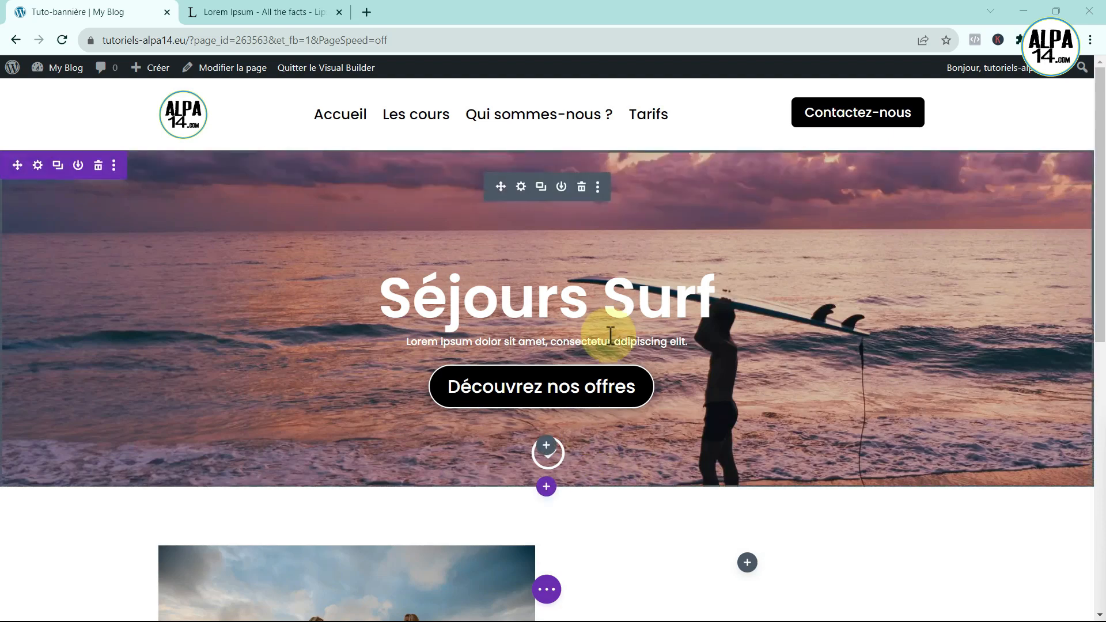
Check the content settings of the full-screen header module titled "Séjours Surf" and close them.
{"action": "left_click", "coordinate": [521, 186]}
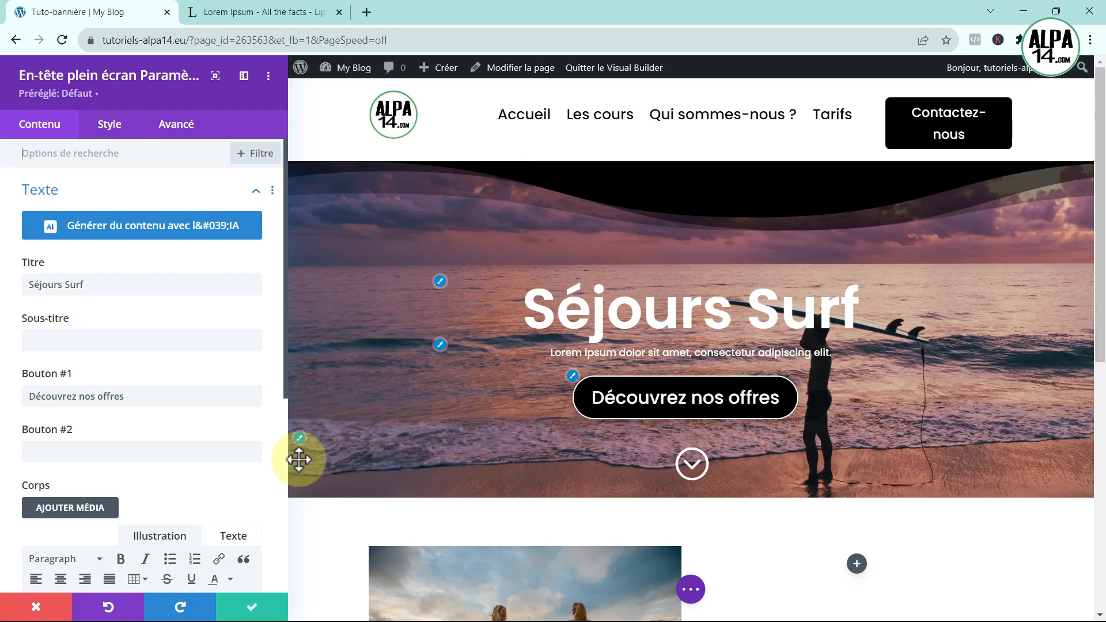
{"action": "left_click", "coordinate": [236, 604]}
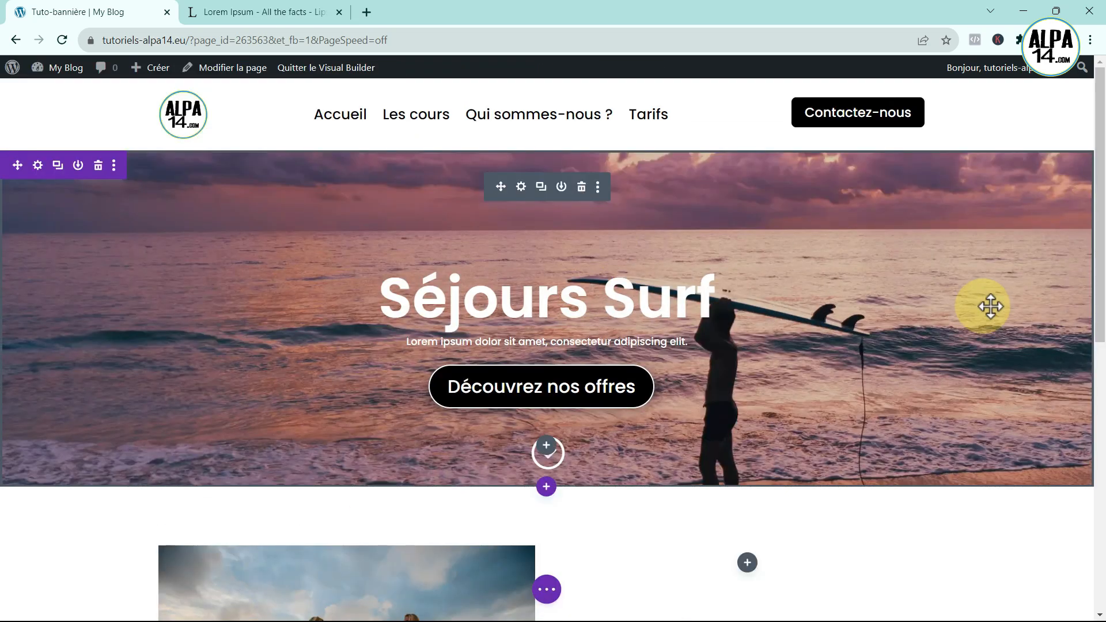
Insert a Texte module in the empty column beside the photo of the two surfers.
{"action": "scroll", "coordinate": [934, 543], "scroll_direction": "down", "scroll_amount": 4}
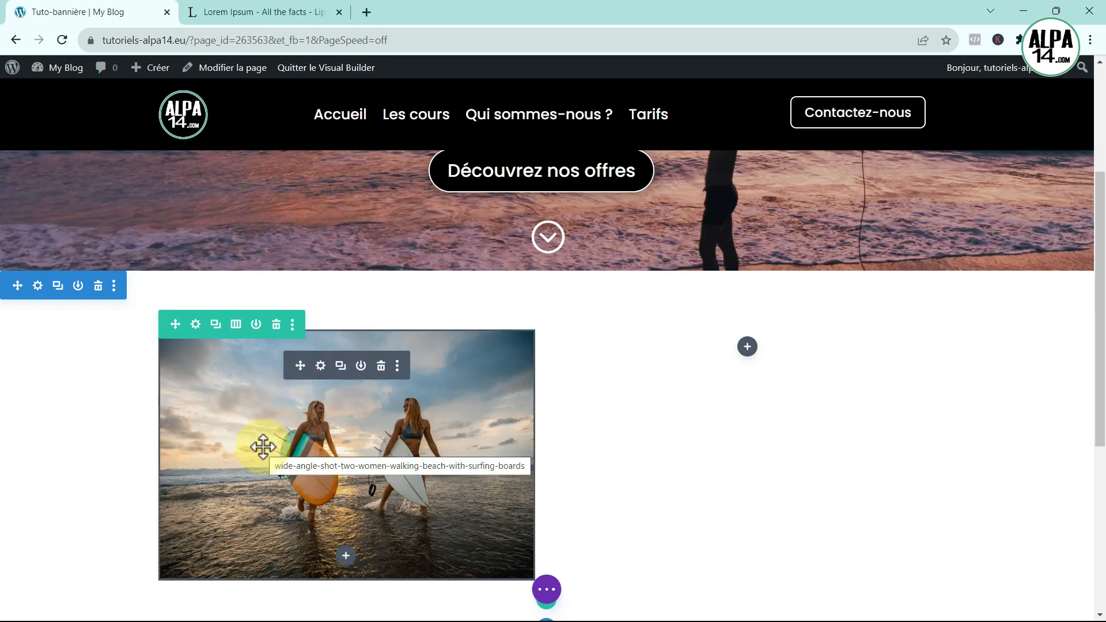
{"action": "left_click", "coordinate": [747, 347]}
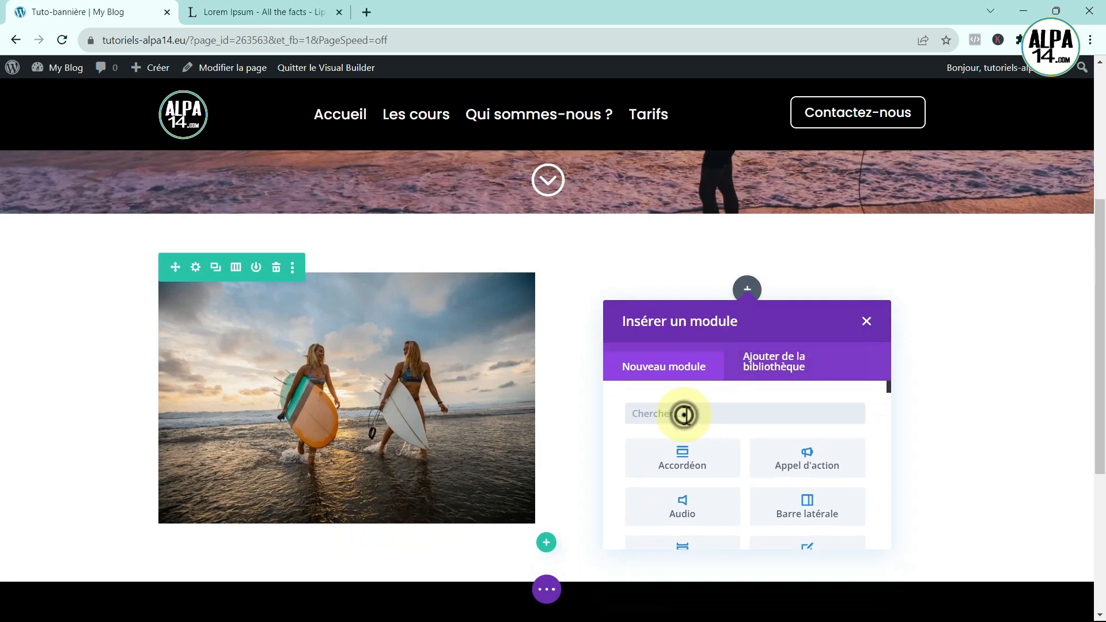
{"action": "left_click", "coordinate": [684, 414]}
{"action": "type", "text": "text"}
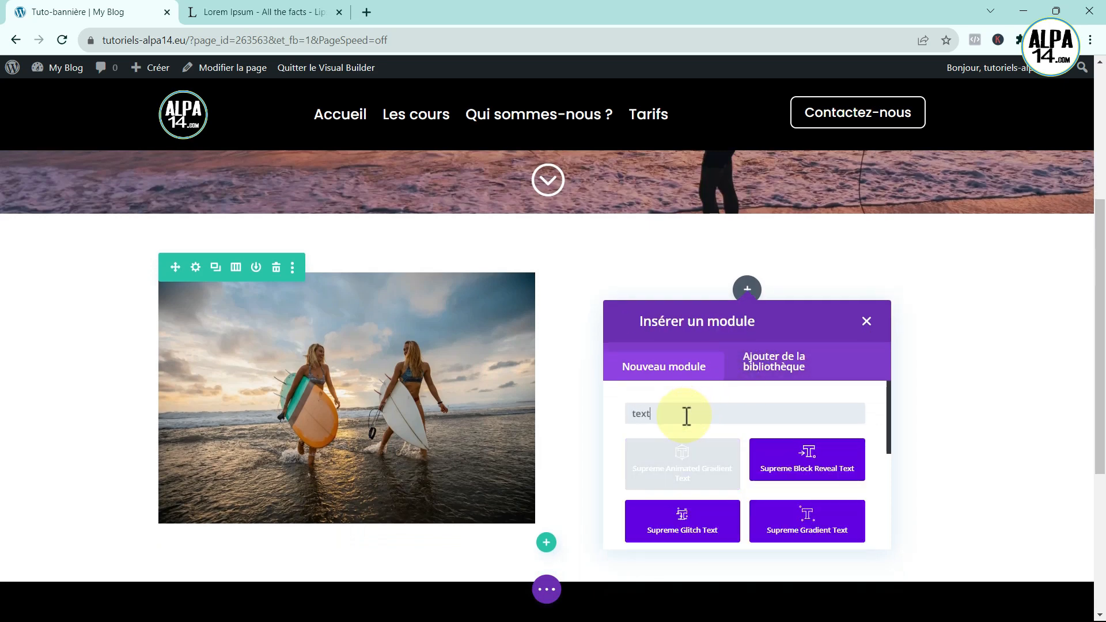
{"action": "type", "text": "e"}
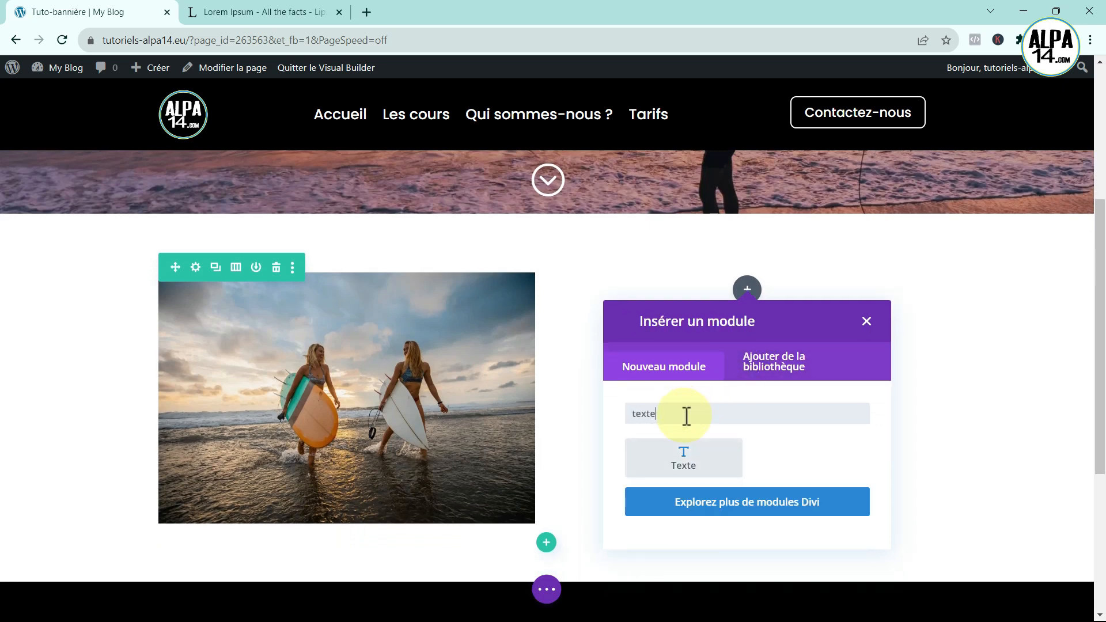
{"action": "left_click", "coordinate": [681, 461]}
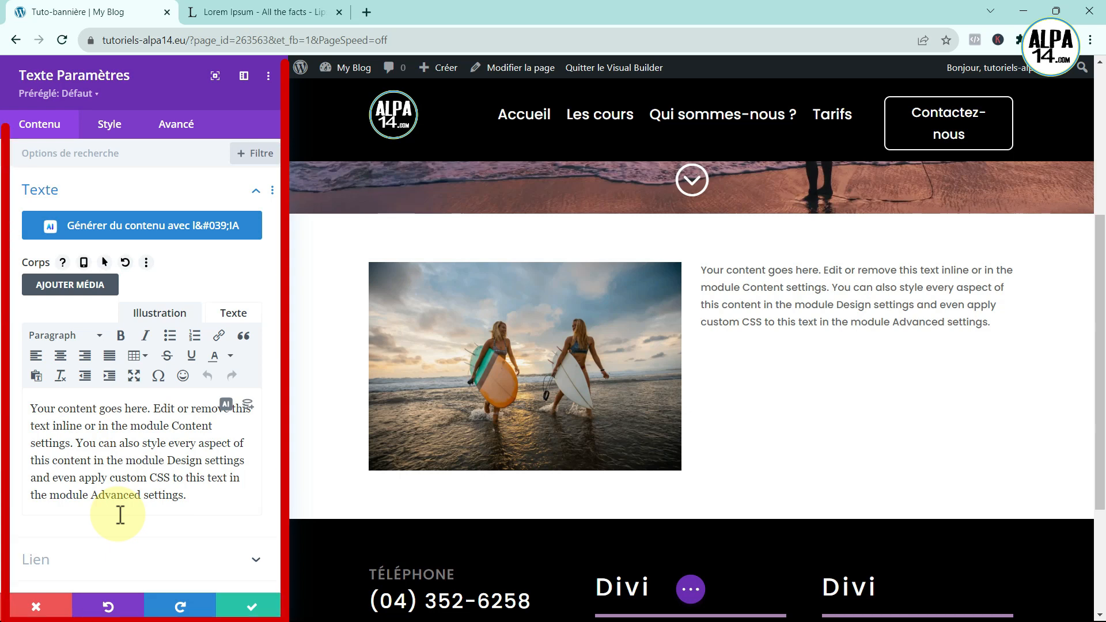
Show the help note of the text module's Corps field and read it.
{"action": "scroll", "coordinate": [121, 514], "scroll_direction": "down", "scroll_amount": 1}
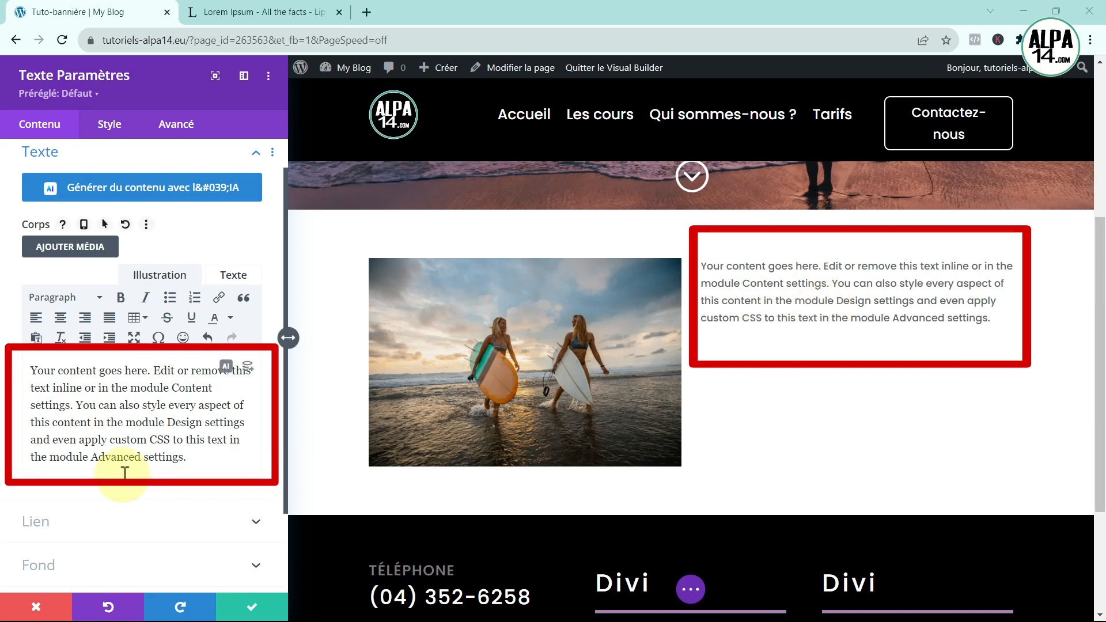
{"action": "left_click", "coordinate": [63, 225]}
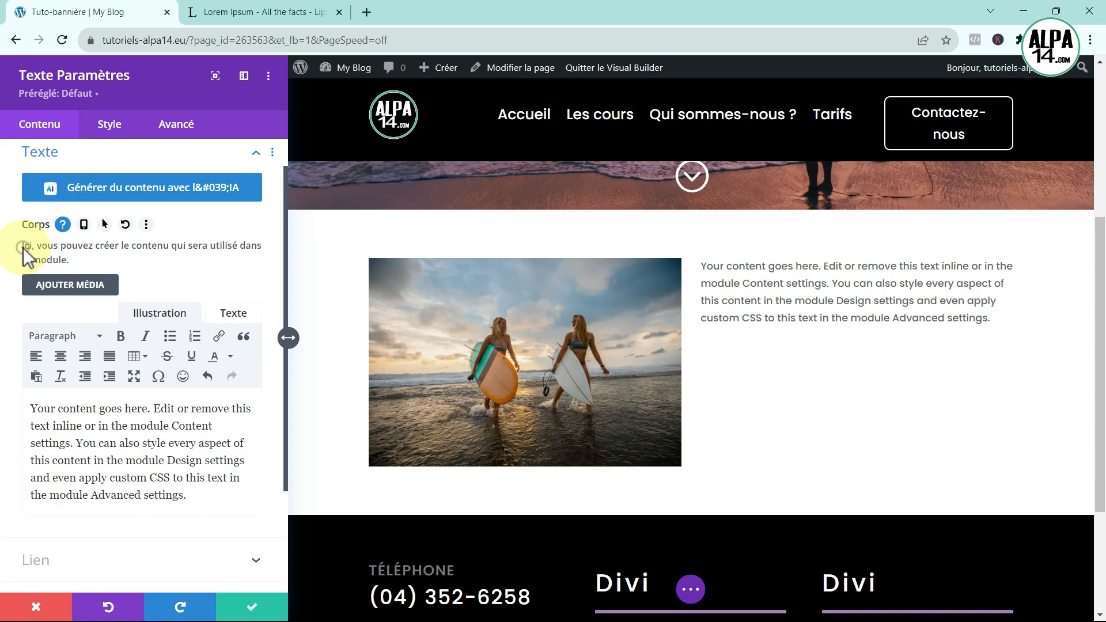
{"action": "left_click_drag", "start_coordinate": [23, 248], "coordinate": [73, 263]}
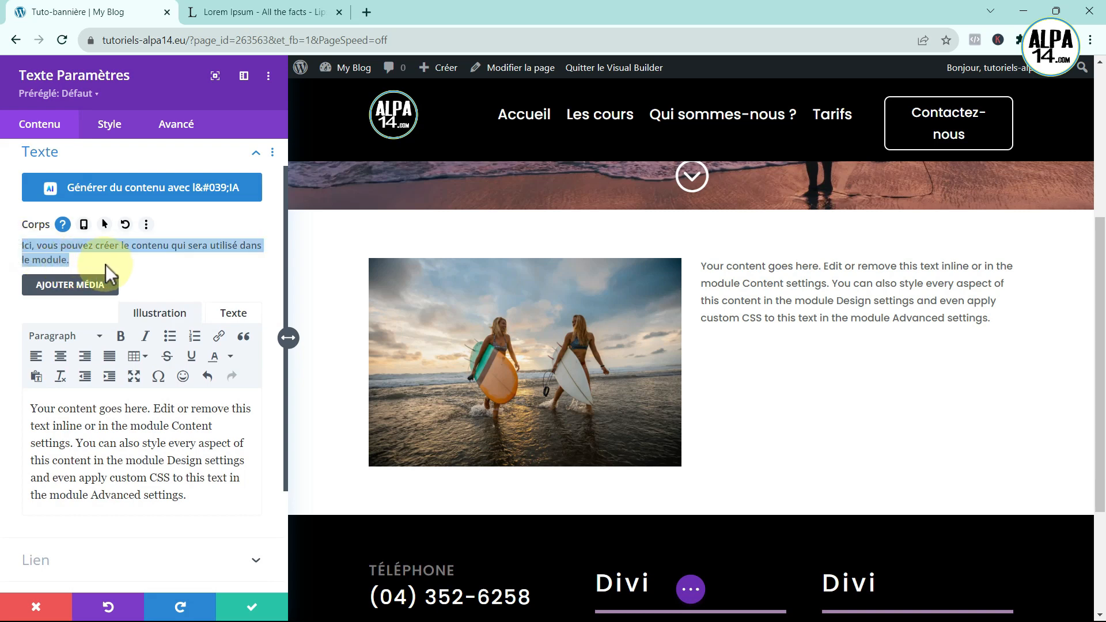
Delete all the placeholder text from the text module's body.
{"action": "left_click", "coordinate": [211, 497]}
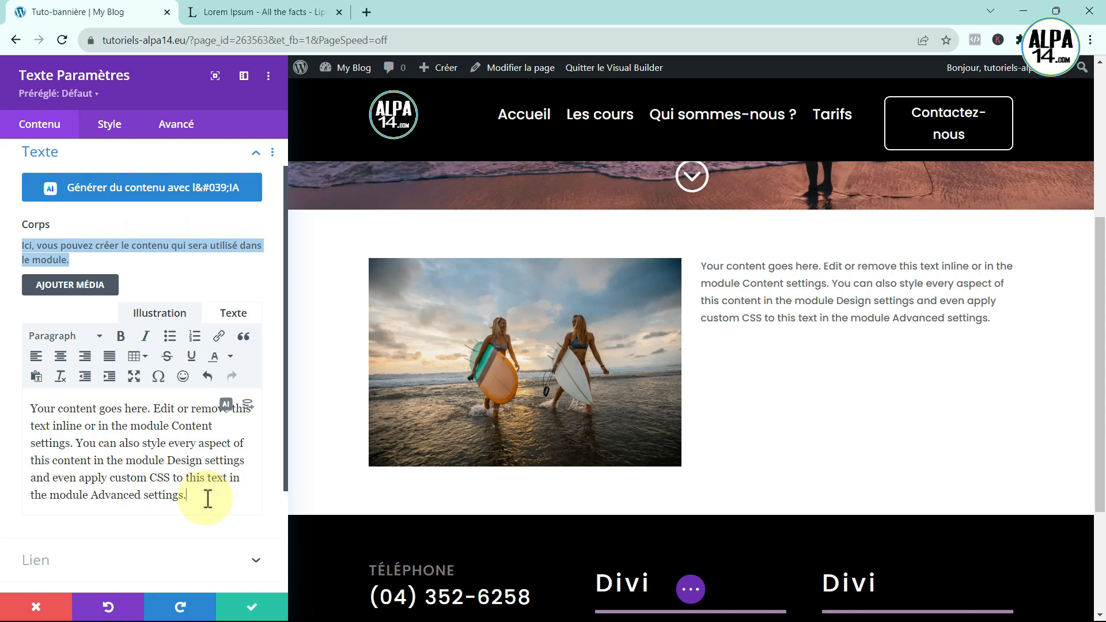
{"action": "left_click_drag", "start_coordinate": [207, 497], "coordinate": [33, 408]}
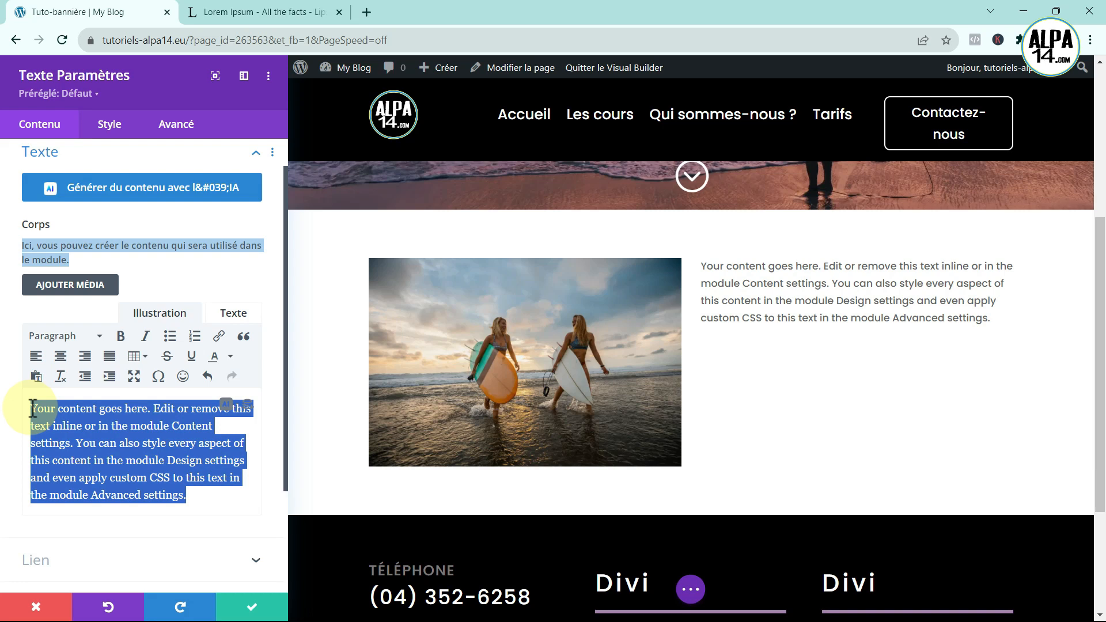
{"action": "key", "text": "BackSpace"}
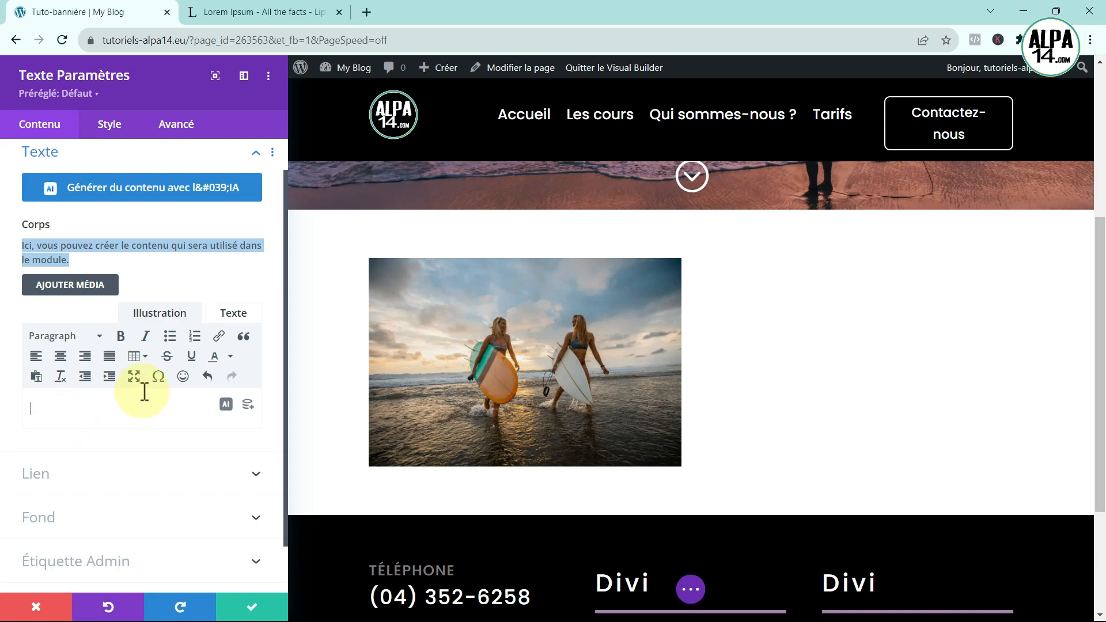
Copy the second paragraph, starting "Donec vestibulum", from the lipsum.com page and paste it into the text module's empty body.
{"action": "left_click", "coordinate": [250, 15]}
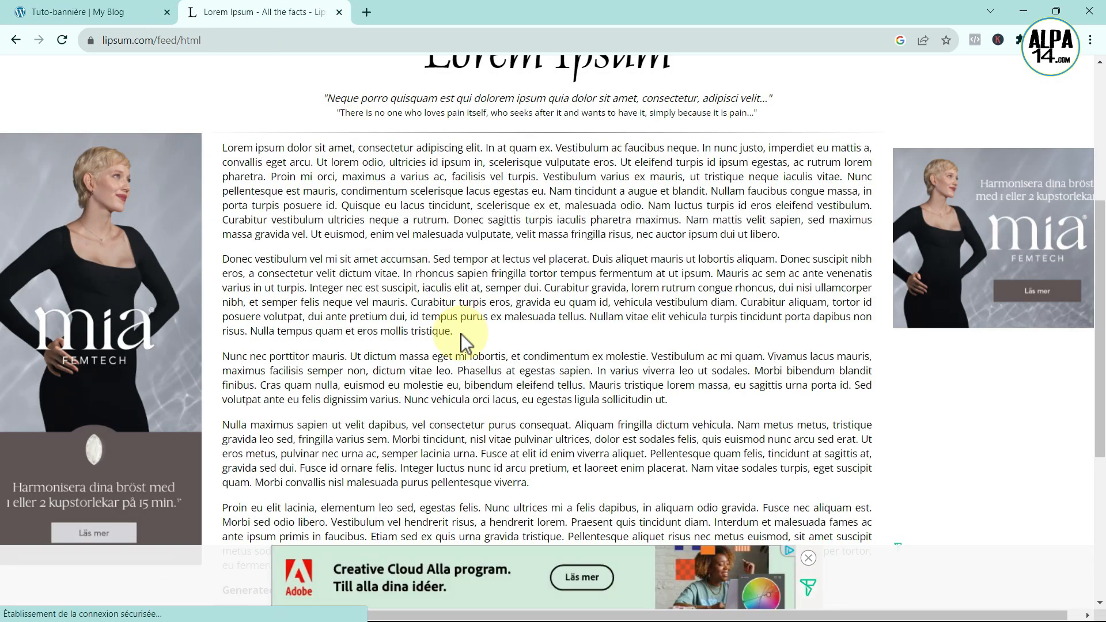
{"action": "left_click_drag", "start_coordinate": [453, 332], "coordinate": [226, 261]}
{"action": "key", "text": "ctrl+c"}
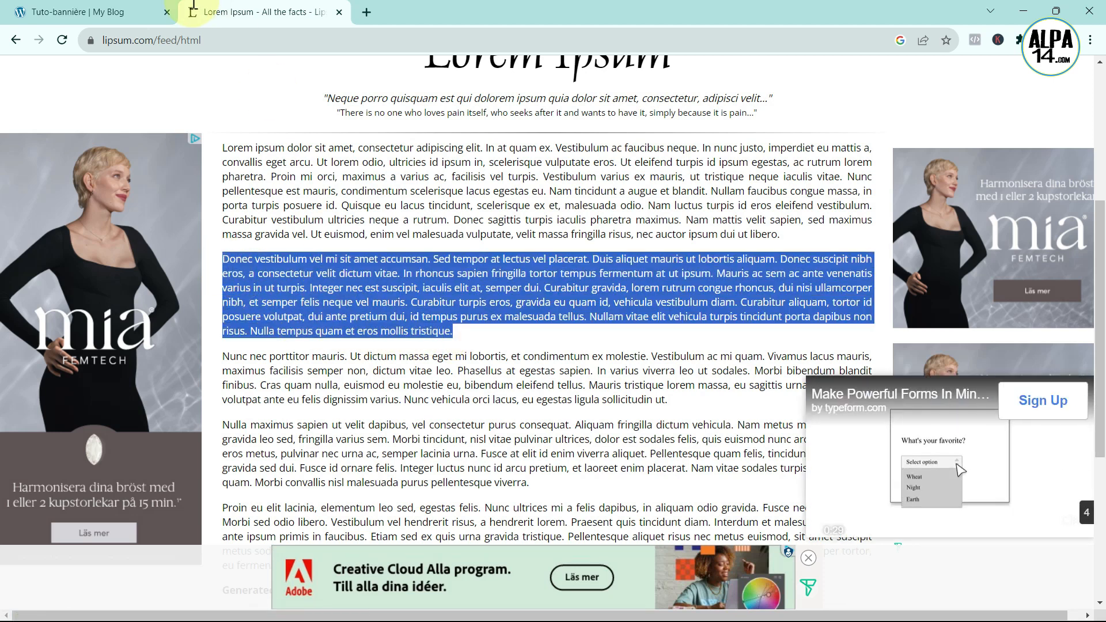
{"action": "left_click", "coordinate": [119, 13]}
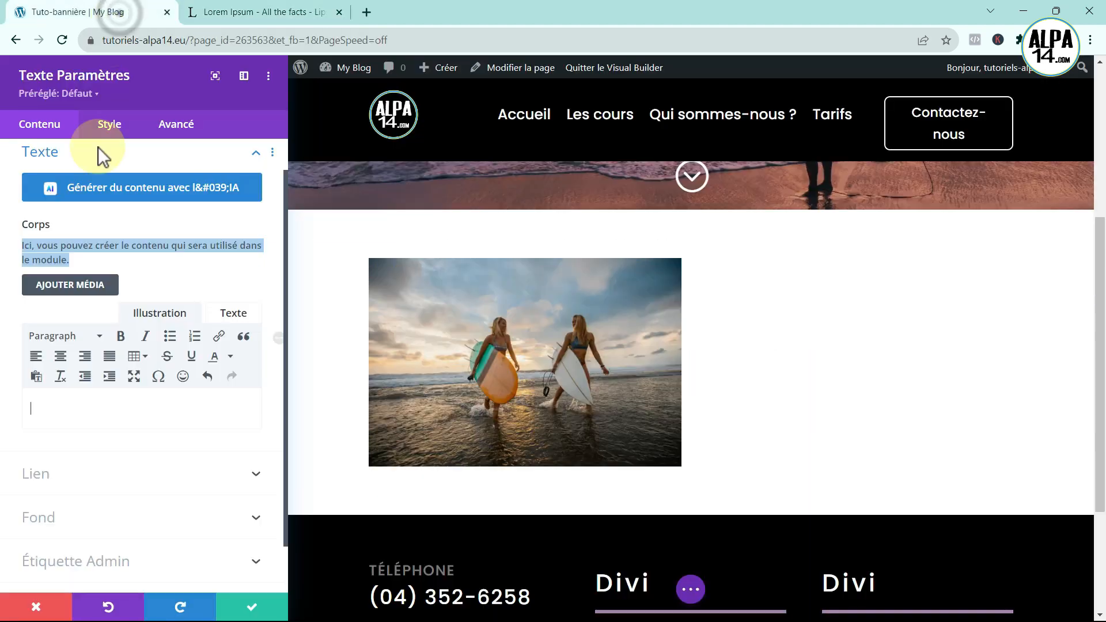
{"action": "left_click", "coordinate": [52, 405]}
{"action": "key", "text": "ctrl+v"}
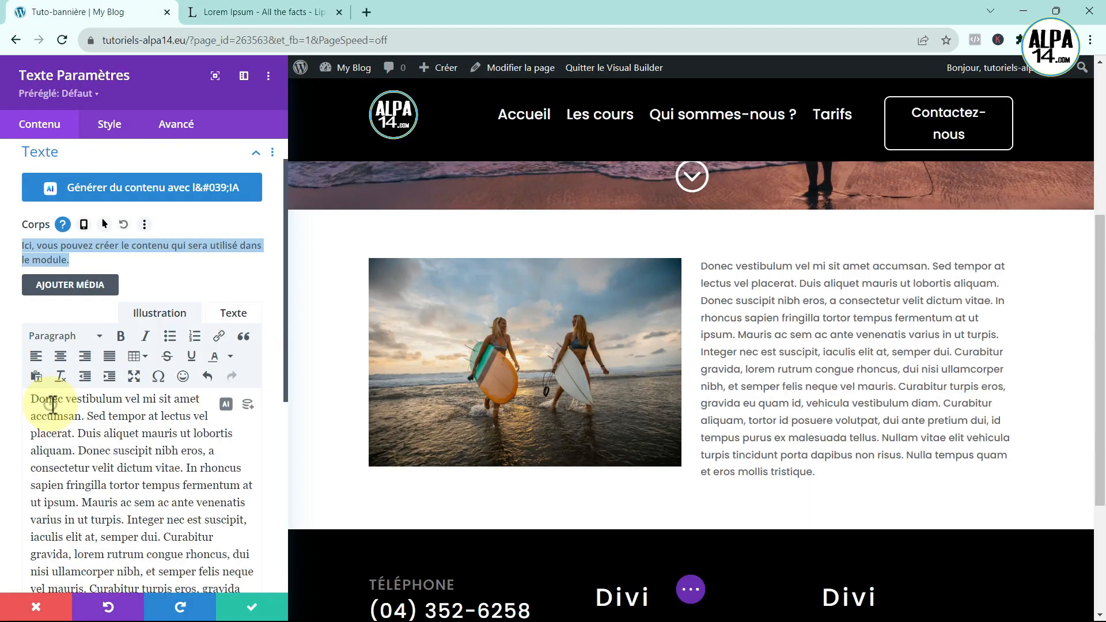
Add the title line "Une expérience surf unique" above the Lorem Ipsum paragraph in the text module's body.
{"action": "scroll", "coordinate": [113, 432], "scroll_direction": "down", "scroll_amount": 1}
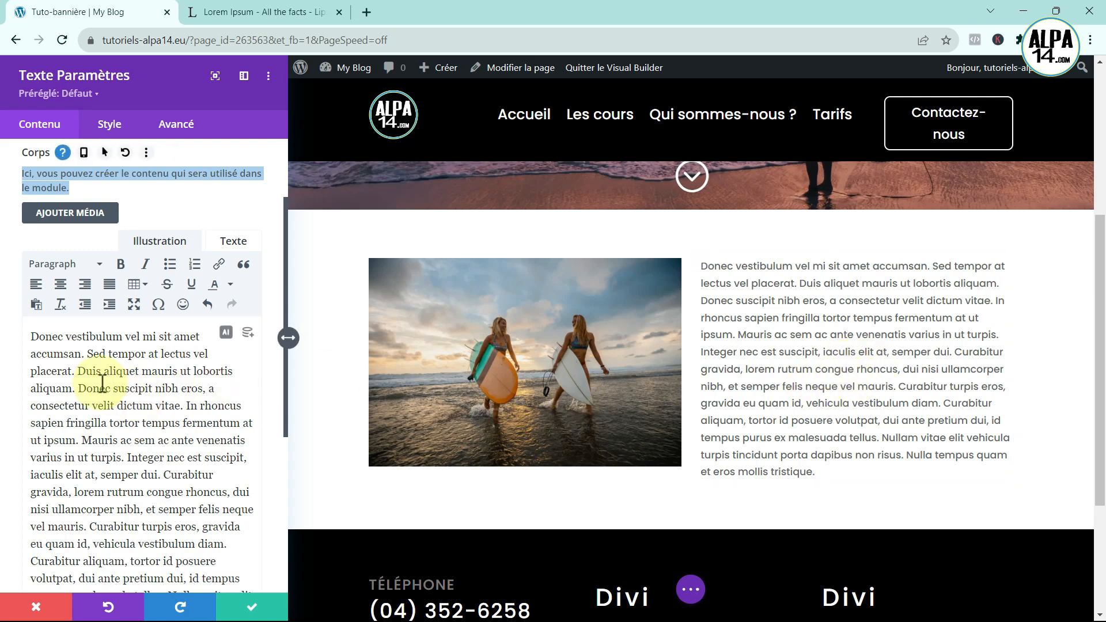
{"action": "left_click", "coordinate": [32, 336]}
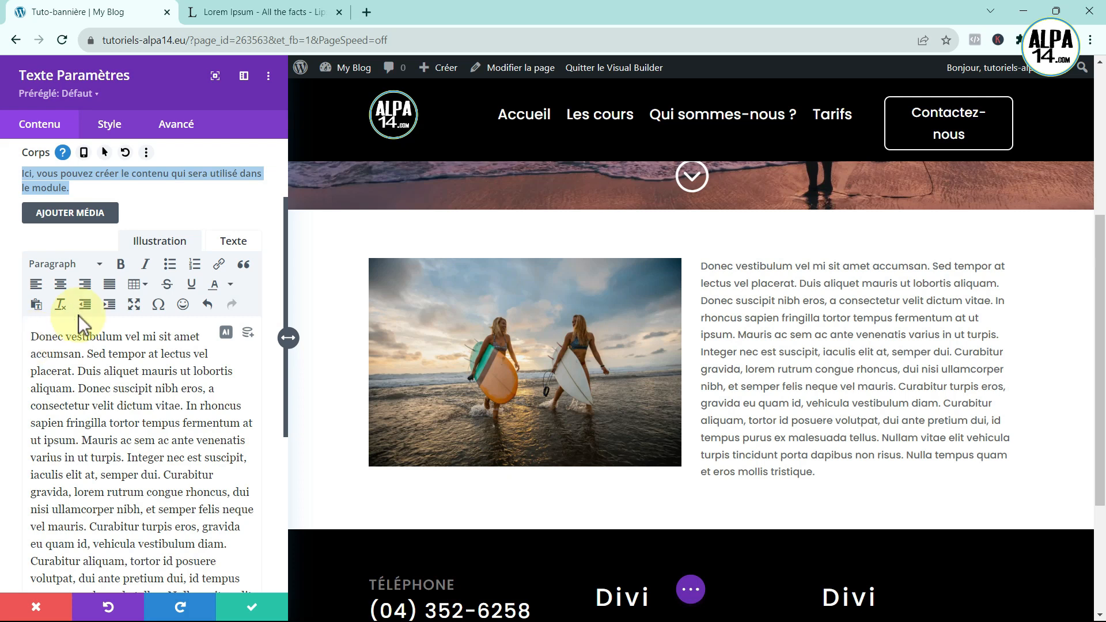
{"action": "left_click", "coordinate": [33, 341]}
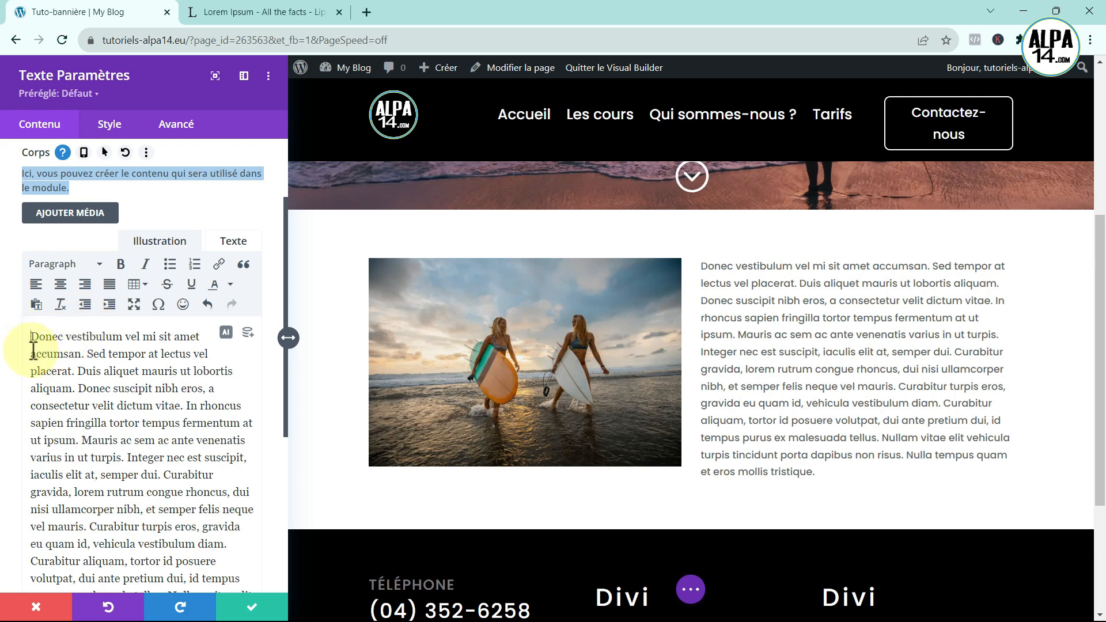
{"action": "key", "text": "Return"}
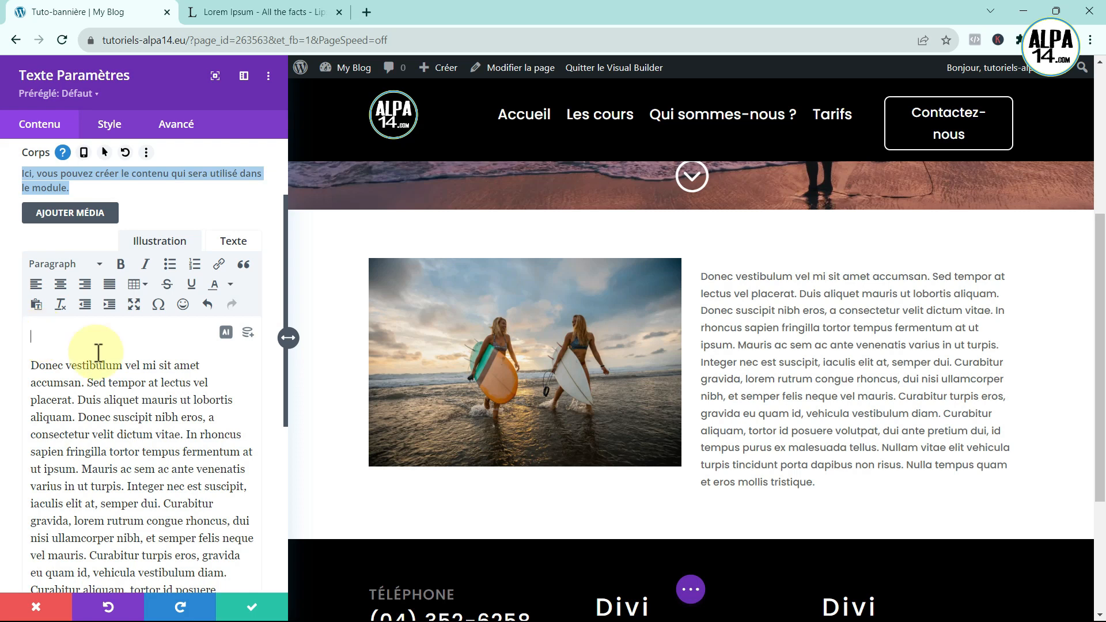
{"action": "scroll", "coordinate": [642, 358], "scroll_direction": "up", "scroll_amount": 5}
{"action": "scroll", "coordinate": [642, 359], "scroll_direction": "down", "scroll_amount": 5}
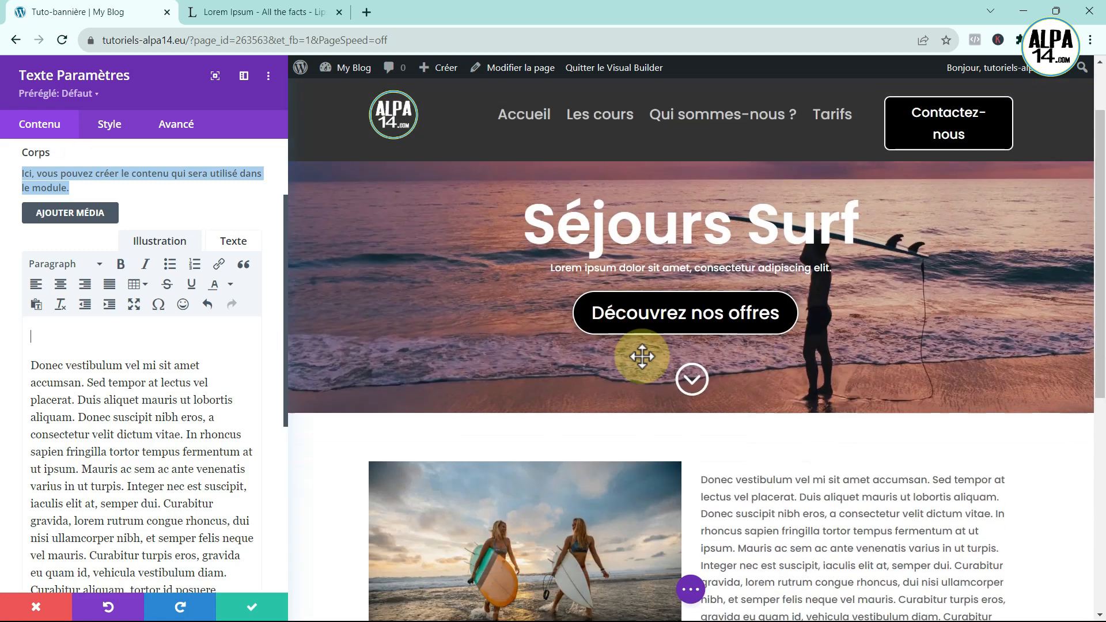
{"action": "left_click", "coordinate": [50, 340]}
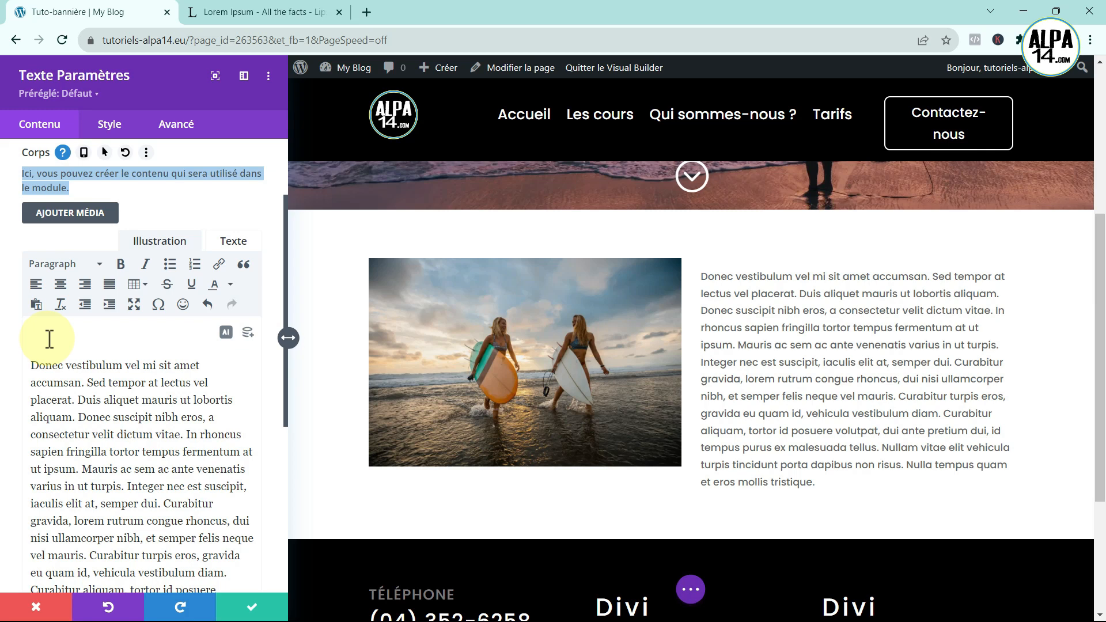
{"action": "type", "text": "Une e"}
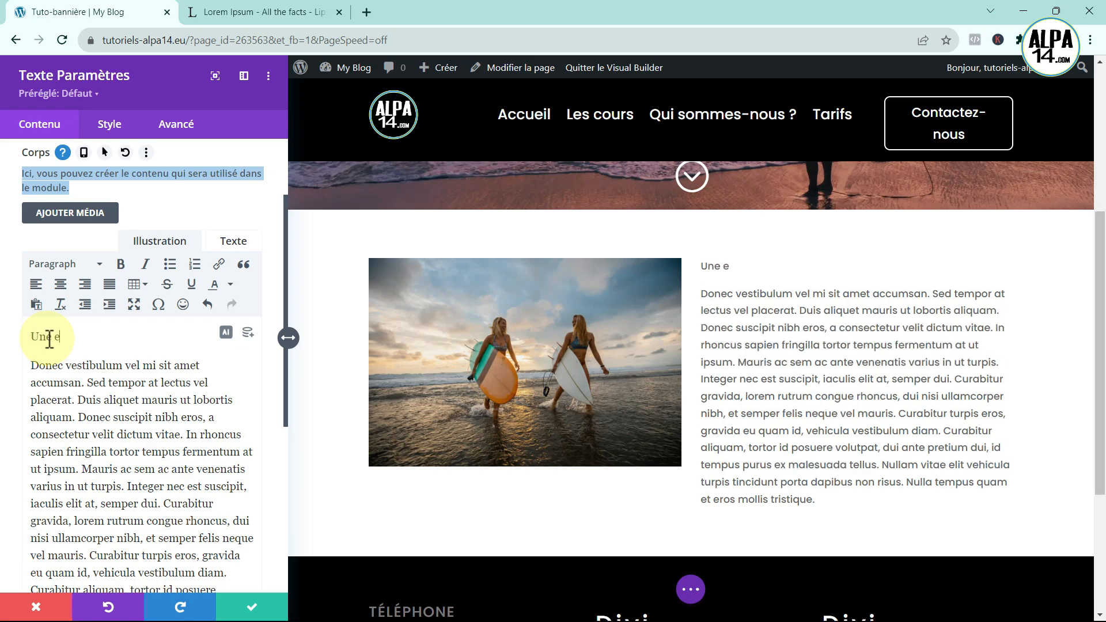
{"action": "type", "text": "xpérience surf"}
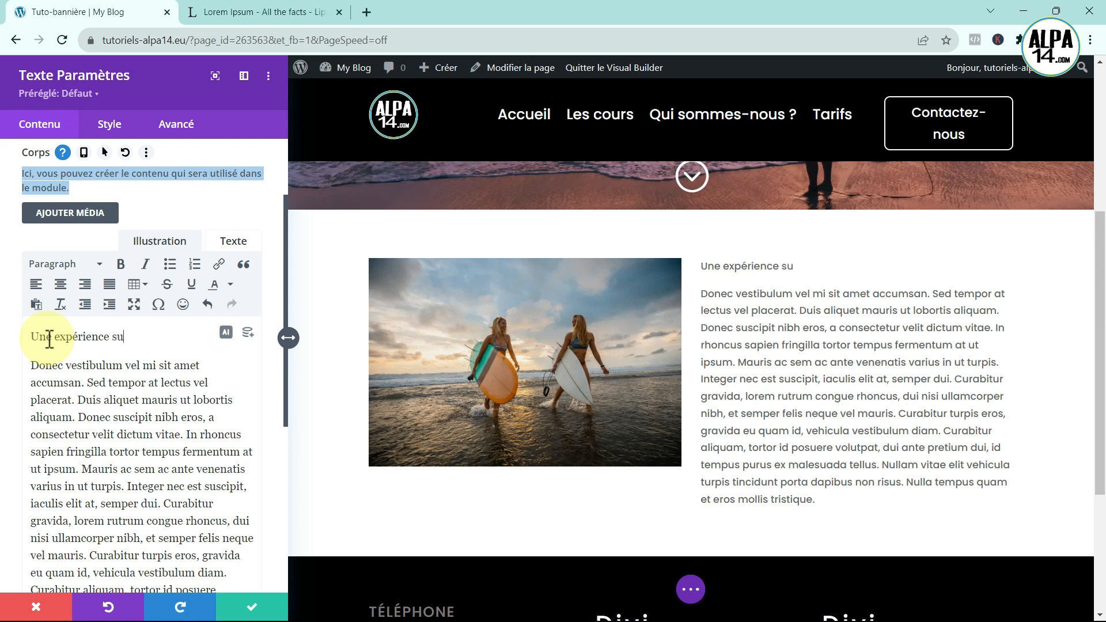
{"action": "type", "text": " unique"}
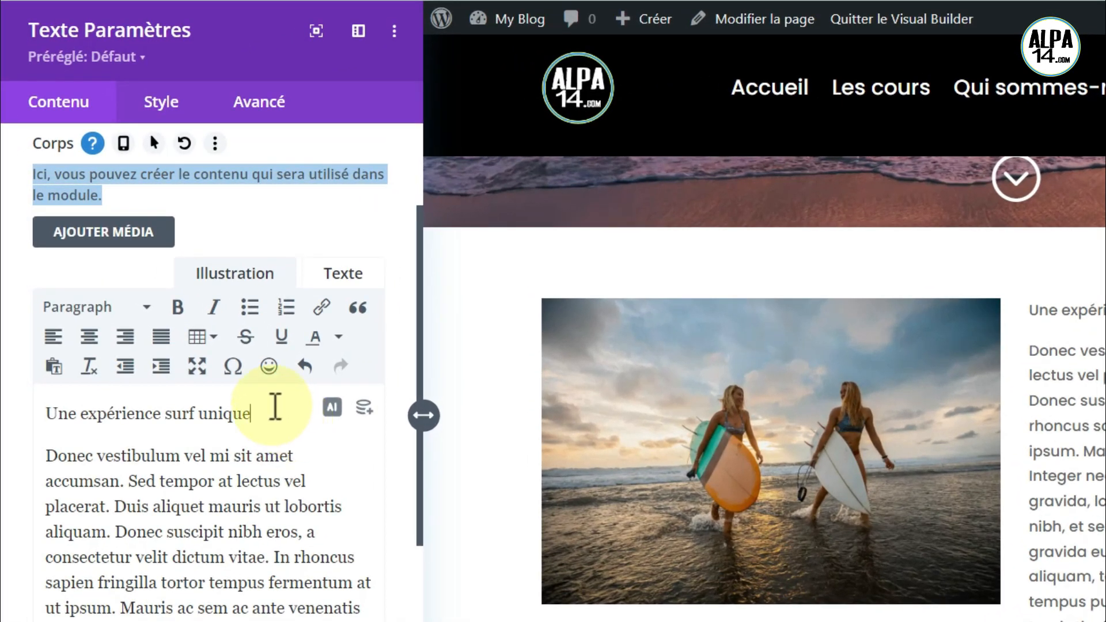
Format the line "Une expérience surf unique" as Heading 2.
{"action": "left_click_drag", "start_coordinate": [274, 413], "coordinate": [45, 420]}
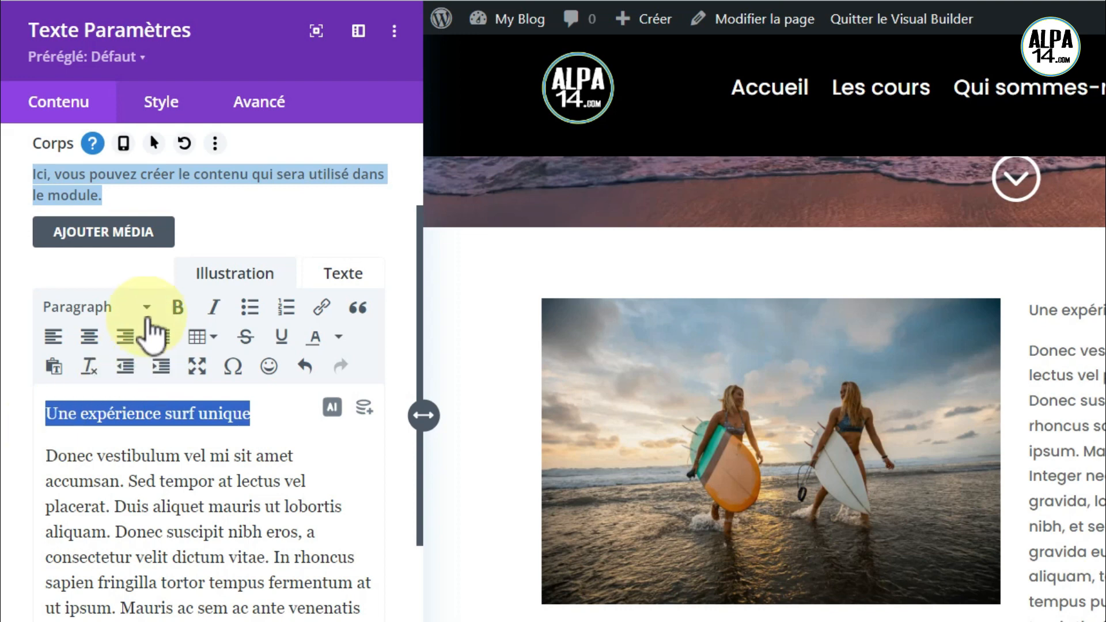
{"action": "left_click", "coordinate": [147, 308]}
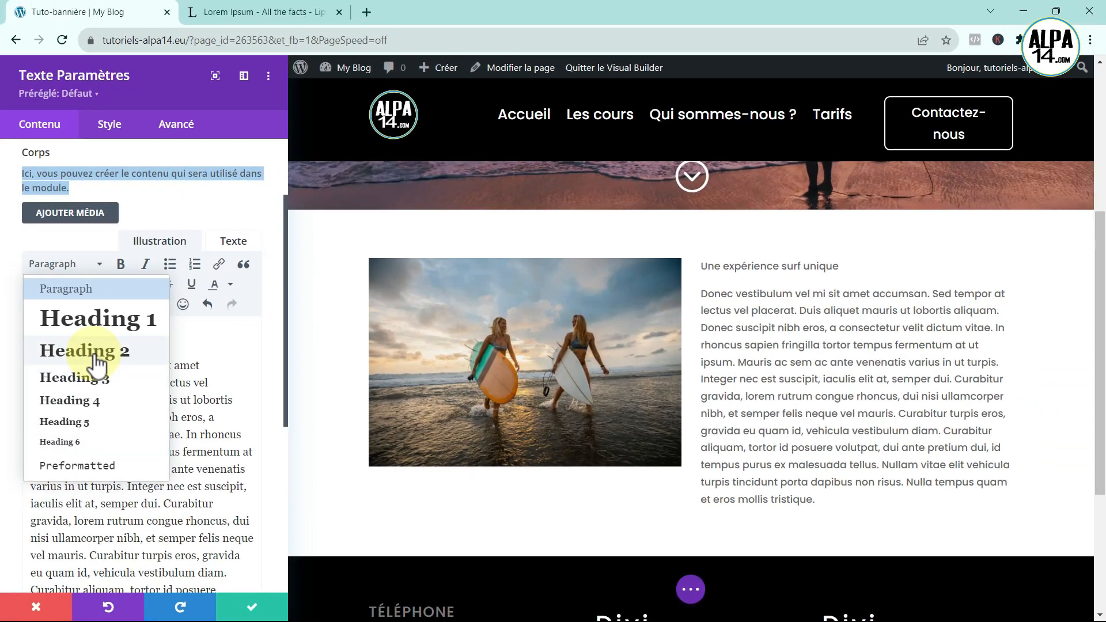
{"action": "left_click", "coordinate": [95, 358]}
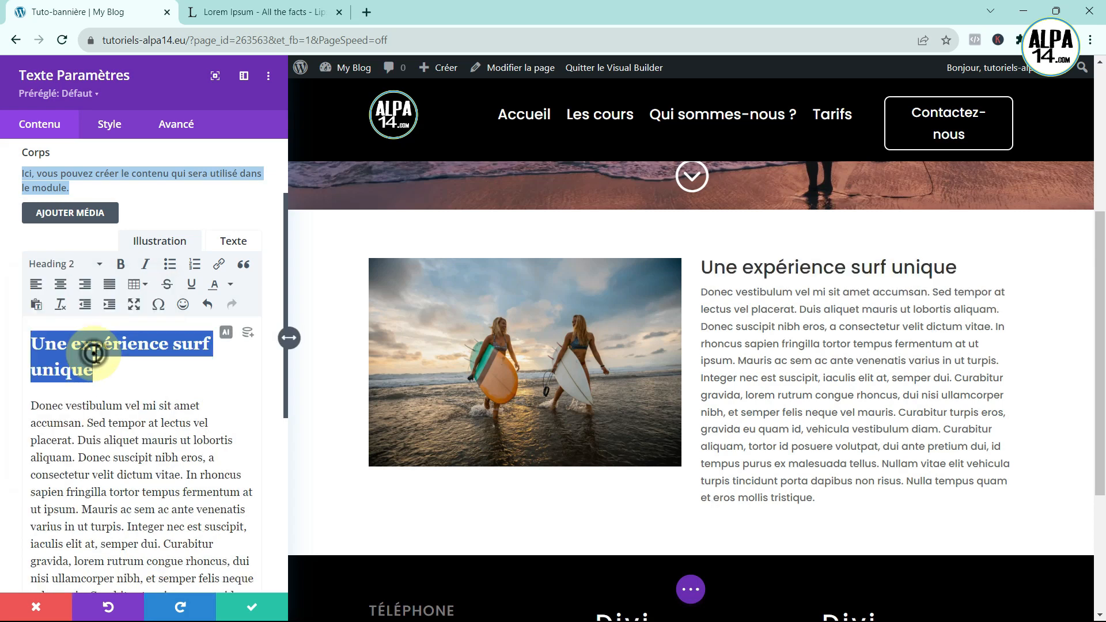
{"action": "left_click", "coordinate": [123, 376]}
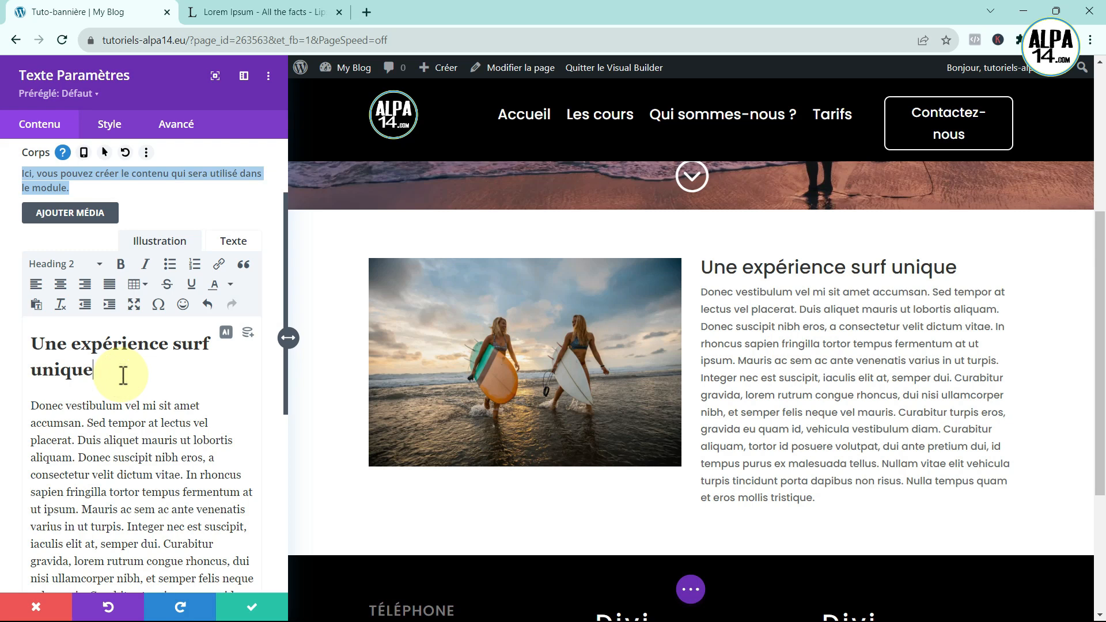
Examine the available heading levels and compare the banner title "Séjours Surf" with the title of the text section.
{"action": "left_click", "coordinate": [101, 264]}
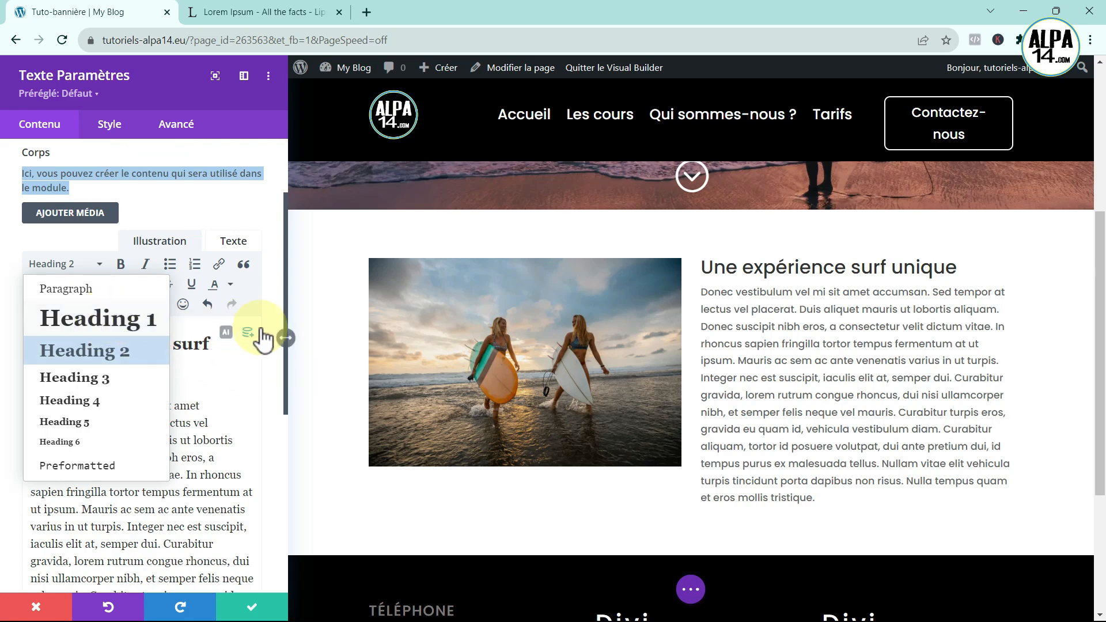
{"action": "scroll", "coordinate": [357, 336], "scroll_direction": "up", "scroll_amount": 5}
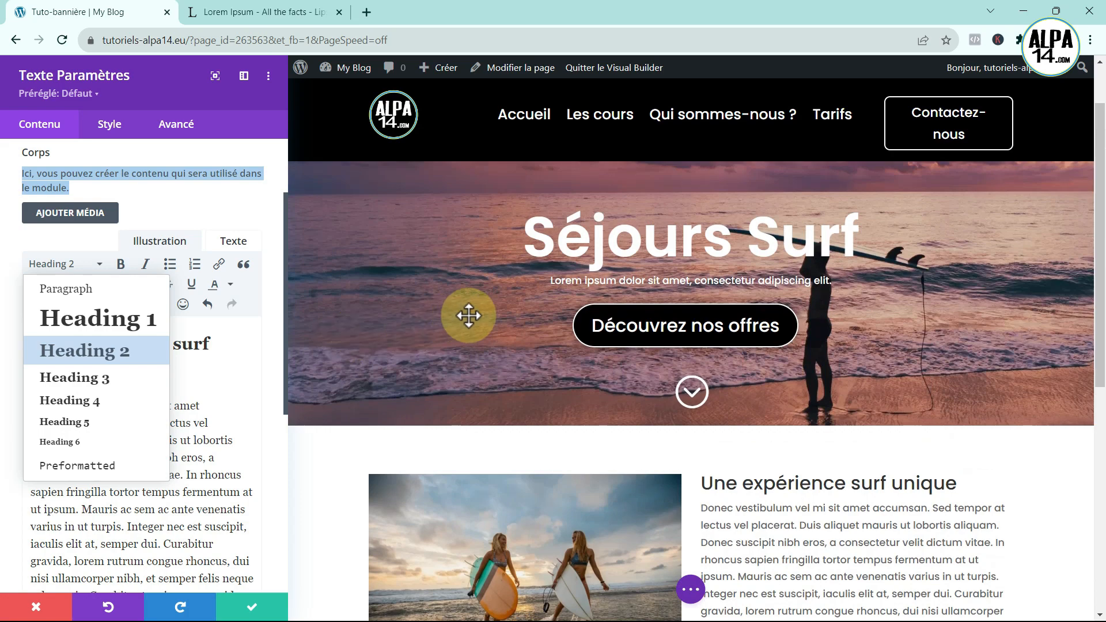
{"action": "left_click_drag", "start_coordinate": [525, 240], "coordinate": [862, 250]}
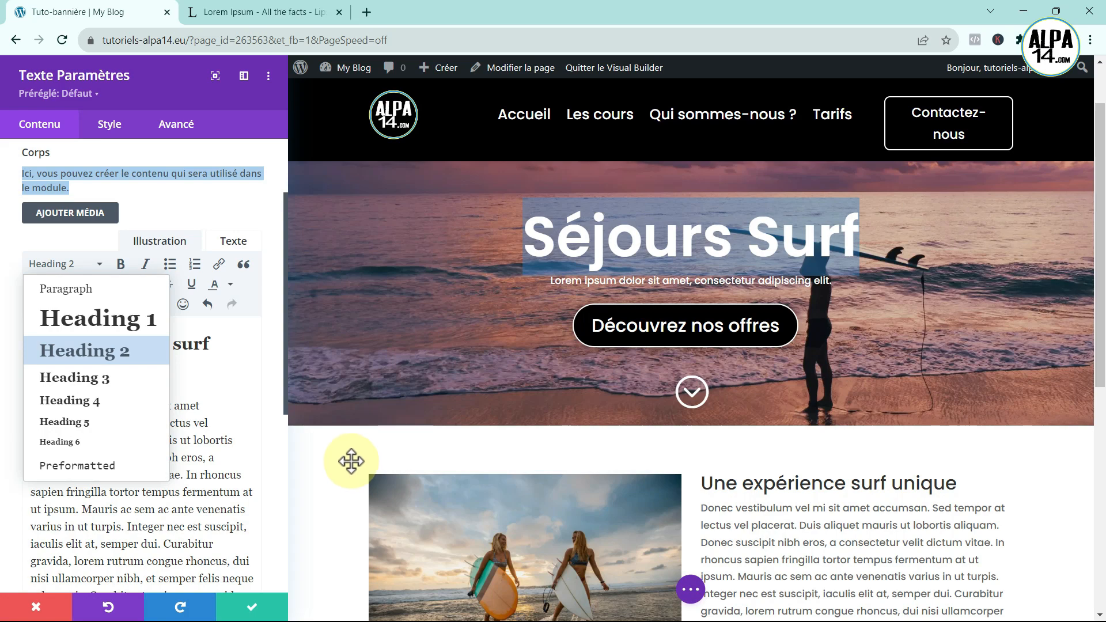
{"action": "scroll", "coordinate": [351, 461], "scroll_direction": "down", "scroll_amount": 1}
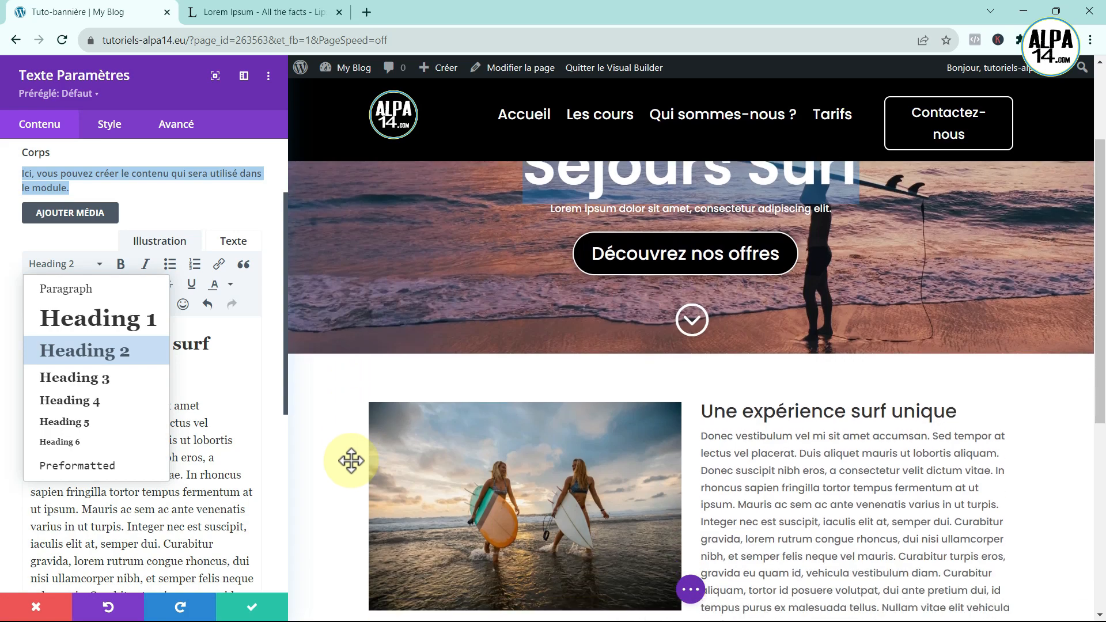
{"action": "scroll", "coordinate": [351, 461], "scroll_direction": "down", "scroll_amount": 1}
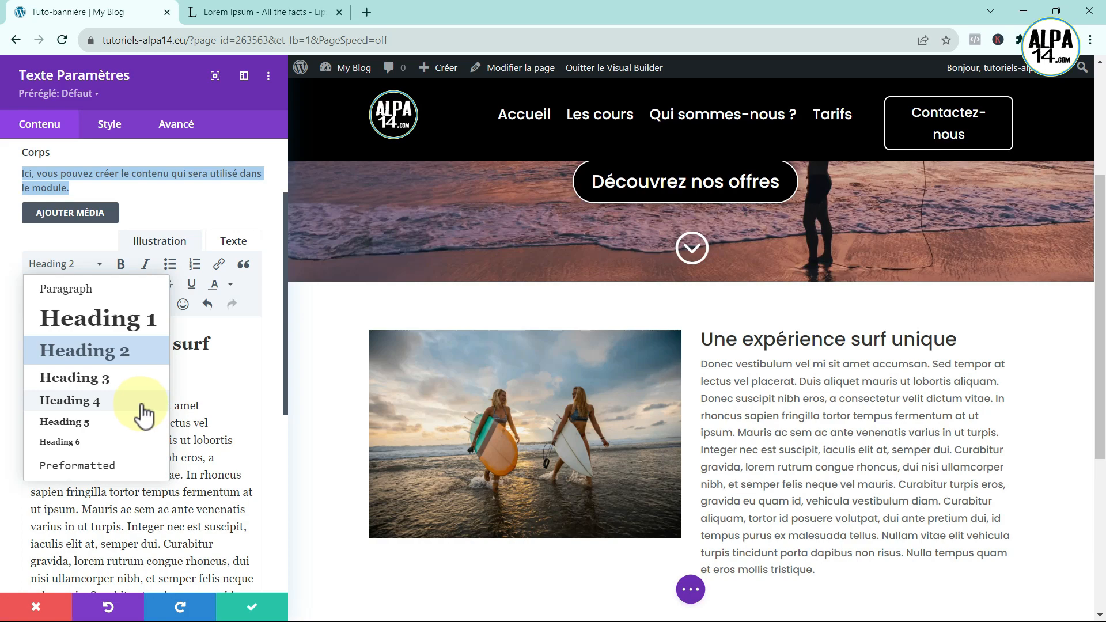
Keep the title as Heading 2 and split the body text into two paragraphs before "Curabitur gravida".
{"action": "left_click", "coordinate": [157, 362]}
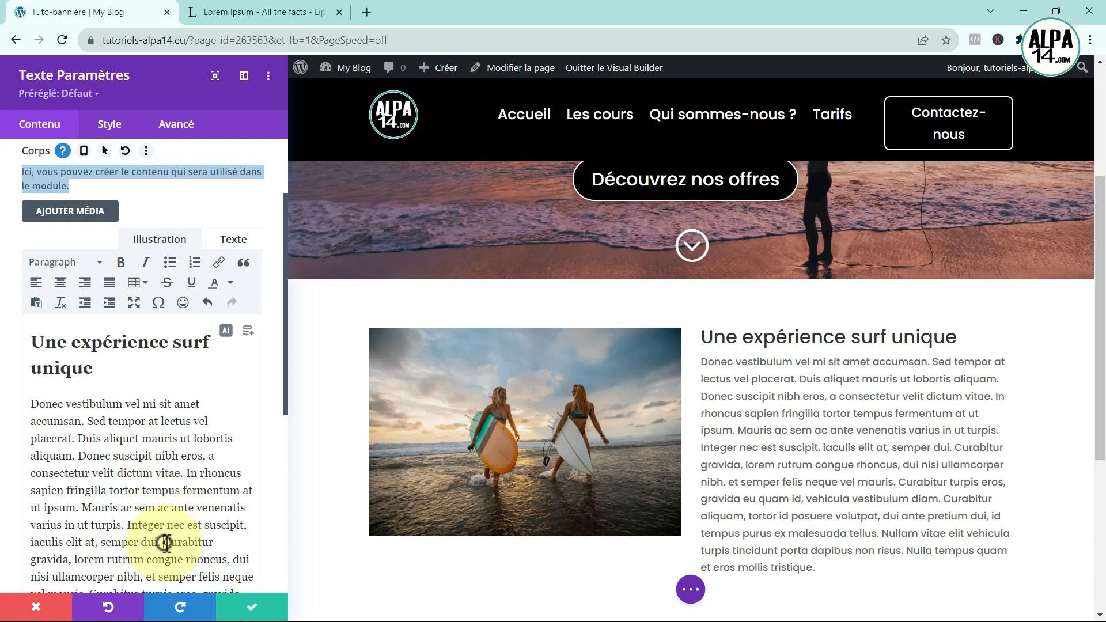
{"action": "left_click", "coordinate": [165, 543]}
{"action": "key", "text": "Return"}
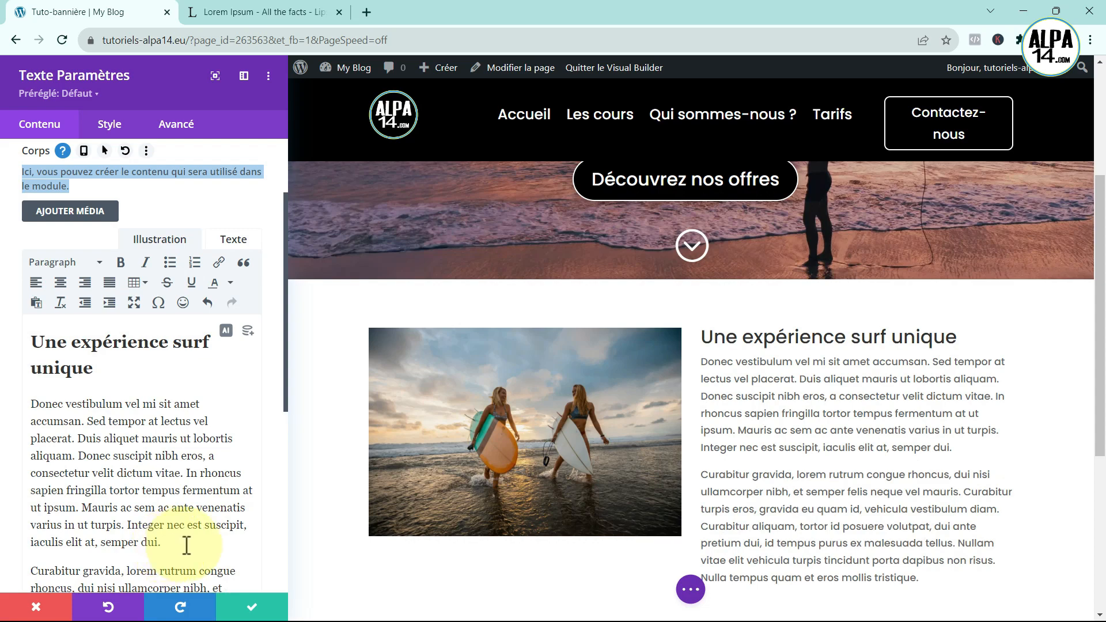
{"action": "scroll", "coordinate": [109, 346], "scroll_direction": "down", "scroll_amount": 3}
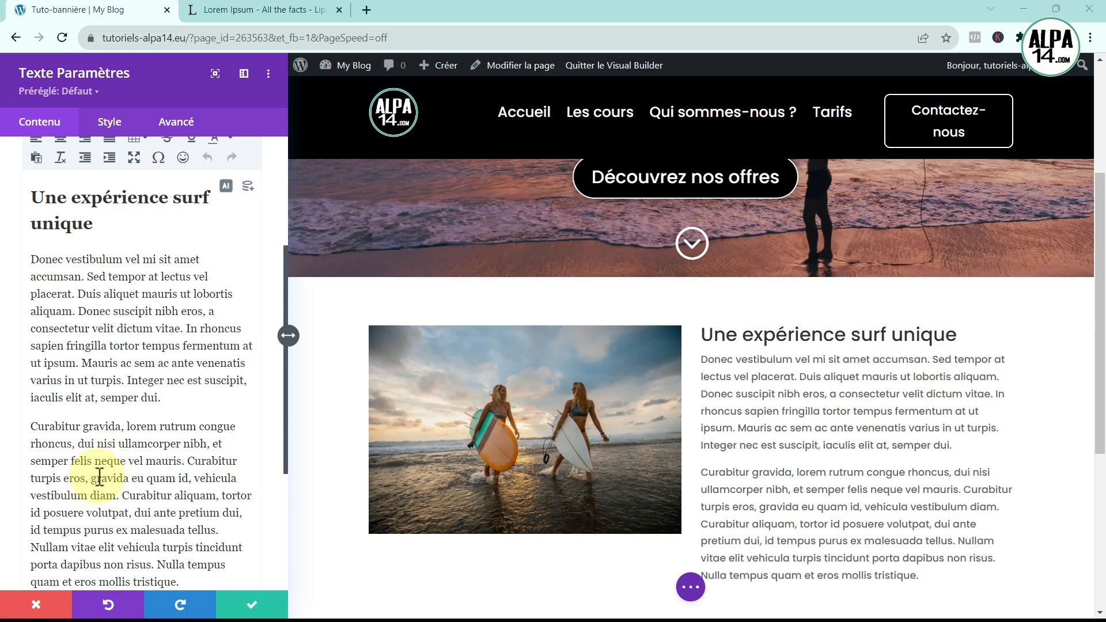
Examine the text module's style options for the body text and for the H2 heading text.
{"action": "left_click", "coordinate": [103, 117]}
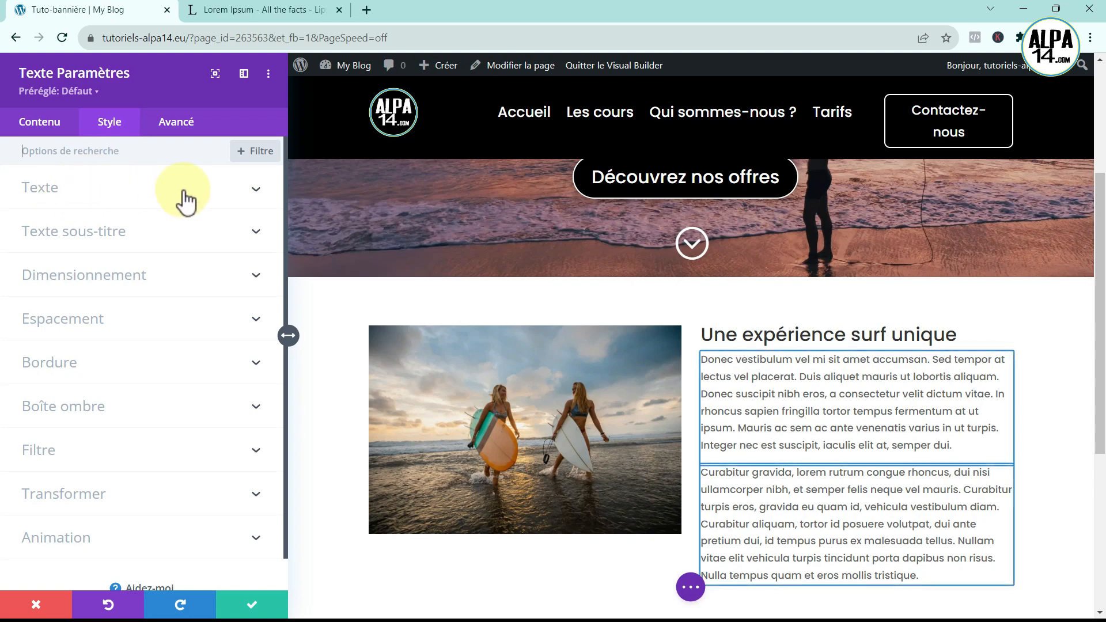
{"action": "left_click", "coordinate": [227, 192]}
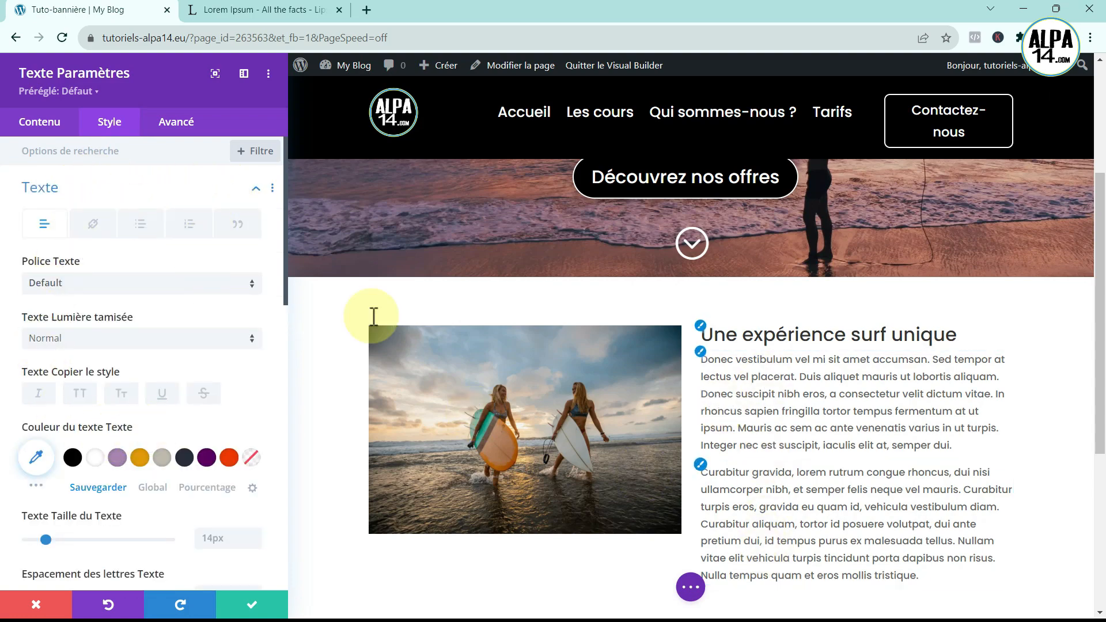
{"action": "left_click", "coordinate": [256, 190]}
{"action": "left_click", "coordinate": [153, 231]}
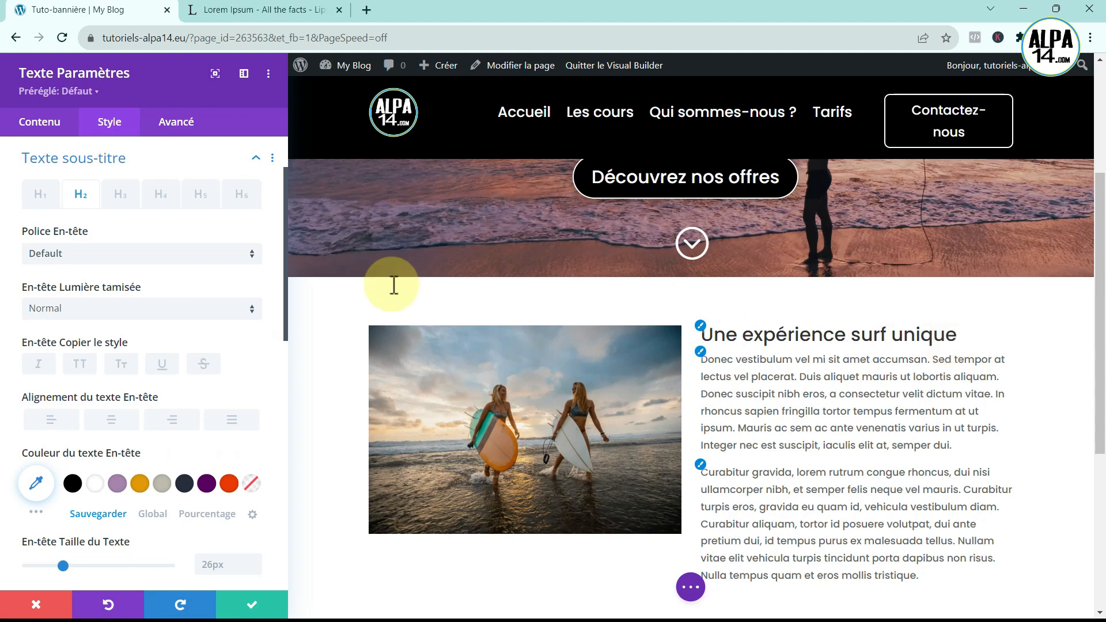
{"action": "left_click", "coordinate": [255, 158]}
{"action": "left_click", "coordinate": [40, 124]}
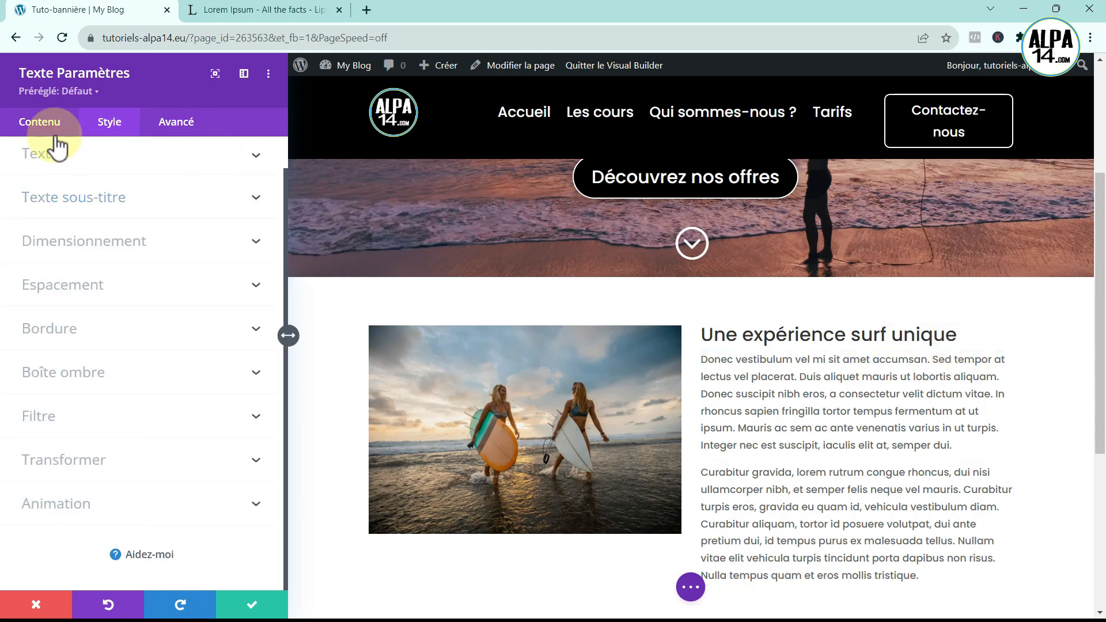
Open the H2 style settings of the title "Une expérience surf unique" directly from the page preview.
{"action": "left_click", "coordinate": [72, 187]}
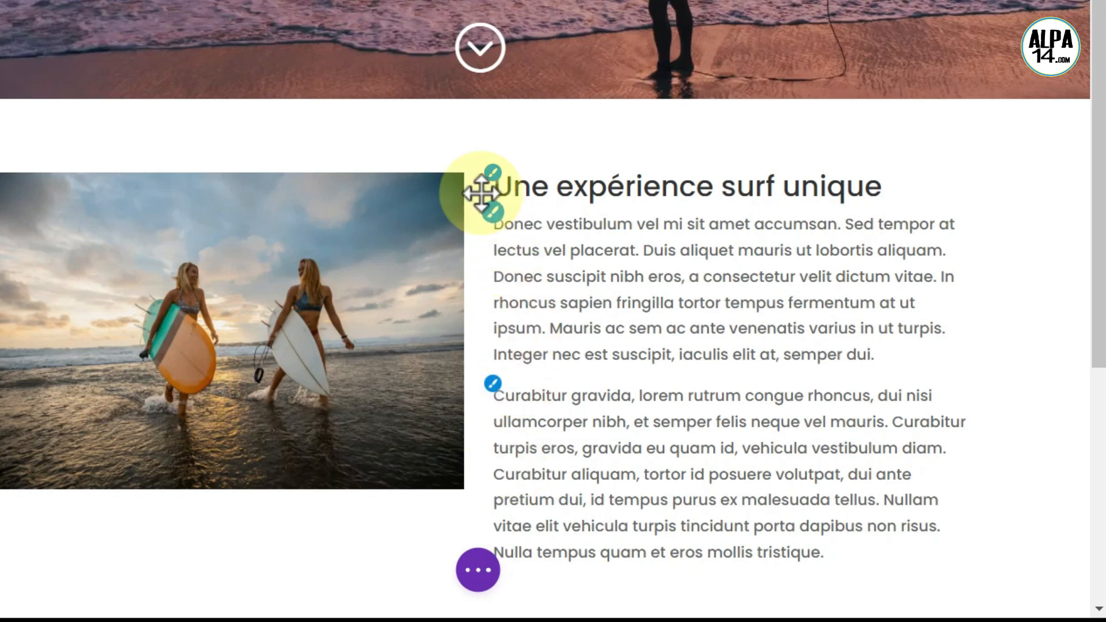
{"action": "left_click", "coordinate": [495, 224]}
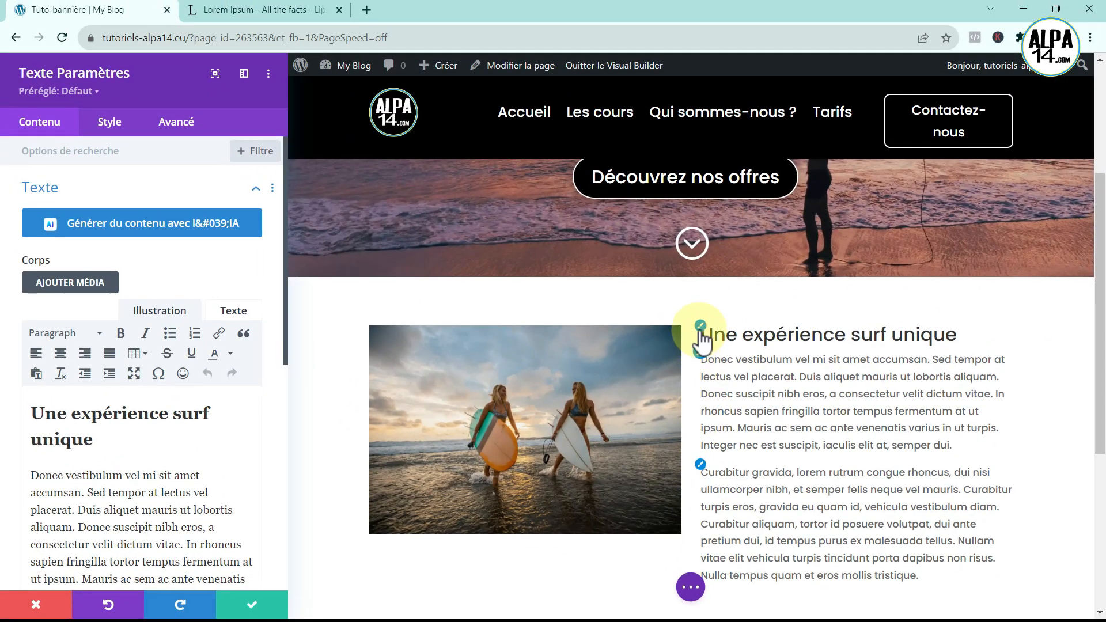
{"action": "left_click", "coordinate": [700, 326]}
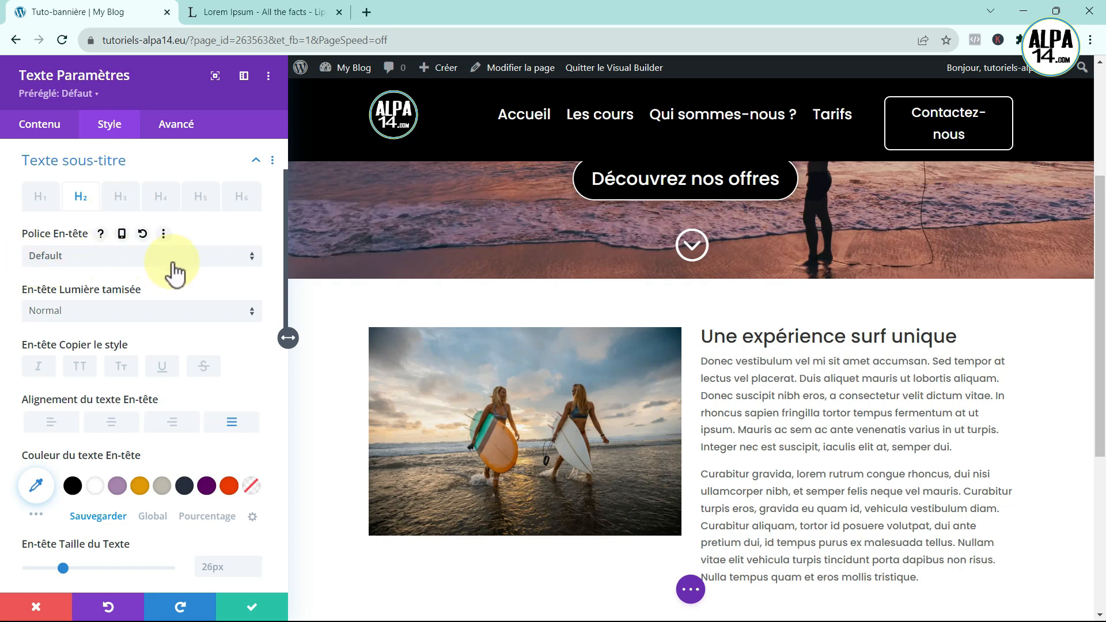
Try the Akaya Kanadaka font on the H2 title and restore the Default font.
{"action": "left_click", "coordinate": [253, 255]}
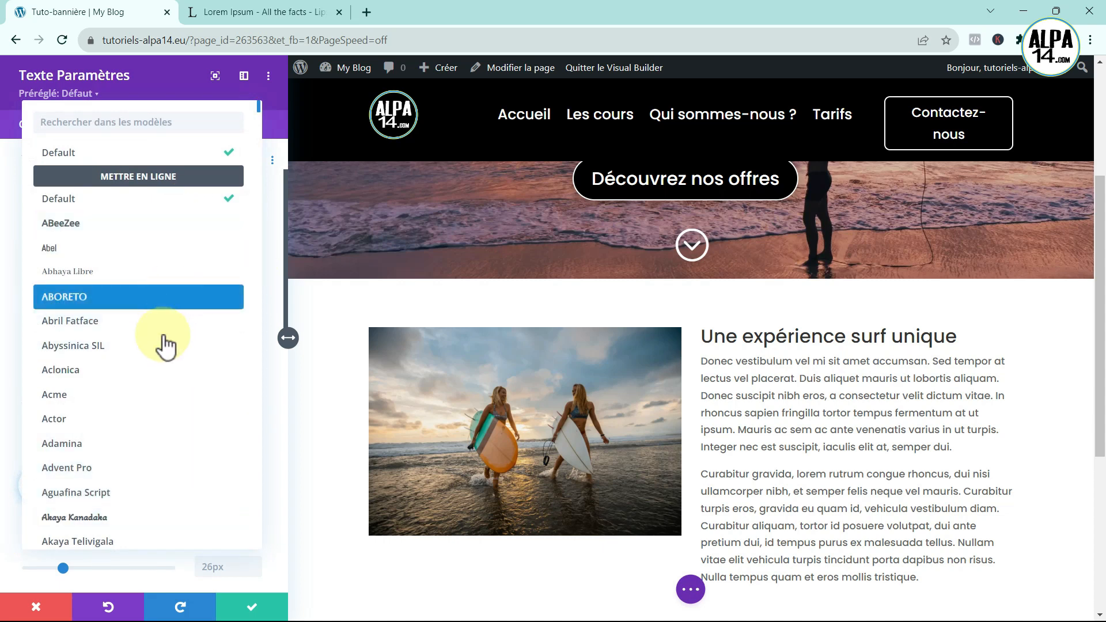
{"action": "left_click", "coordinate": [104, 518]}
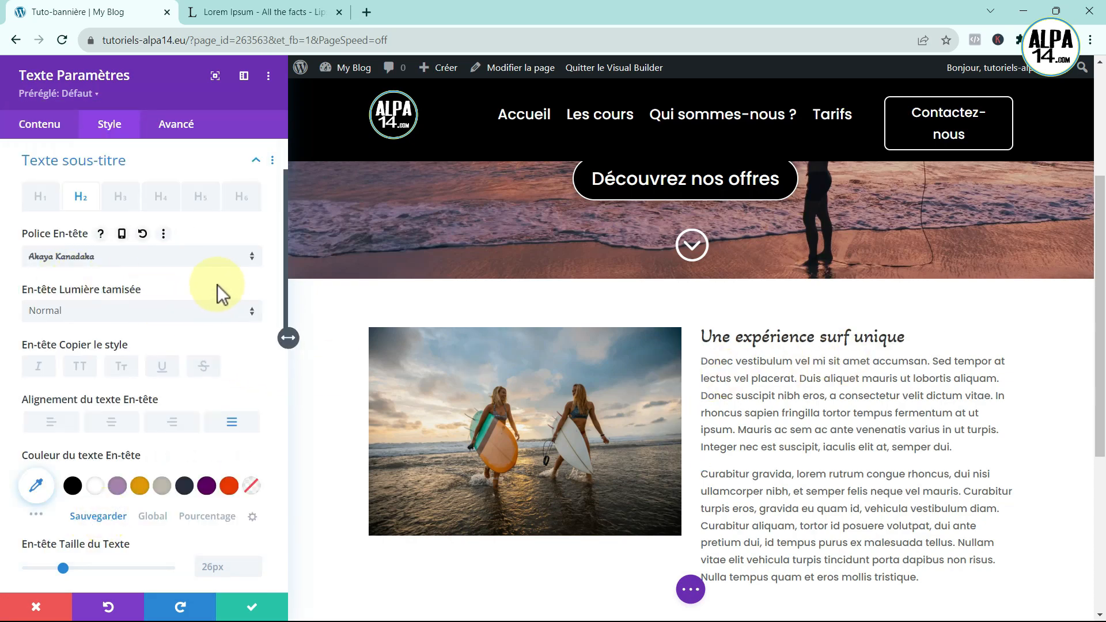
{"action": "left_click", "coordinate": [251, 255]}
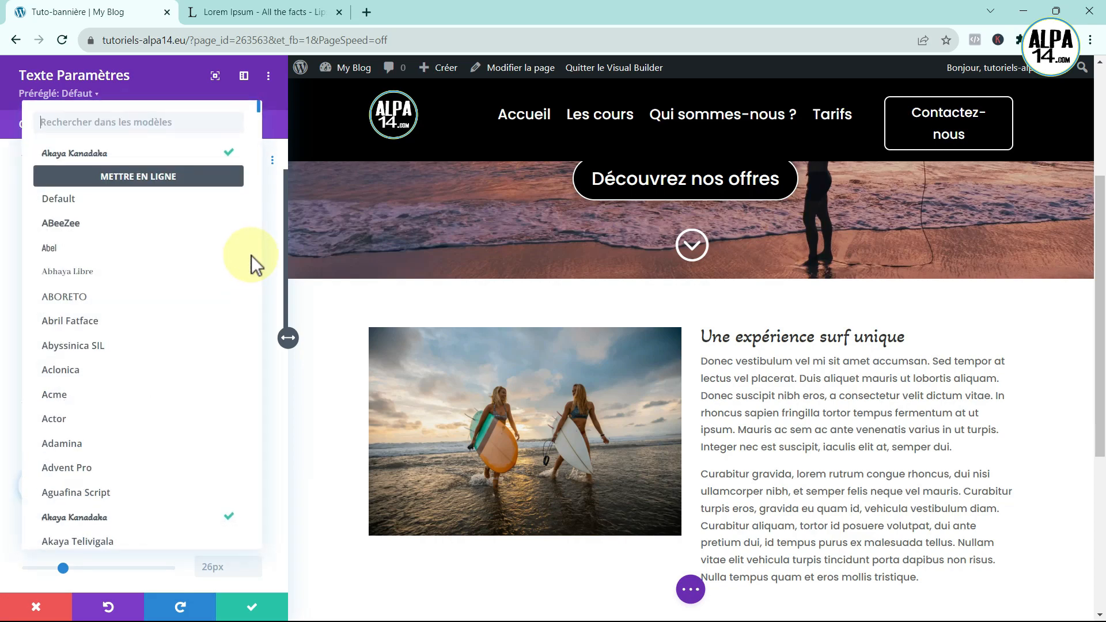
{"action": "left_click", "coordinate": [92, 199]}
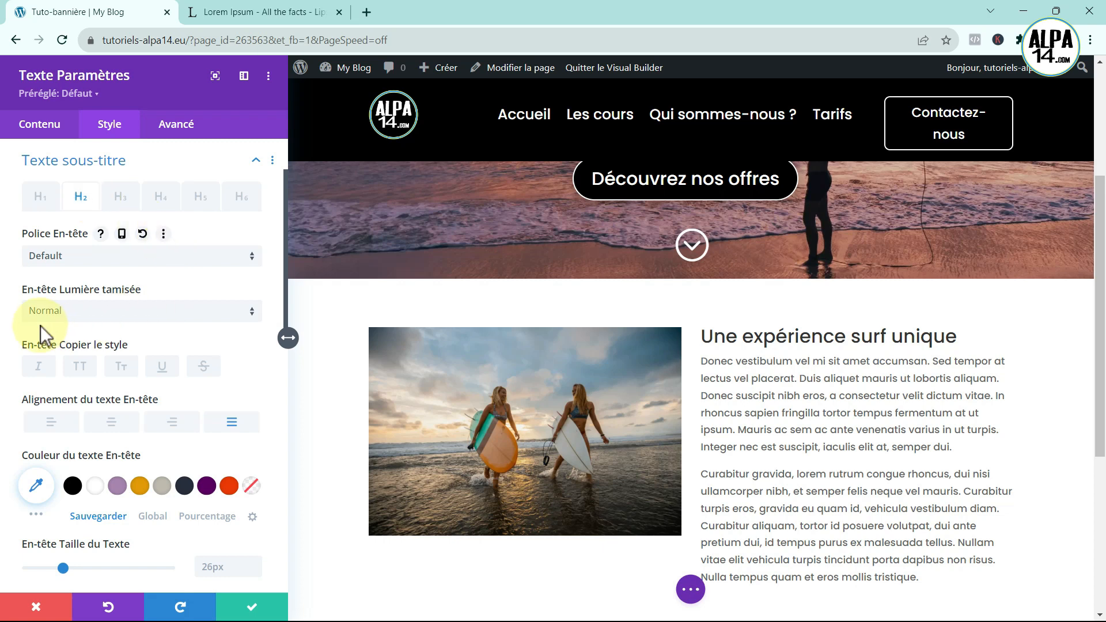
Try the Clair weight on the H2 title and set its font weight to Semi Gras.
{"action": "left_click", "coordinate": [249, 311]}
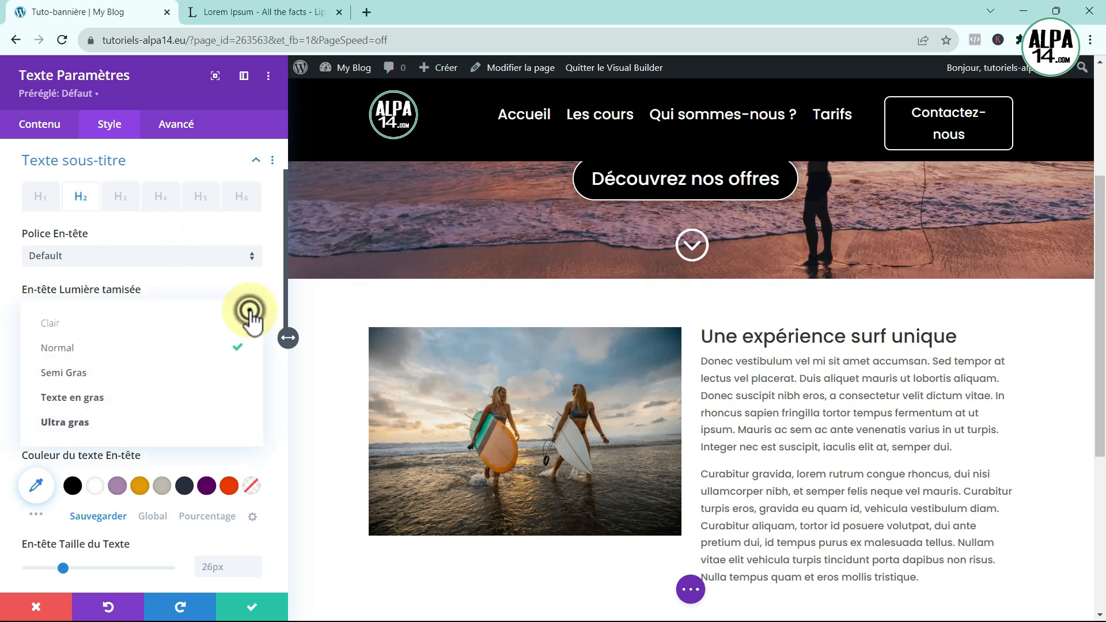
{"action": "left_click", "coordinate": [122, 325]}
{"action": "left_click", "coordinate": [253, 314]}
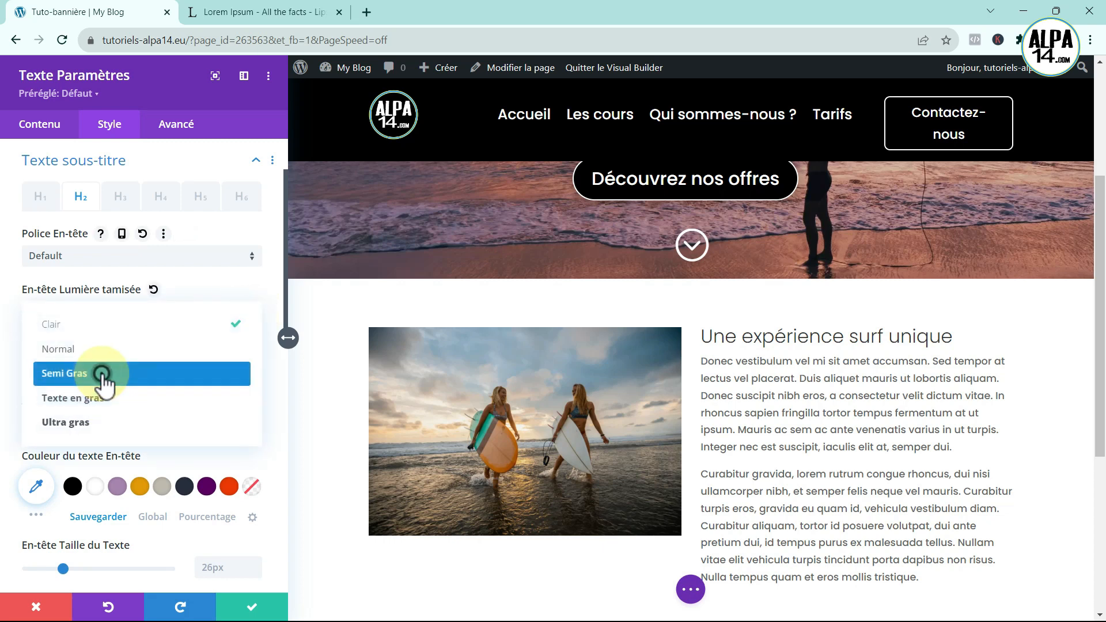
{"action": "left_click", "coordinate": [101, 374]}
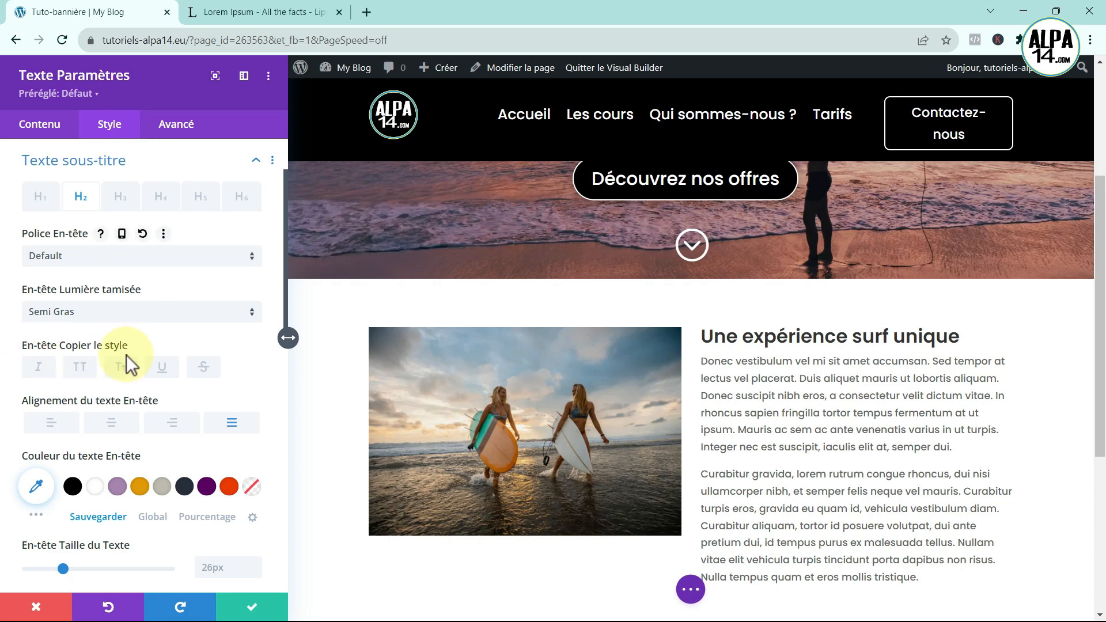
Try italic, uppercase and underline on the H2 title and remove all three styles.
{"action": "left_click", "coordinate": [40, 374]}
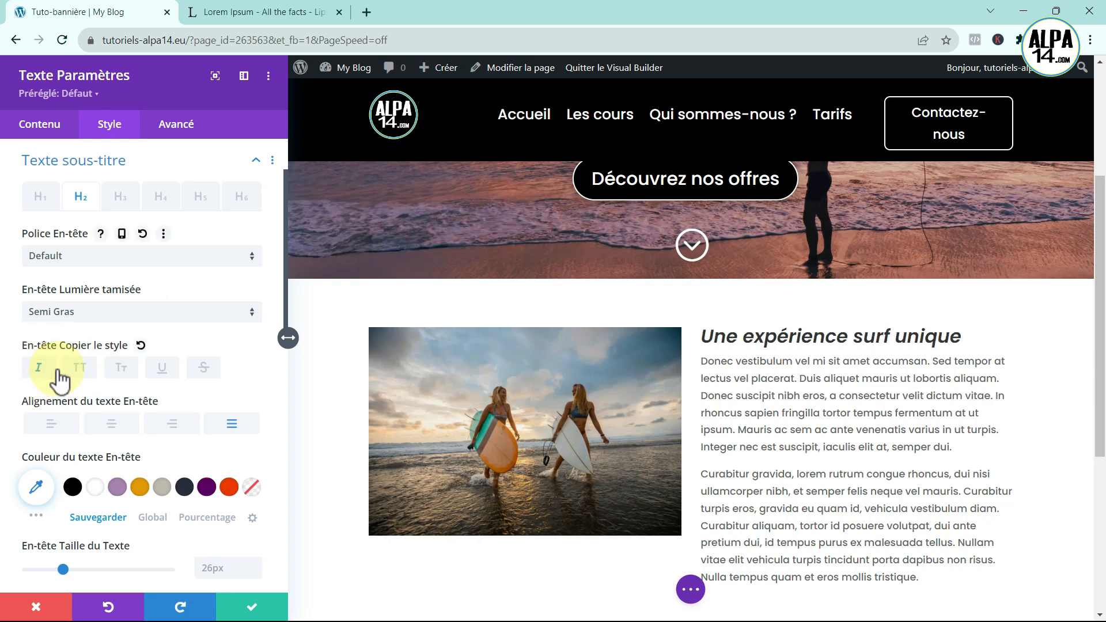
{"action": "left_click", "coordinate": [85, 372]}
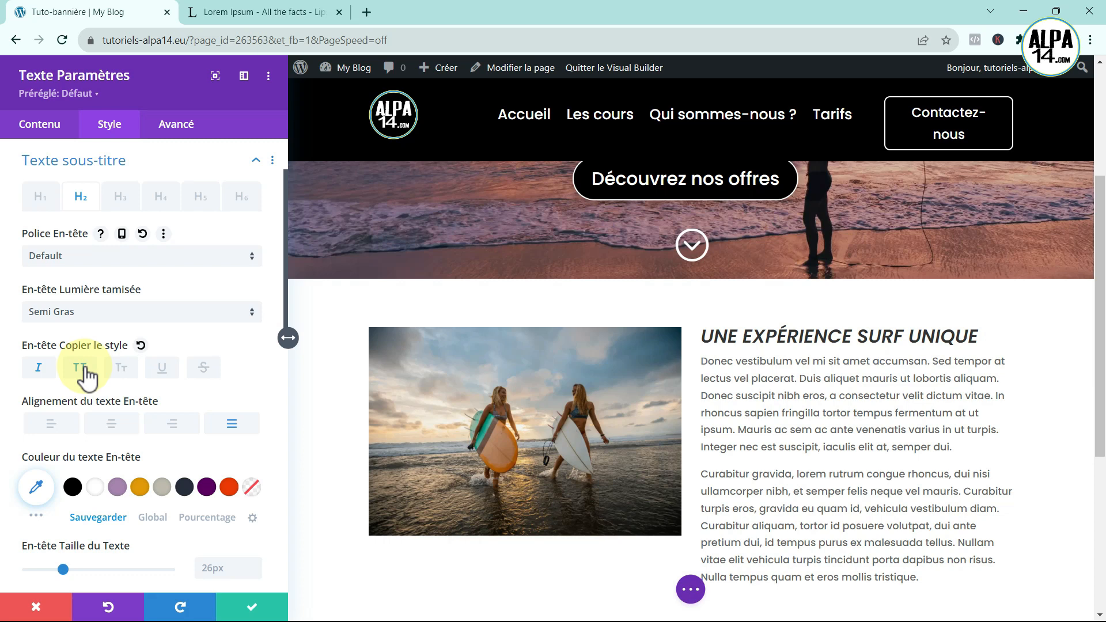
{"action": "left_click", "coordinate": [162, 370]}
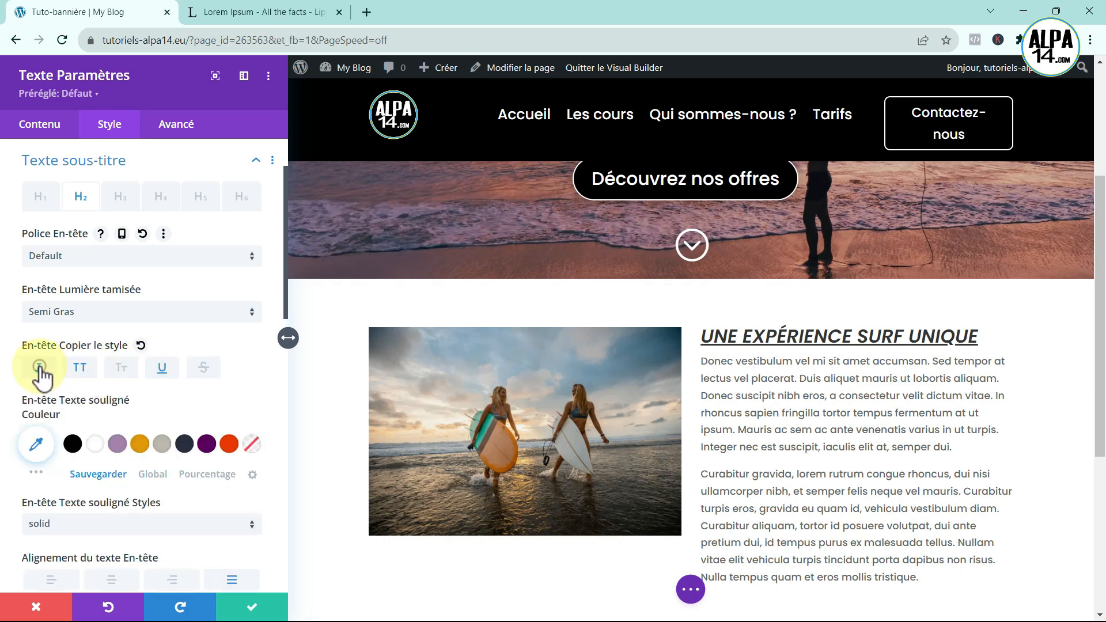
{"action": "left_click", "coordinate": [39, 369]}
{"action": "left_click", "coordinate": [80, 369]}
{"action": "left_click", "coordinate": [162, 369]}
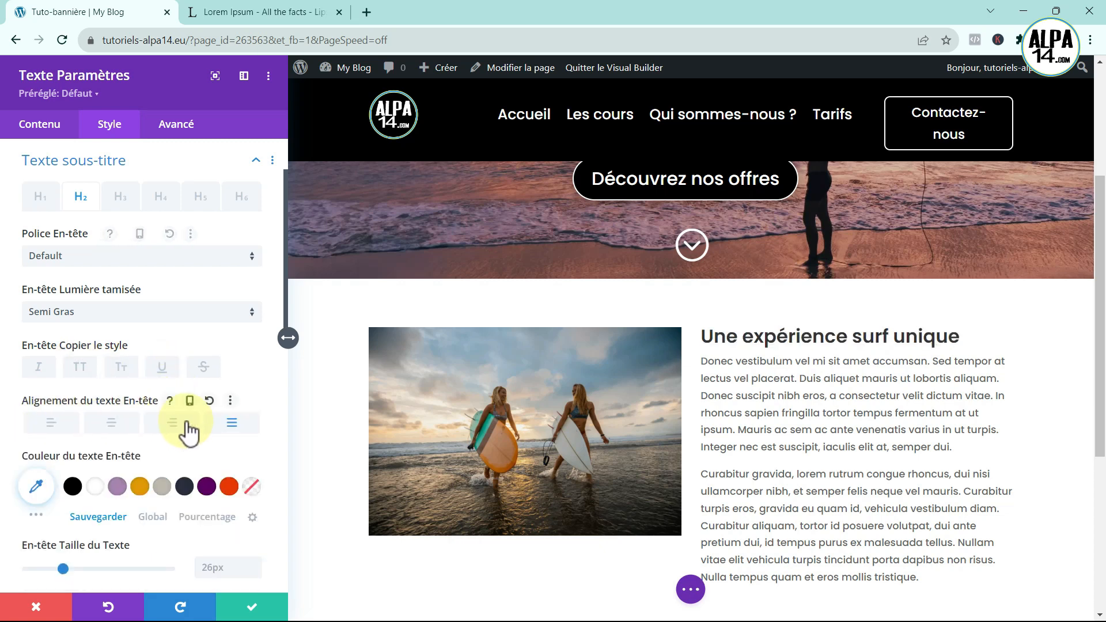
Try centring the H2 title and set its text alignment to left.
{"action": "left_click", "coordinate": [232, 424]}
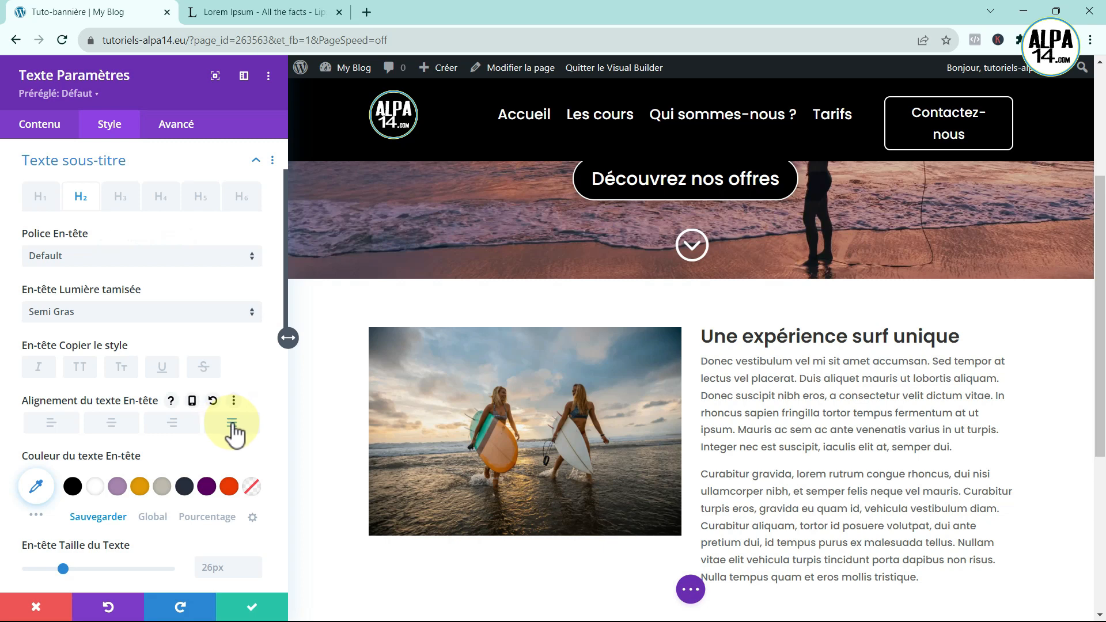
{"action": "left_click", "coordinate": [54, 424]}
{"action": "left_click", "coordinate": [111, 427]}
{"action": "left_click", "coordinate": [51, 424]}
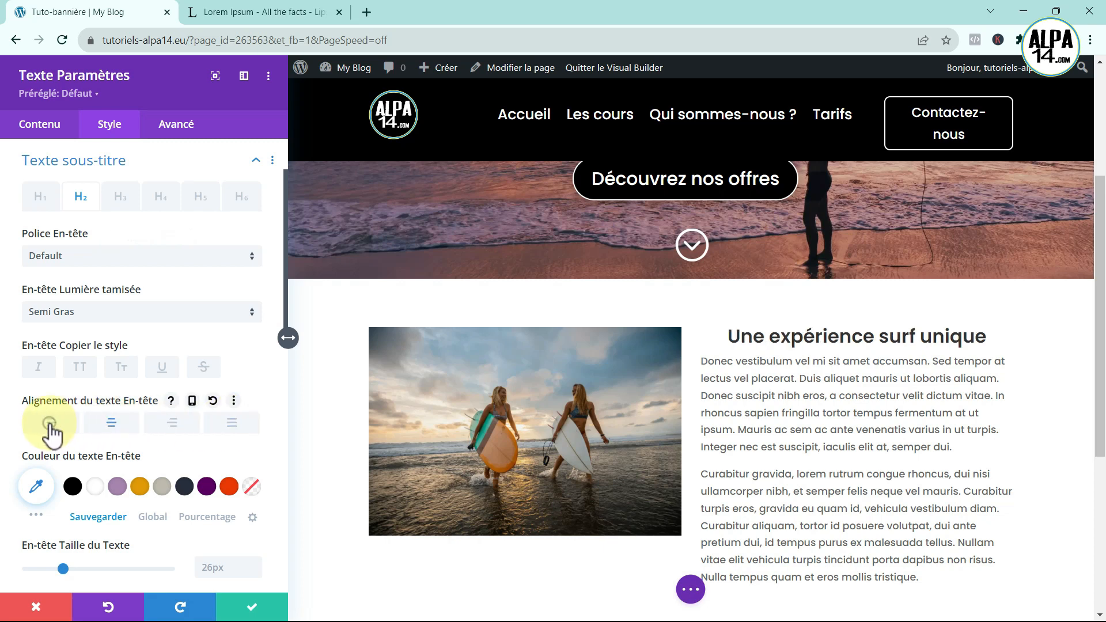
Try the mauve #a684b2 on the H2 title and set its text colour to black.
{"action": "scroll", "coordinate": [155, 424], "scroll_direction": "down", "scroll_amount": 3}
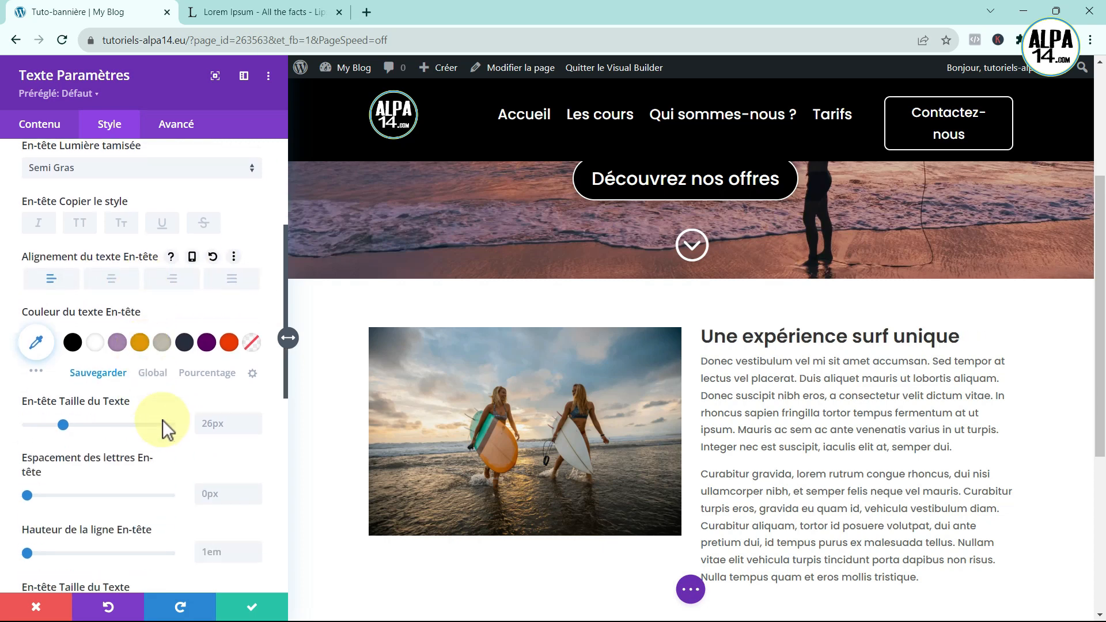
{"action": "left_click", "coordinate": [117, 342]}
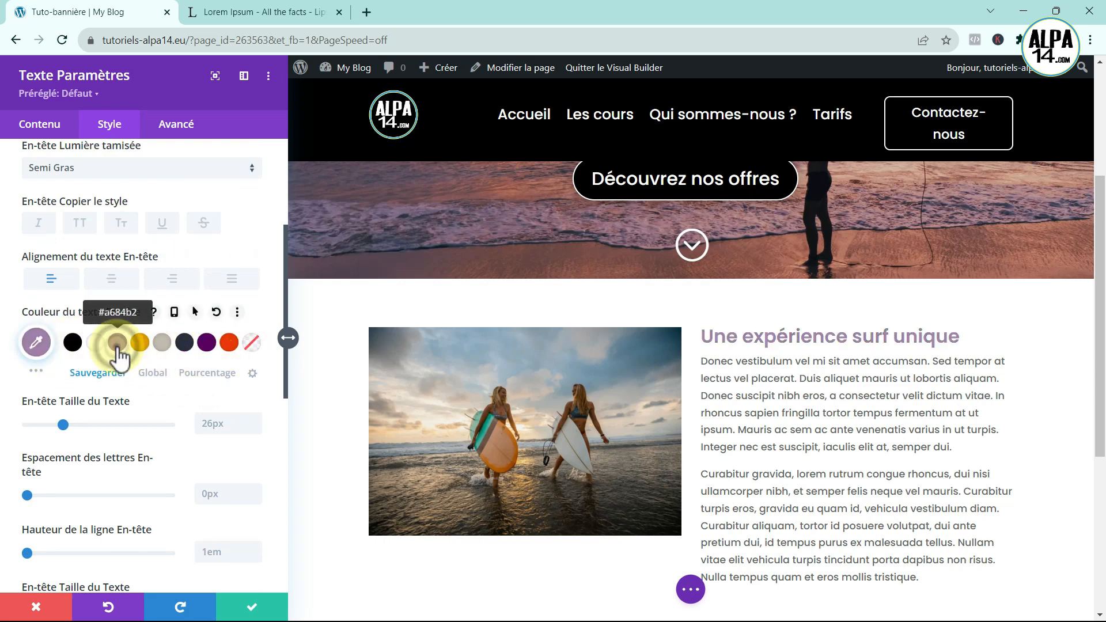
{"action": "left_click", "coordinate": [73, 342]}
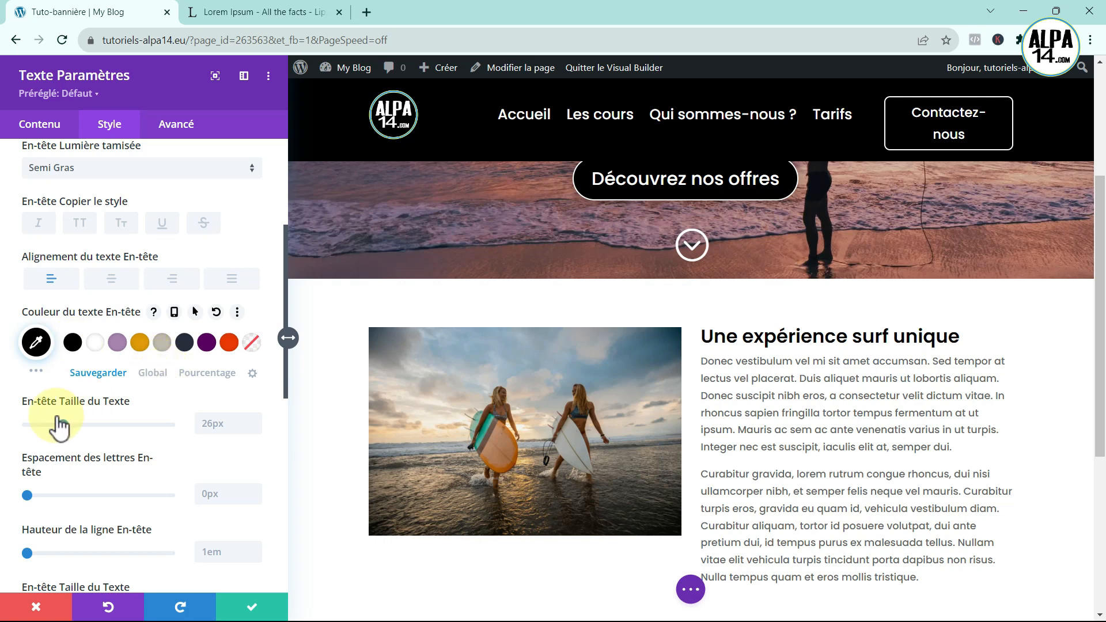
Increase the H2 title's text size to 36px and save the text module's settings.
{"action": "left_click", "coordinate": [256, 420]}
{"action": "left_click", "coordinate": [257, 420]}
{"action": "left_click", "coordinate": [257, 420]}
{"action": "left_click", "coordinate": [257, 420]}
{"action": "left_click", "coordinate": [257, 420]}
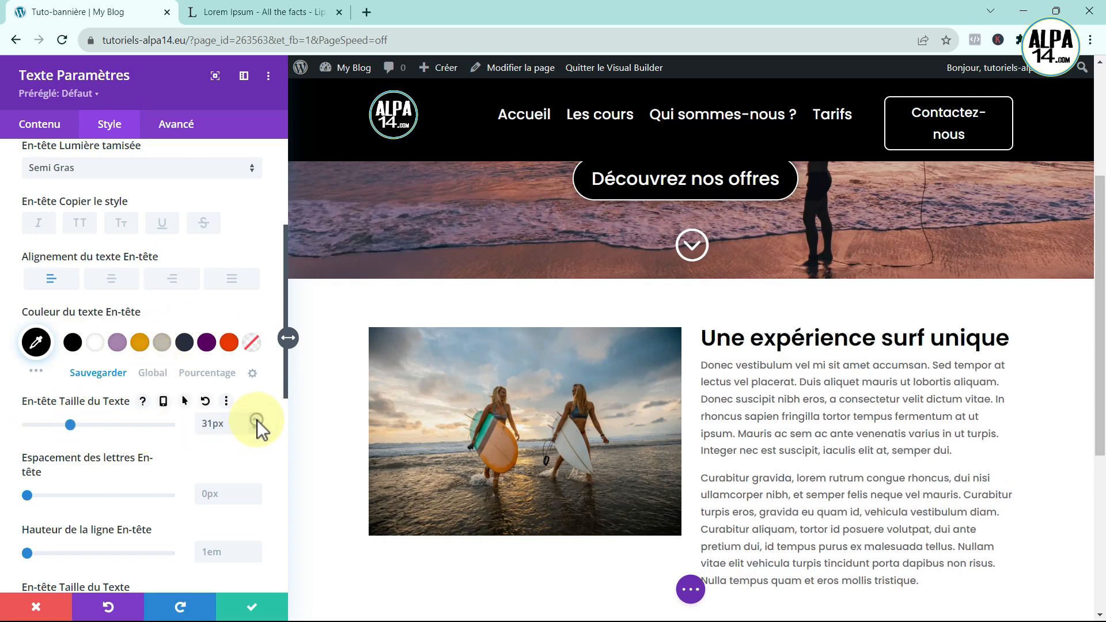
{"action": "left_click", "coordinate": [257, 420]}
{"action": "left_click", "coordinate": [257, 420]}
{"action": "left_click", "coordinate": [257, 420]}
{"action": "left_click", "coordinate": [257, 420]}
{"action": "left_click", "coordinate": [257, 420]}
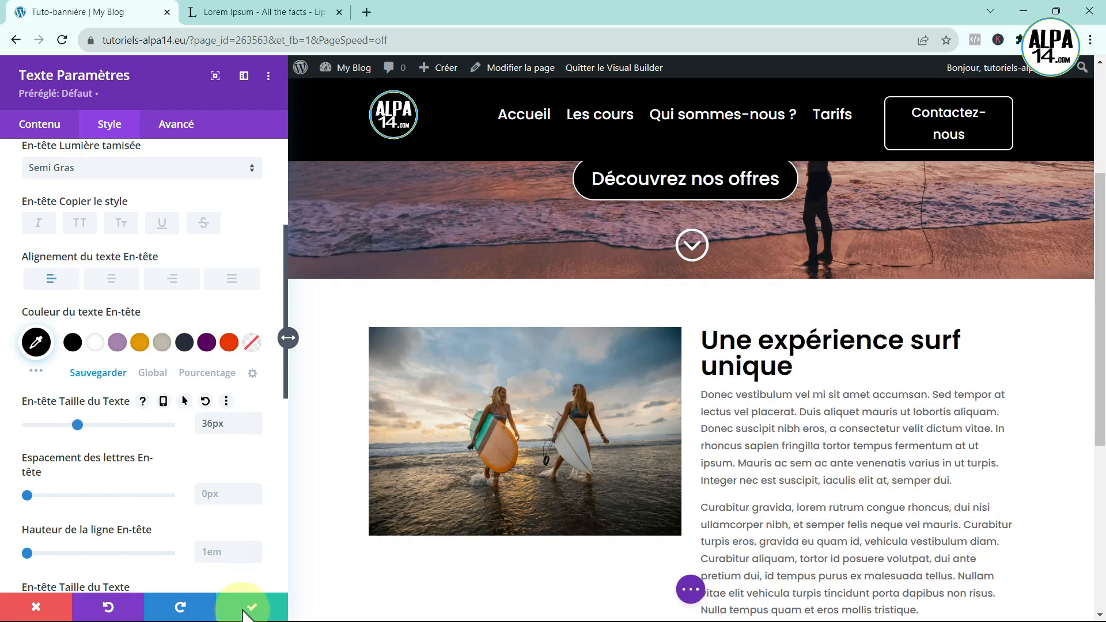
{"action": "left_click", "coordinate": [252, 607]}
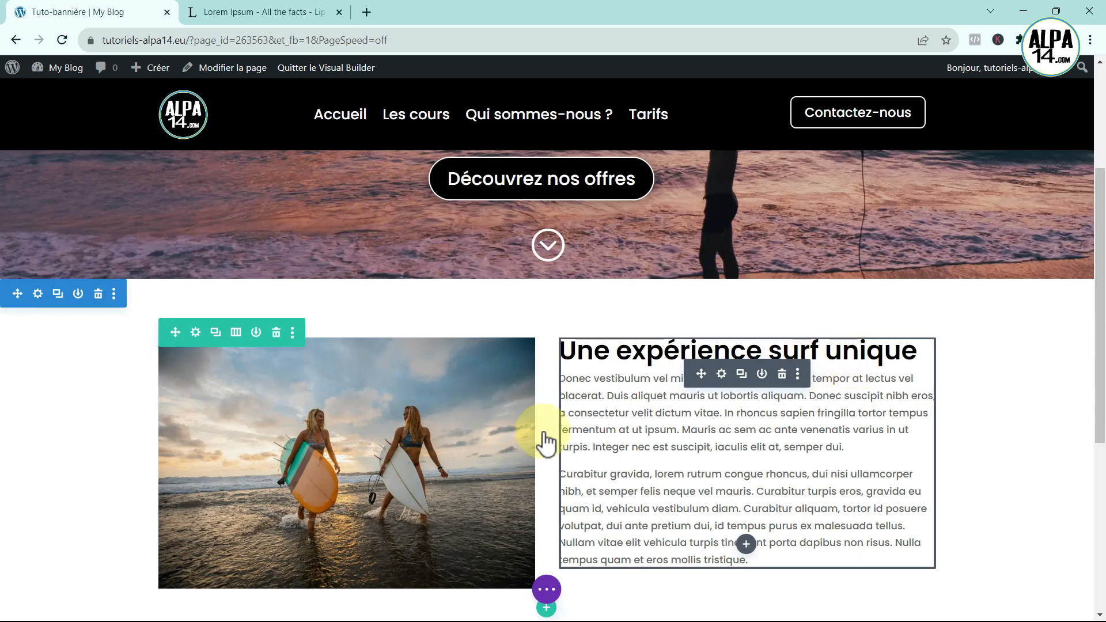
Open the surf text module's settings and show the H2 title's style options.
{"action": "left_click", "coordinate": [719, 377]}
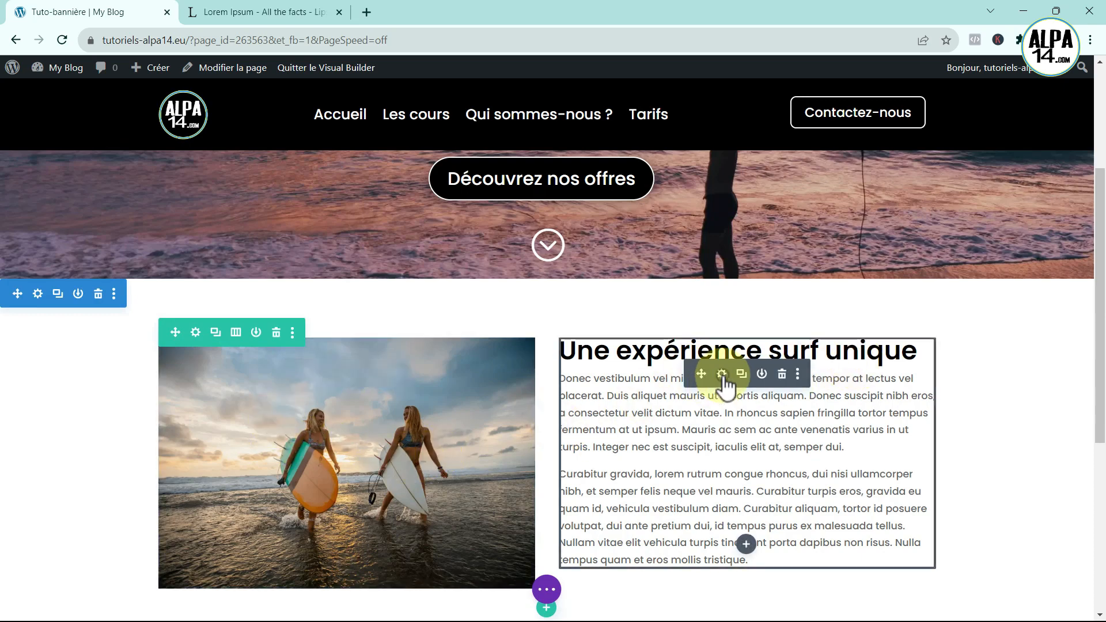
{"action": "scroll", "coordinate": [166, 455], "scroll_direction": "down", "scroll_amount": 1}
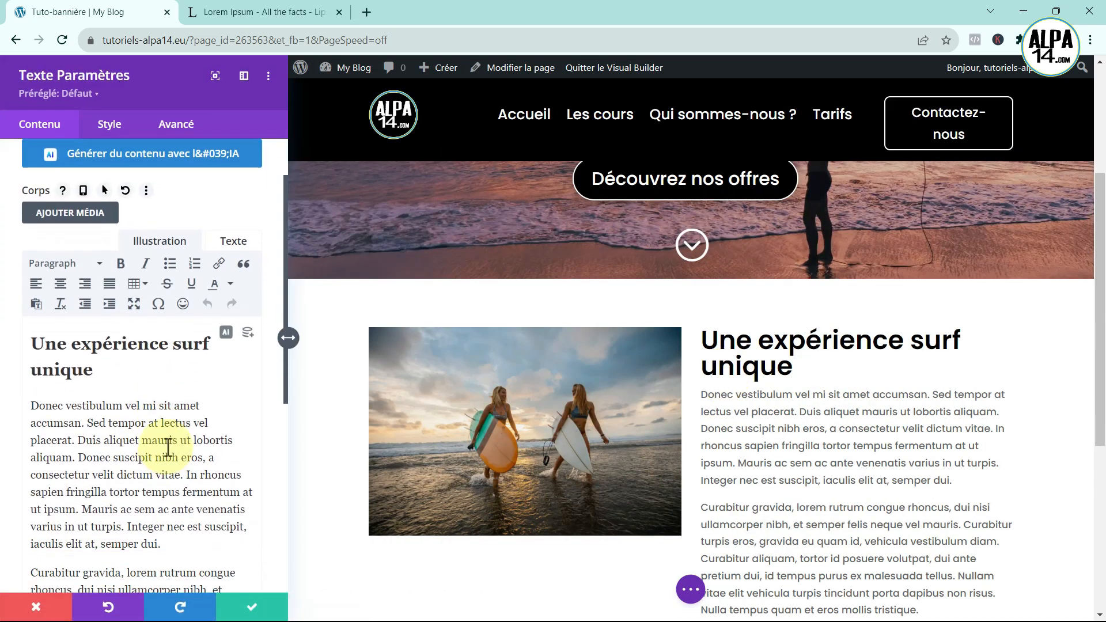
{"action": "left_click", "coordinate": [109, 124]}
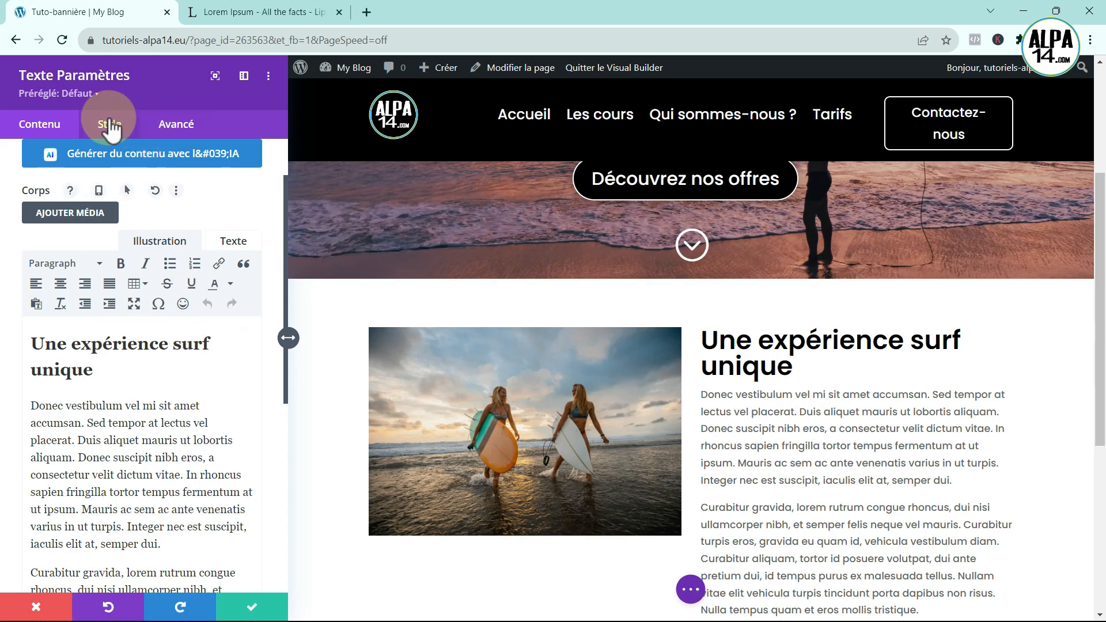
{"action": "left_click", "coordinate": [701, 337]}
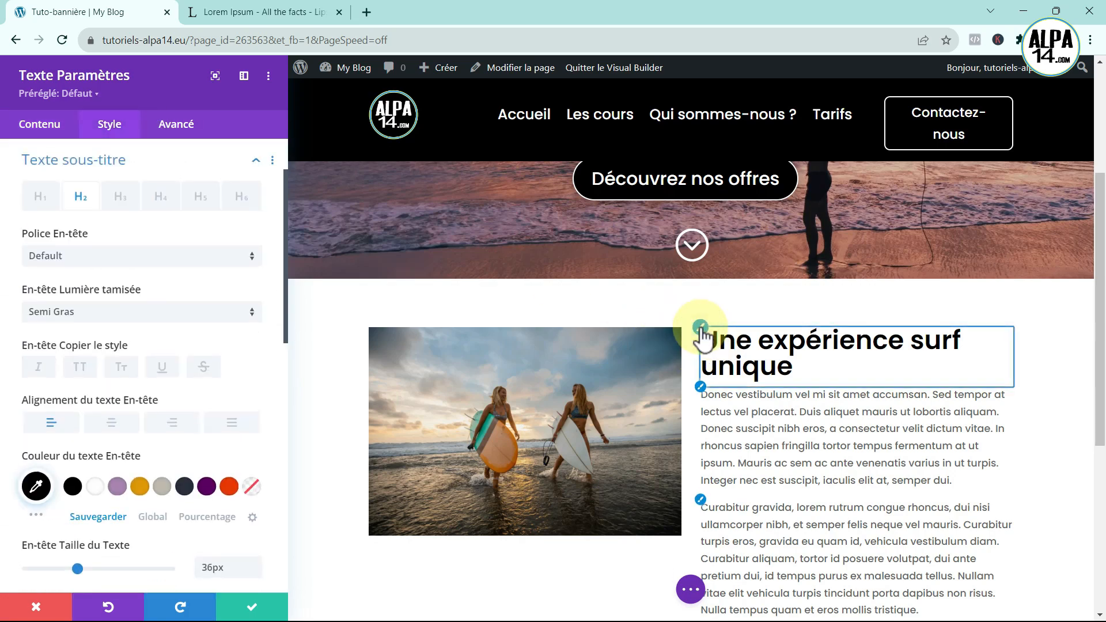
Try the H2 title's letter spacing and a line height of 1.2em, restoring both defaults.
{"action": "scroll", "coordinate": [231, 385], "scroll_direction": "down", "scroll_amount": 1}
{"action": "scroll", "coordinate": [230, 385], "scroll_direction": "down", "scroll_amount": 1}
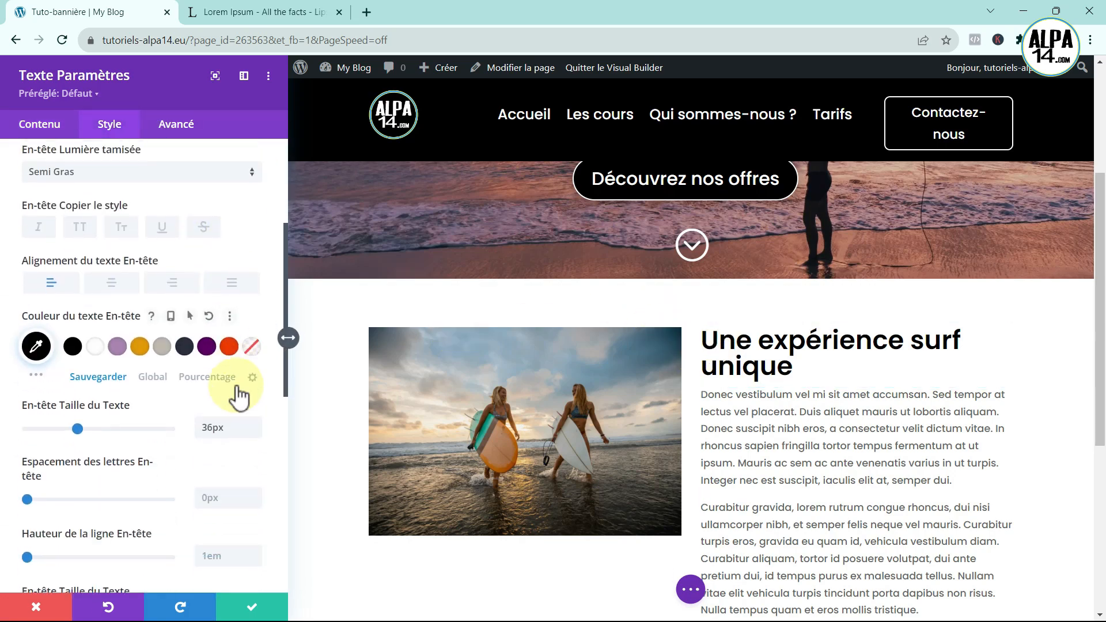
{"action": "scroll", "coordinate": [219, 442], "scroll_direction": "down", "scroll_amount": 1}
{"action": "scroll", "coordinate": [220, 442], "scroll_direction": "down", "scroll_amount": 1}
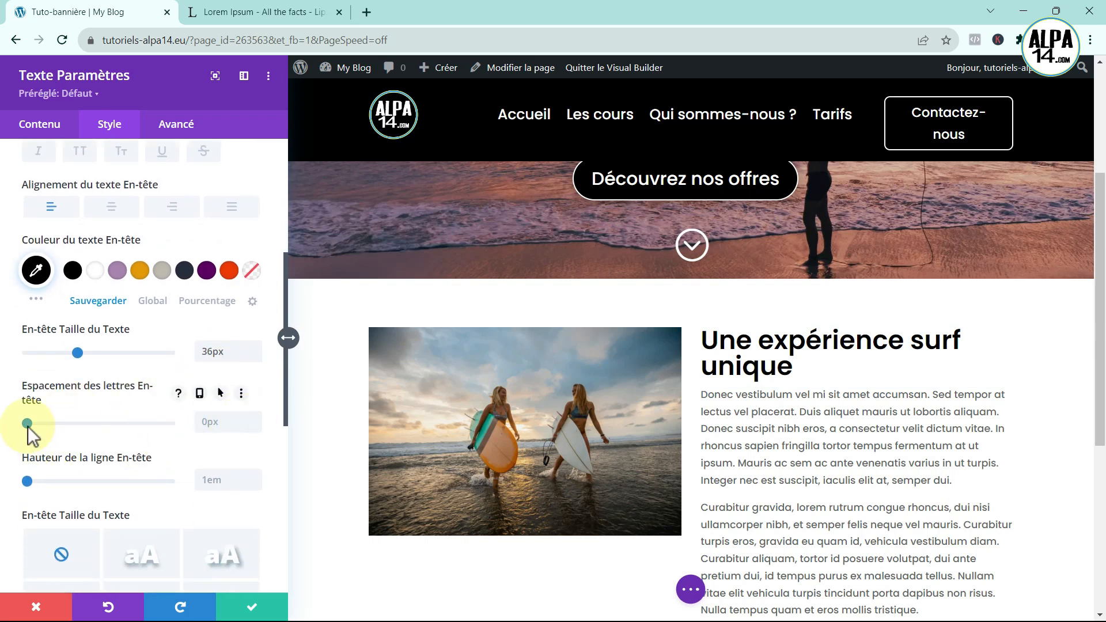
{"action": "left_click_drag", "start_coordinate": [28, 423], "coordinate": [27, 423]}
{"action": "scroll", "coordinate": [87, 444], "scroll_direction": "down", "scroll_amount": 2}
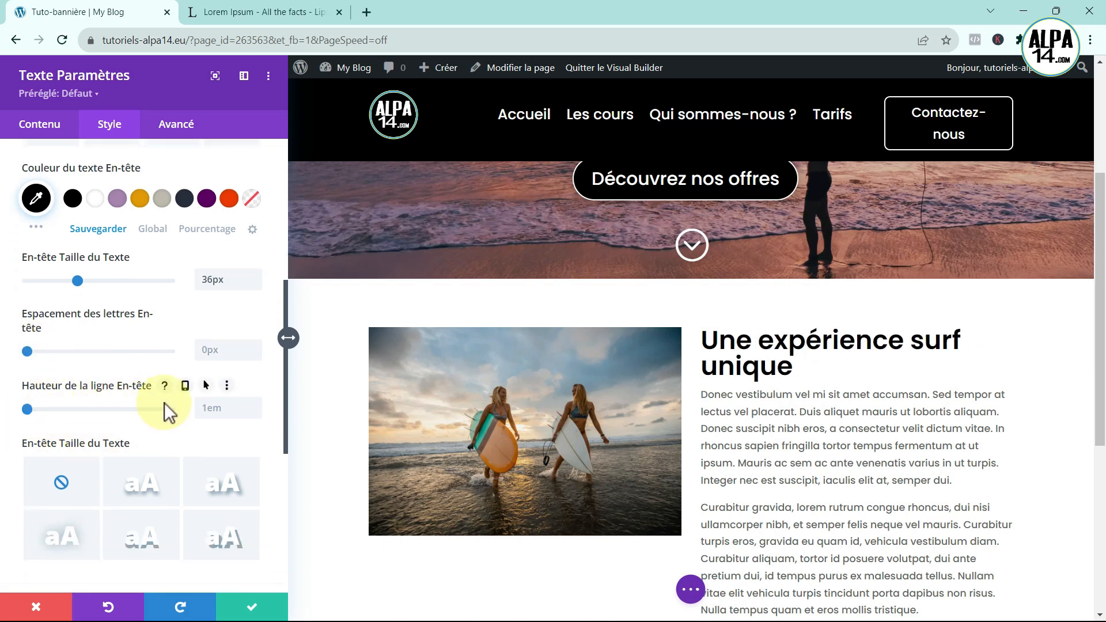
{"action": "left_click_drag", "start_coordinate": [32, 413], "coordinate": [28, 414]}
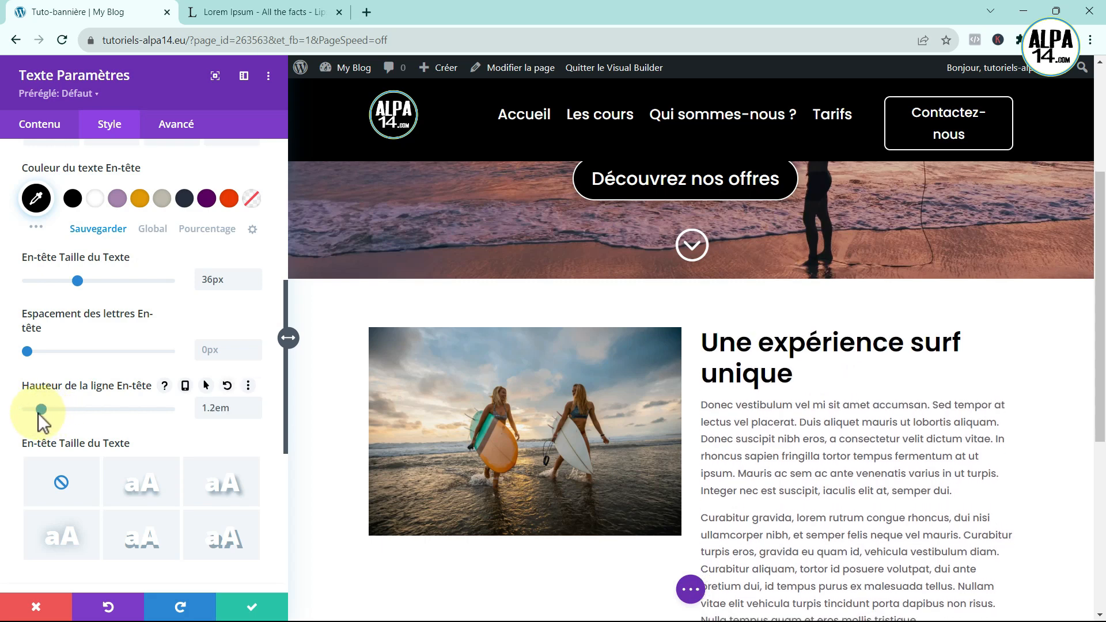
Try several text shadow presets on the H2 title and set it back to no shadow.
{"action": "scroll", "coordinate": [122, 420], "scroll_direction": "down", "scroll_amount": 2}
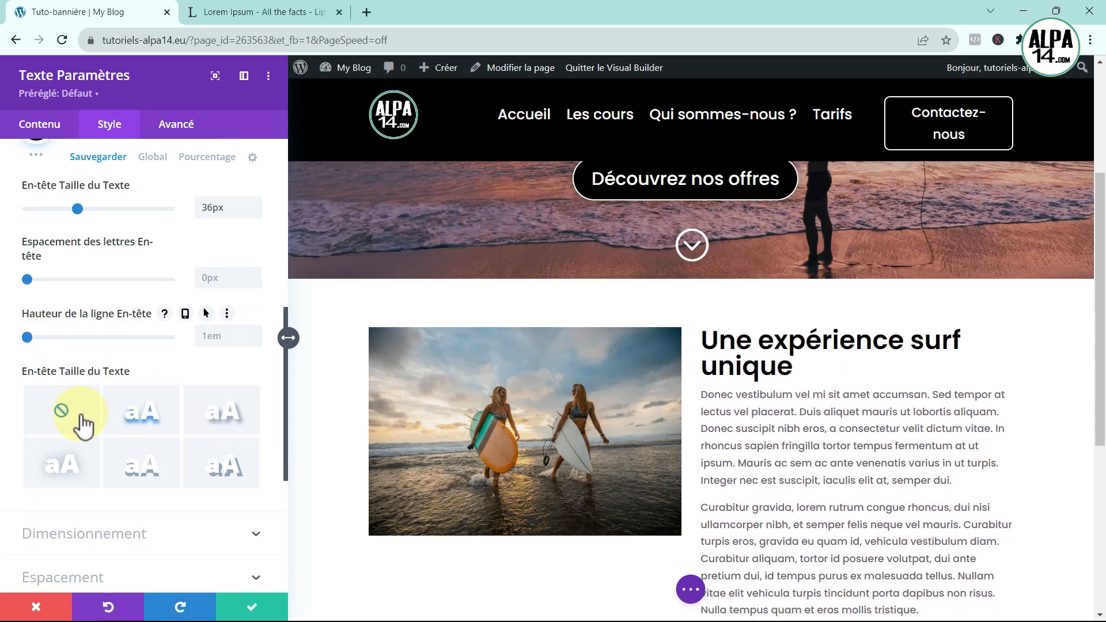
{"action": "left_click", "coordinate": [145, 412]}
{"action": "left_click", "coordinate": [223, 418]}
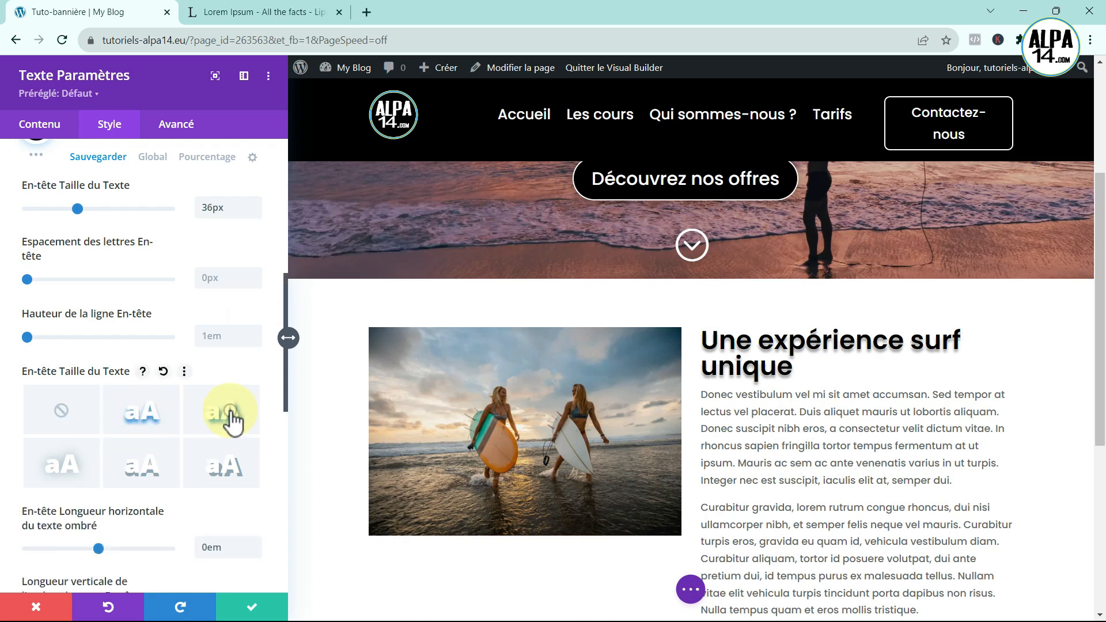
{"action": "left_click", "coordinate": [244, 450]}
{"action": "left_click", "coordinate": [61, 411]}
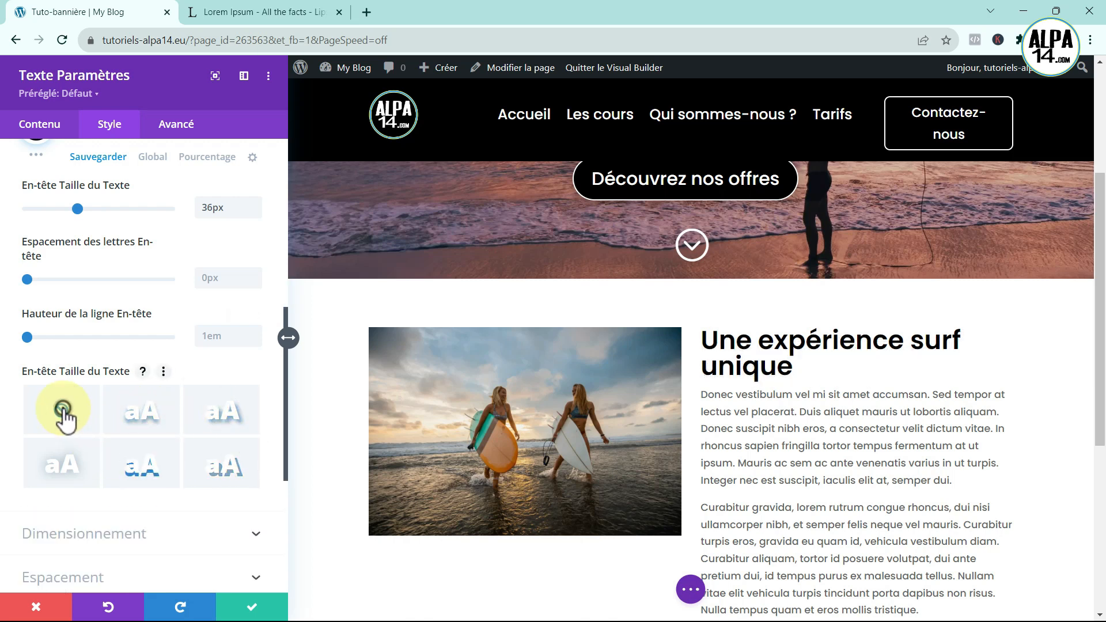
{"action": "scroll", "coordinate": [70, 414], "scroll_direction": "down", "scroll_amount": 3}
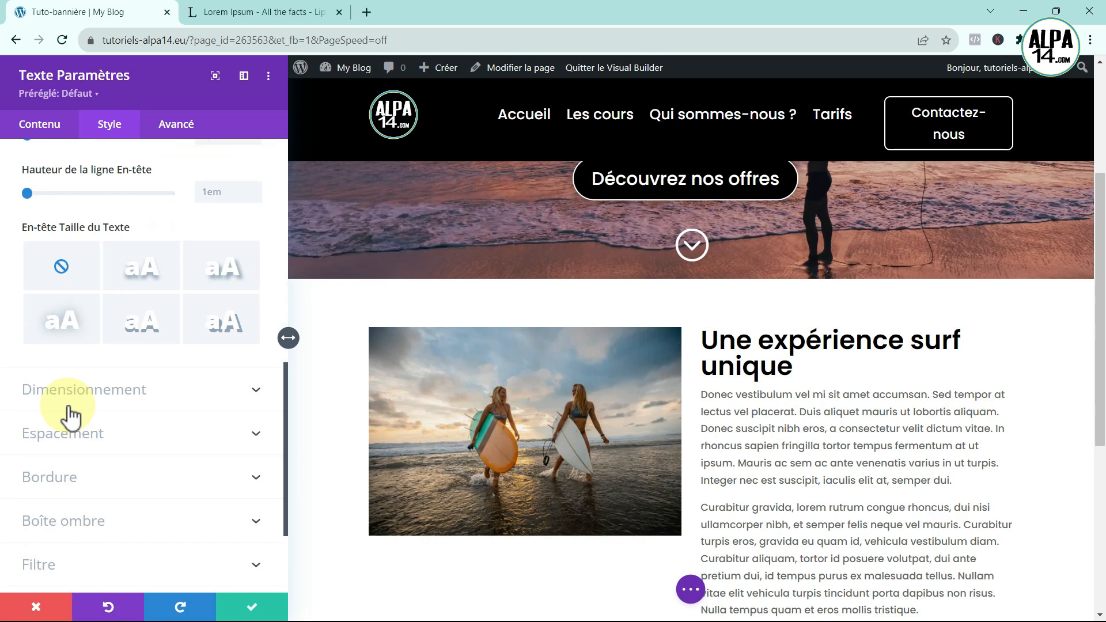
{"action": "scroll", "coordinate": [180, 362], "scroll_direction": "up", "scroll_amount": 3}
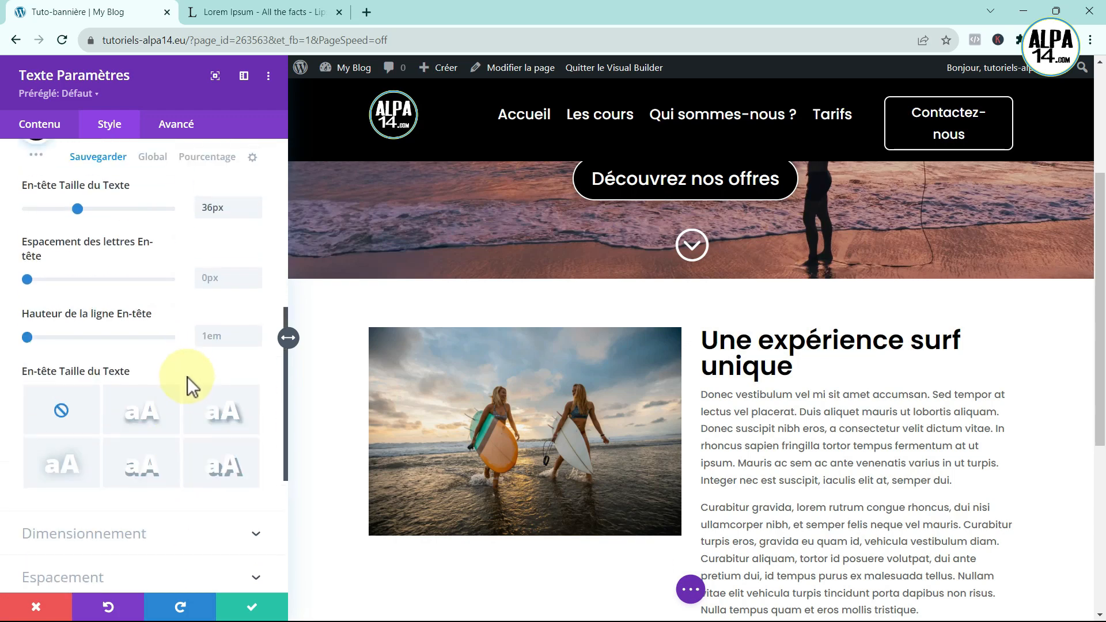
{"action": "scroll", "coordinate": [188, 377], "scroll_direction": "up", "scroll_amount": 3}
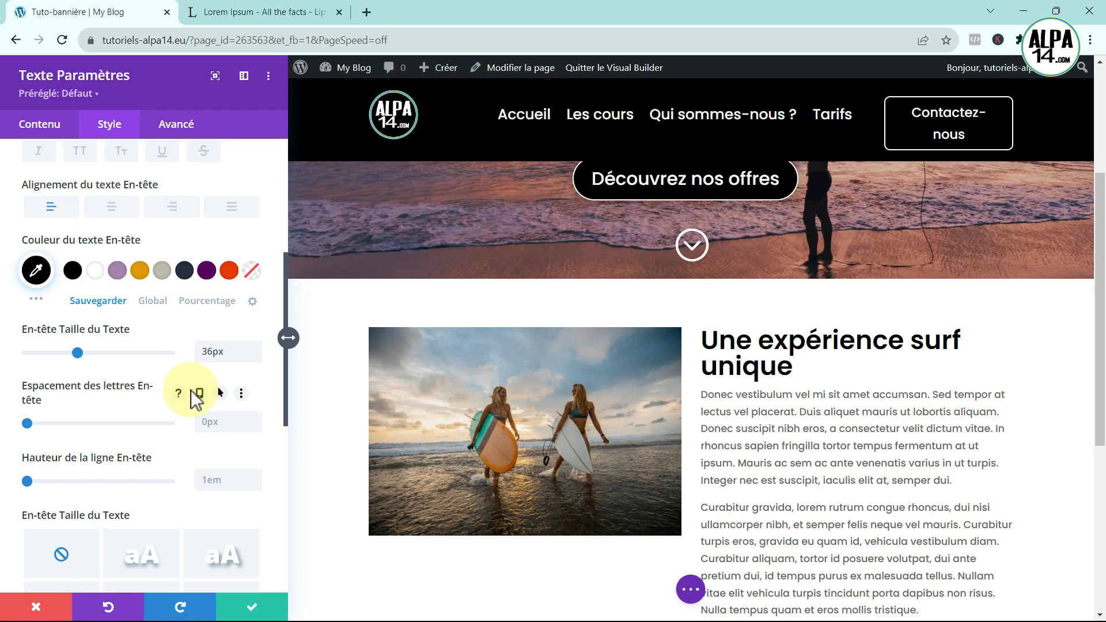
{"action": "scroll", "coordinate": [191, 390], "scroll_direction": "up", "scroll_amount": 2}
Try red on the word "surf" in the H2 title and return that word to black.
{"action": "left_click", "coordinate": [47, 125]}
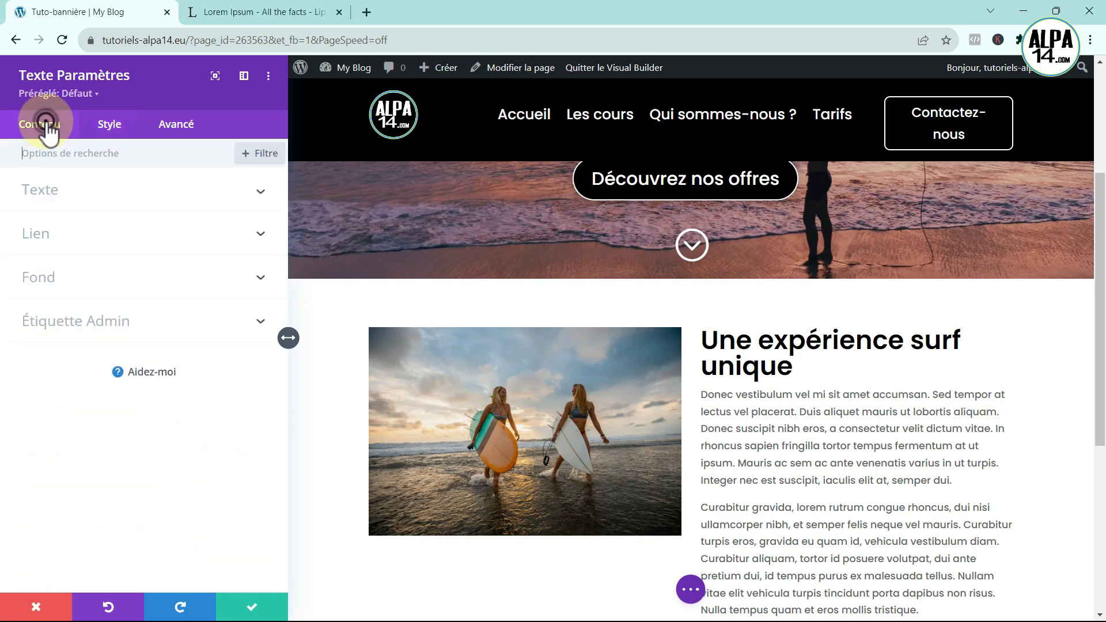
{"action": "left_click", "coordinate": [104, 197]}
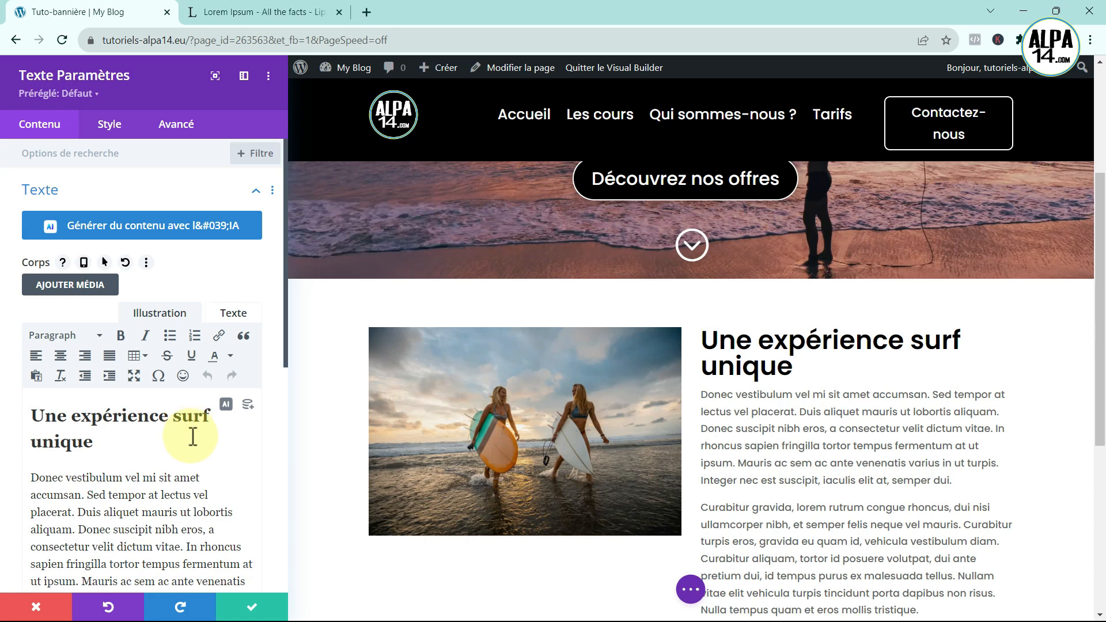
{"action": "left_click", "coordinate": [173, 415]}
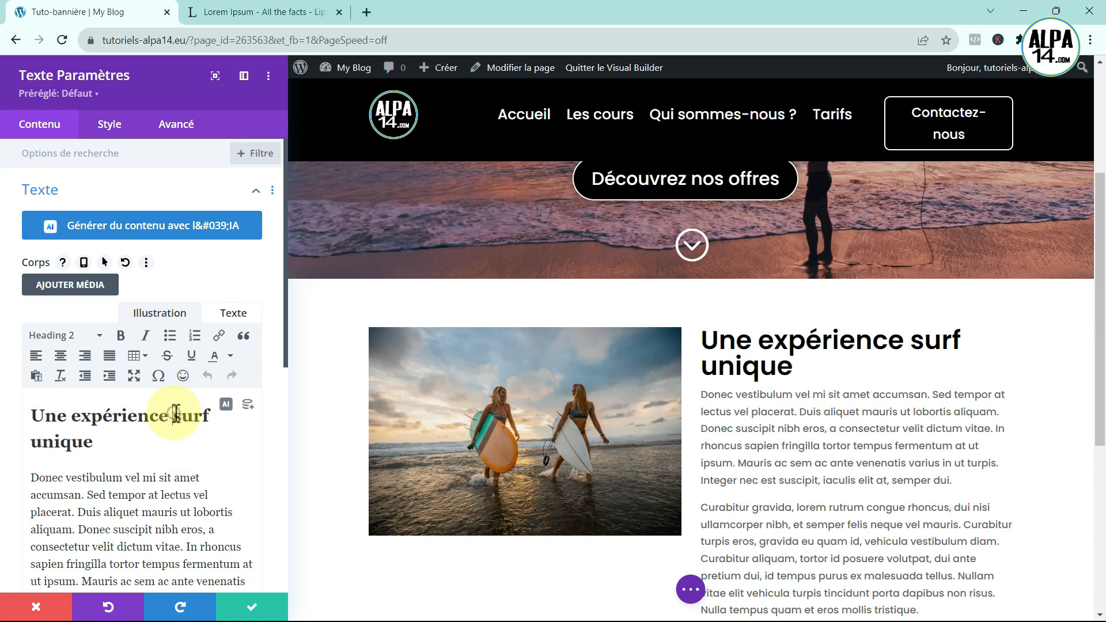
{"action": "left_click_drag", "start_coordinate": [173, 415], "coordinate": [210, 426]}
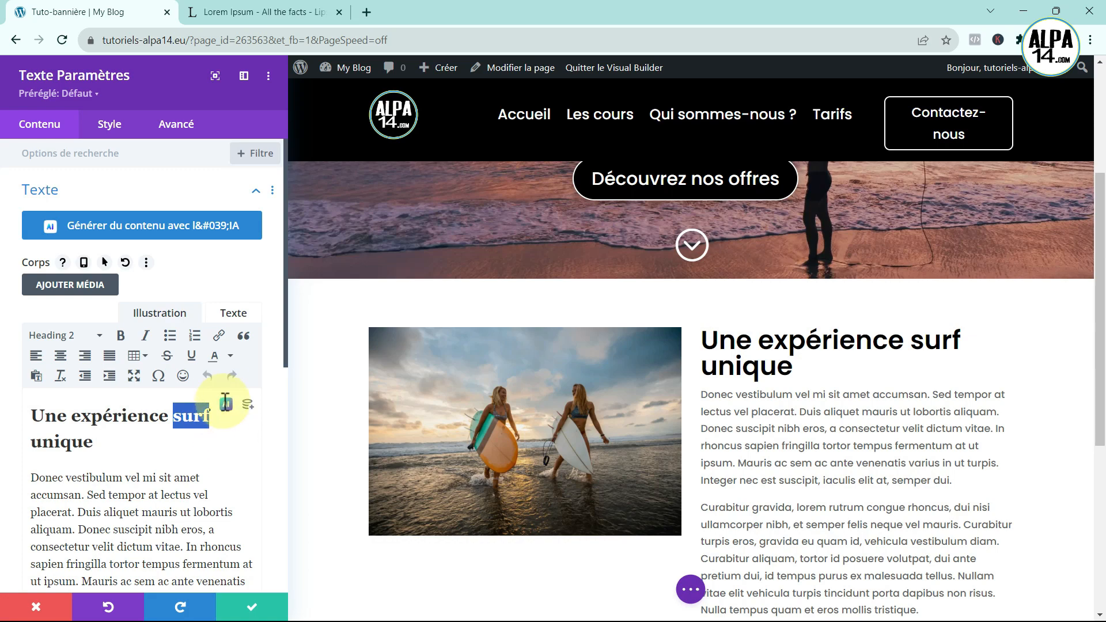
{"action": "left_click", "coordinate": [230, 356]}
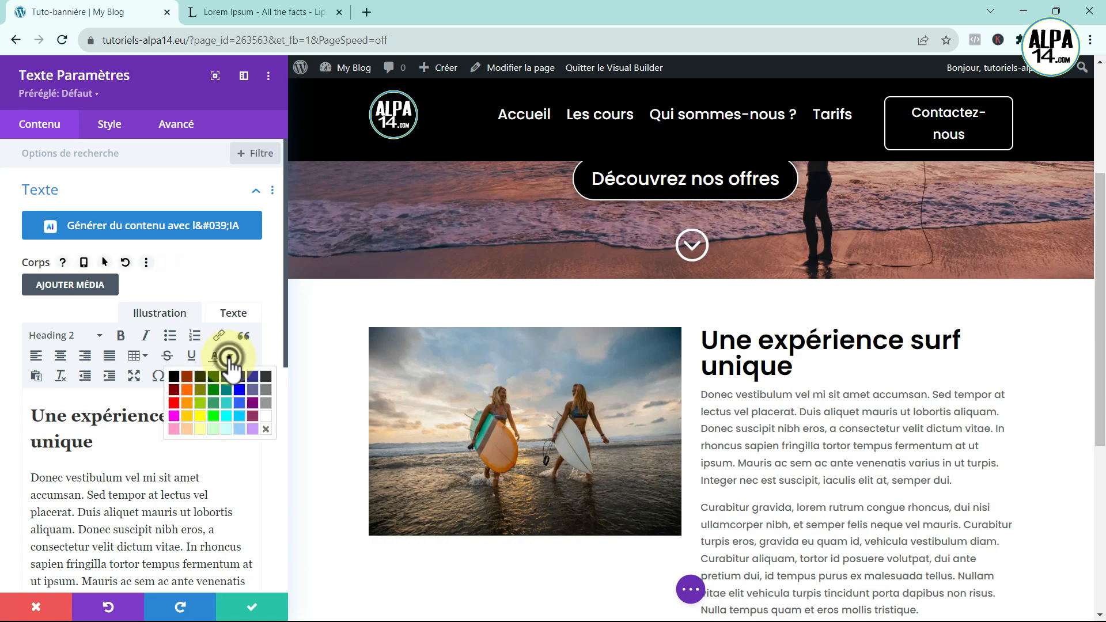
{"action": "left_click", "coordinate": [173, 403]}
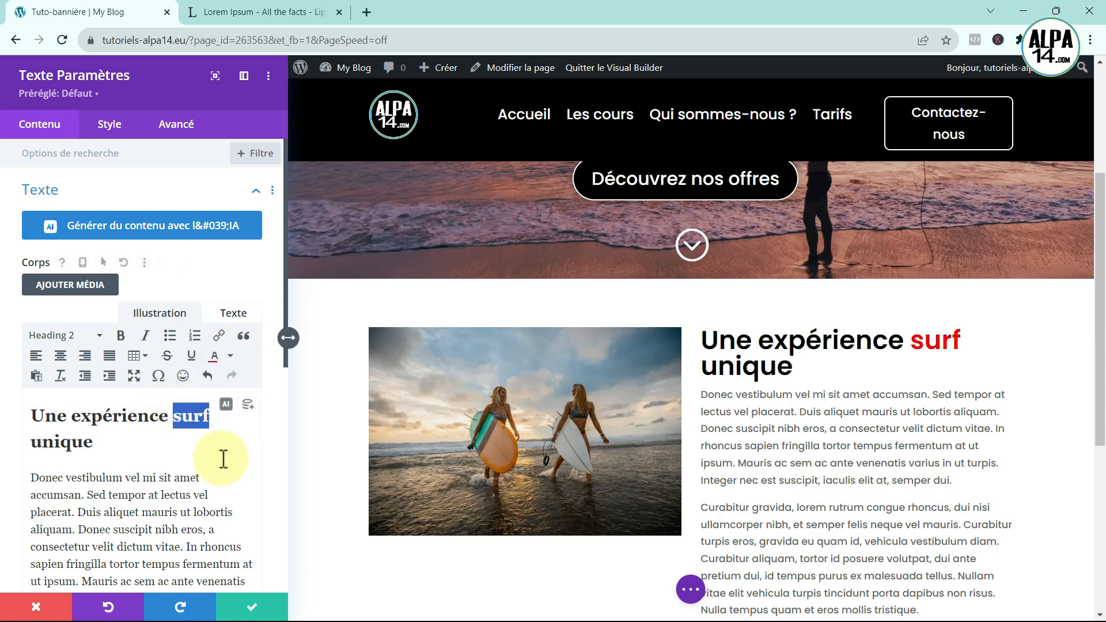
{"action": "left_click", "coordinate": [227, 452]}
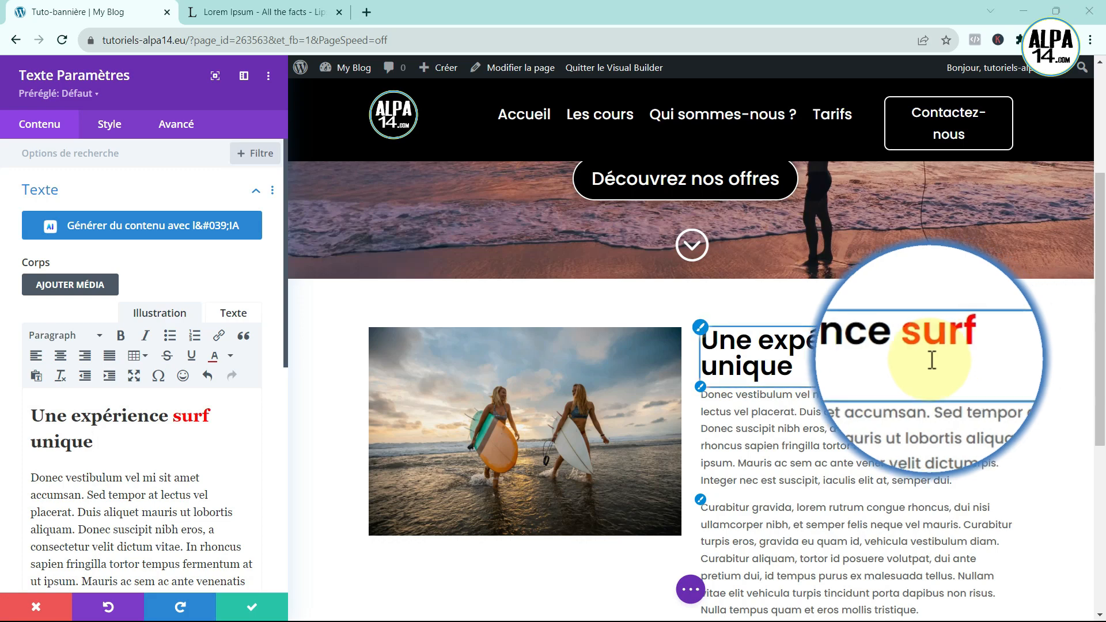
{"action": "left_click_drag", "start_coordinate": [210, 416], "coordinate": [173, 416]}
{"action": "left_click", "coordinate": [229, 353]}
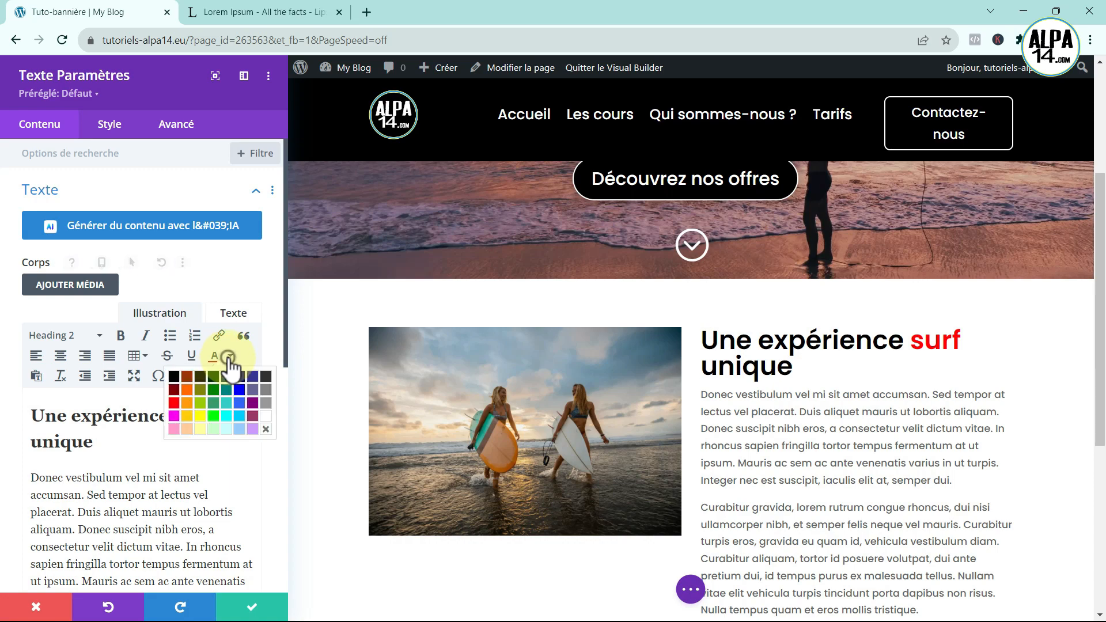
{"action": "left_click", "coordinate": [176, 377]}
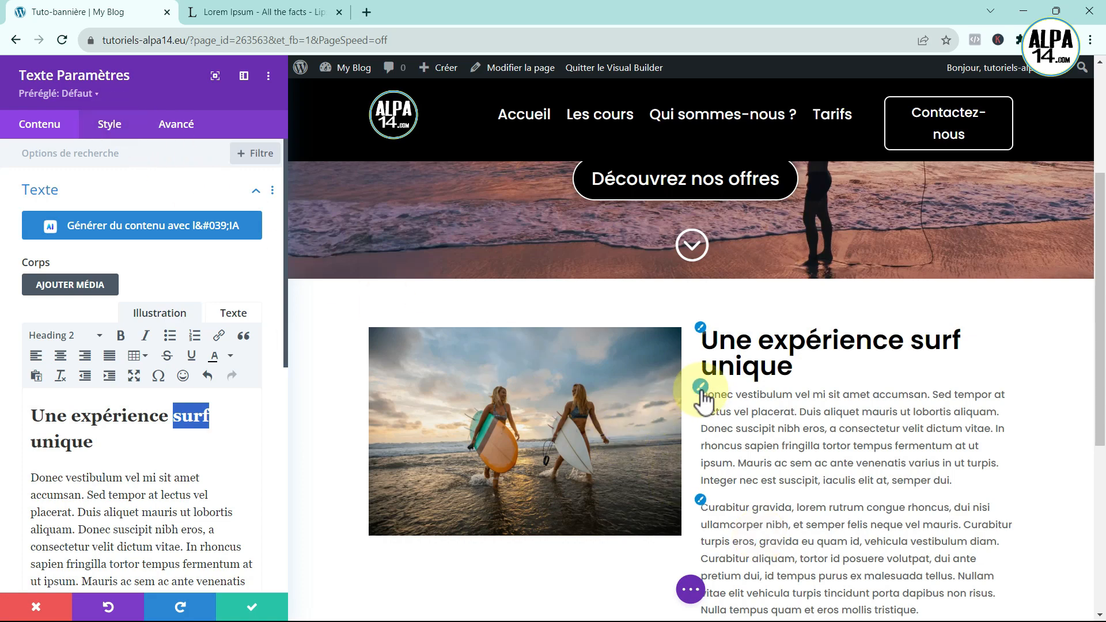
Open the paragraphs' style options, keep the Normal font weight and set their text colour to black.
{"action": "left_click", "coordinate": [700, 387]}
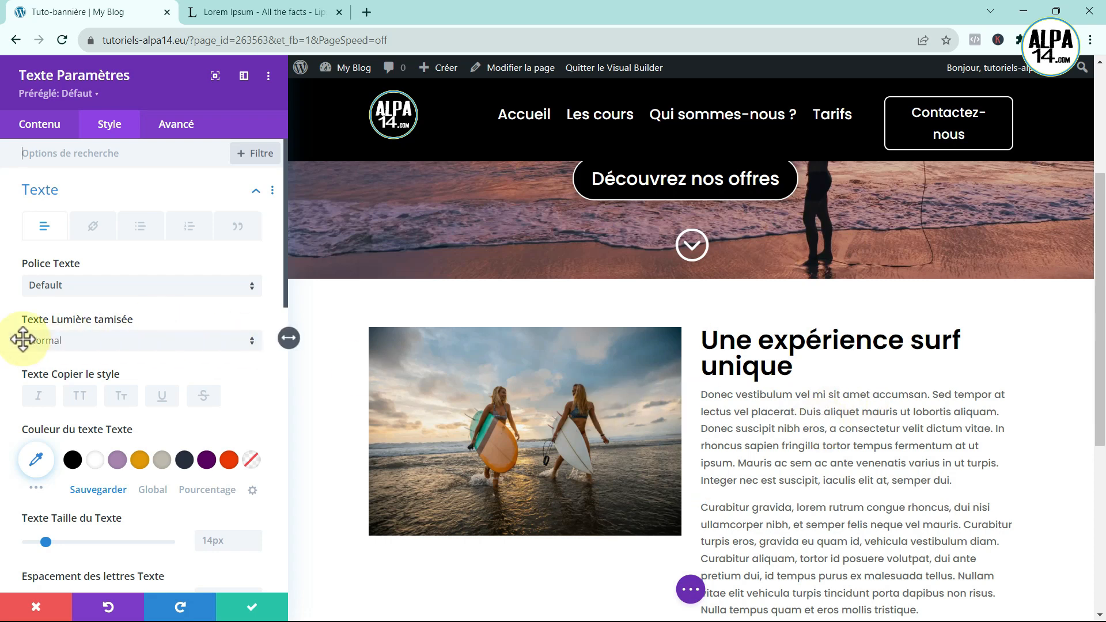
{"action": "left_click", "coordinate": [252, 341]}
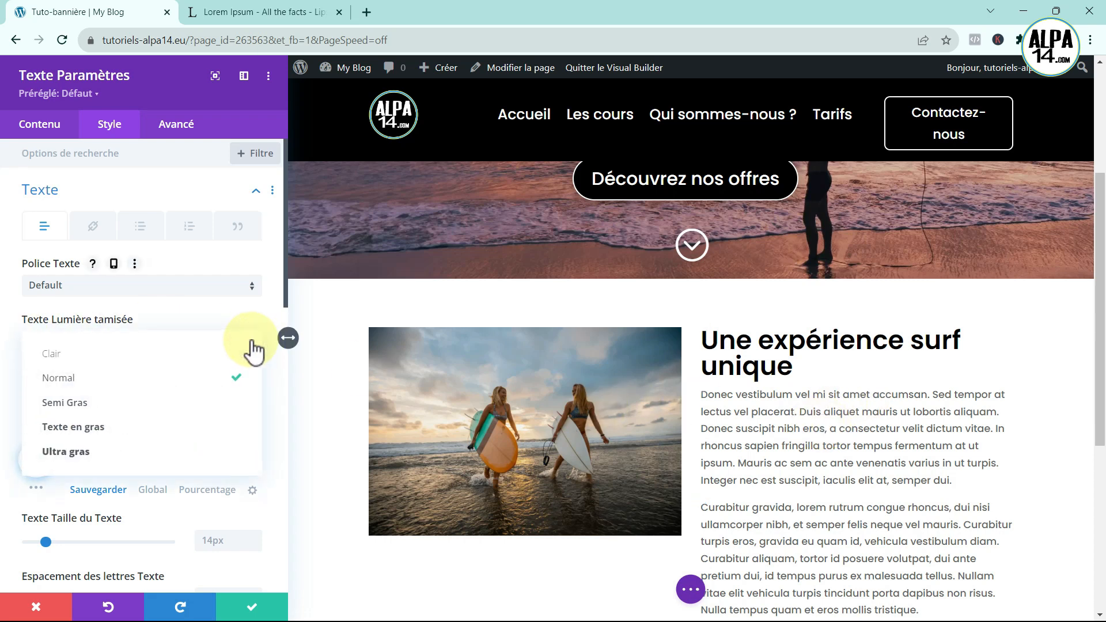
{"action": "left_click", "coordinate": [174, 375]}
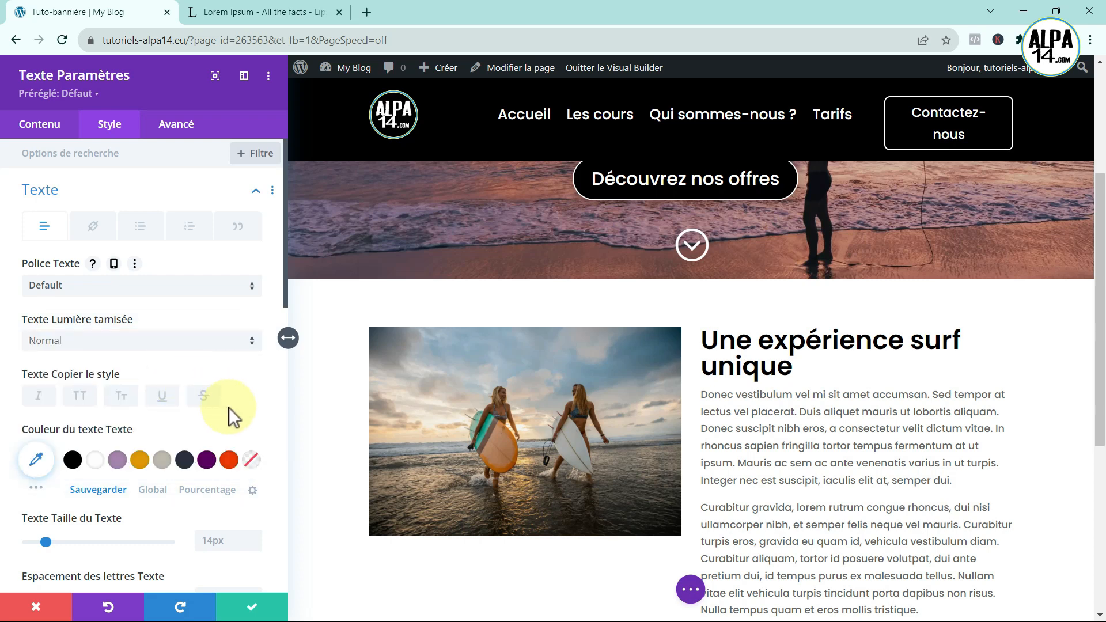
{"action": "left_click", "coordinate": [72, 461]}
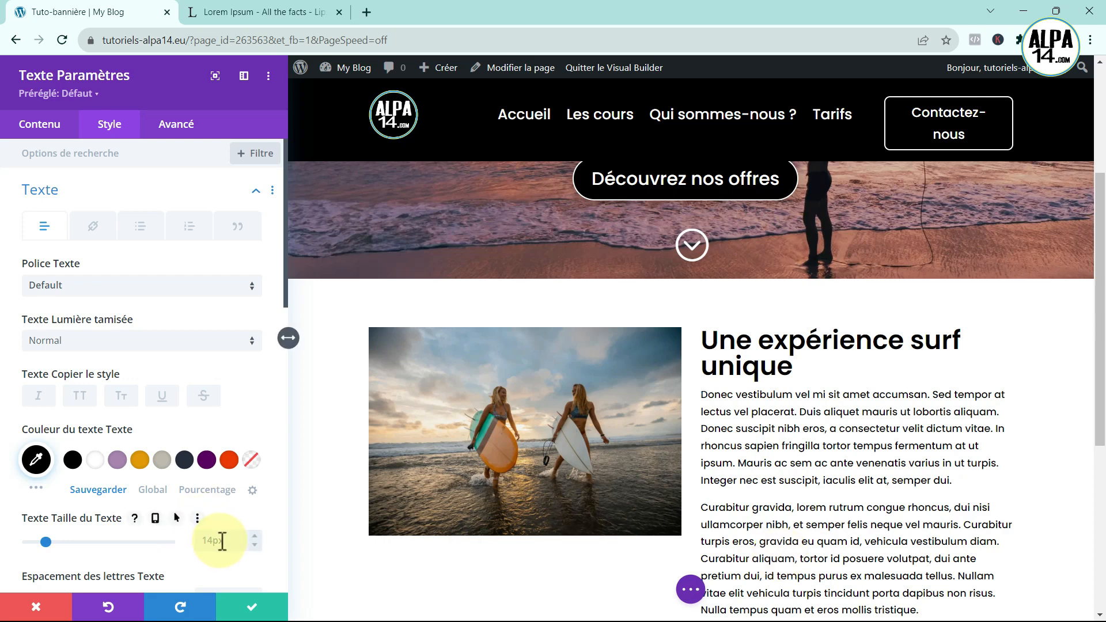
Try text sizes of 15px and 16px on the paragraphs and return them to 14px.
{"action": "left_click", "coordinate": [255, 537]}
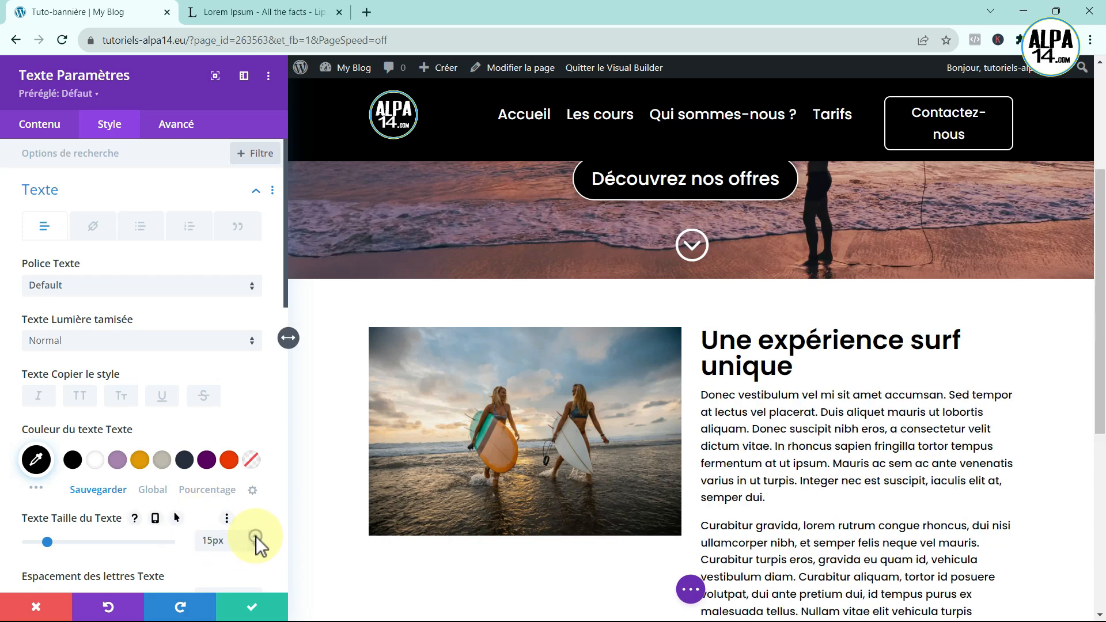
{"action": "left_click", "coordinate": [256, 536]}
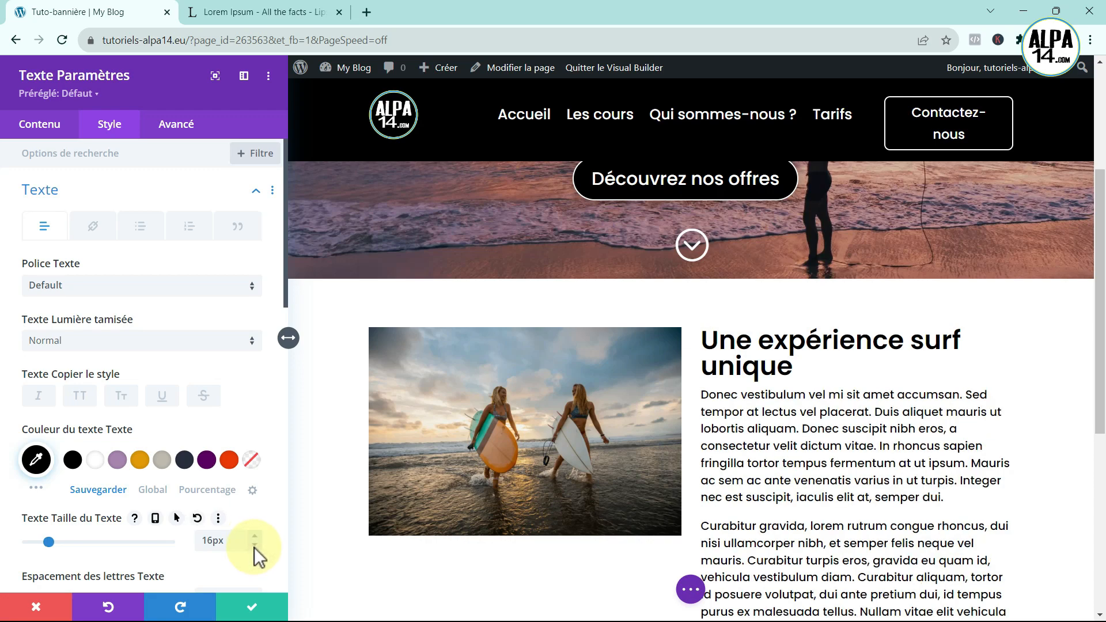
{"action": "left_click", "coordinate": [254, 547]}
{"action": "left_click", "coordinate": [254, 548]}
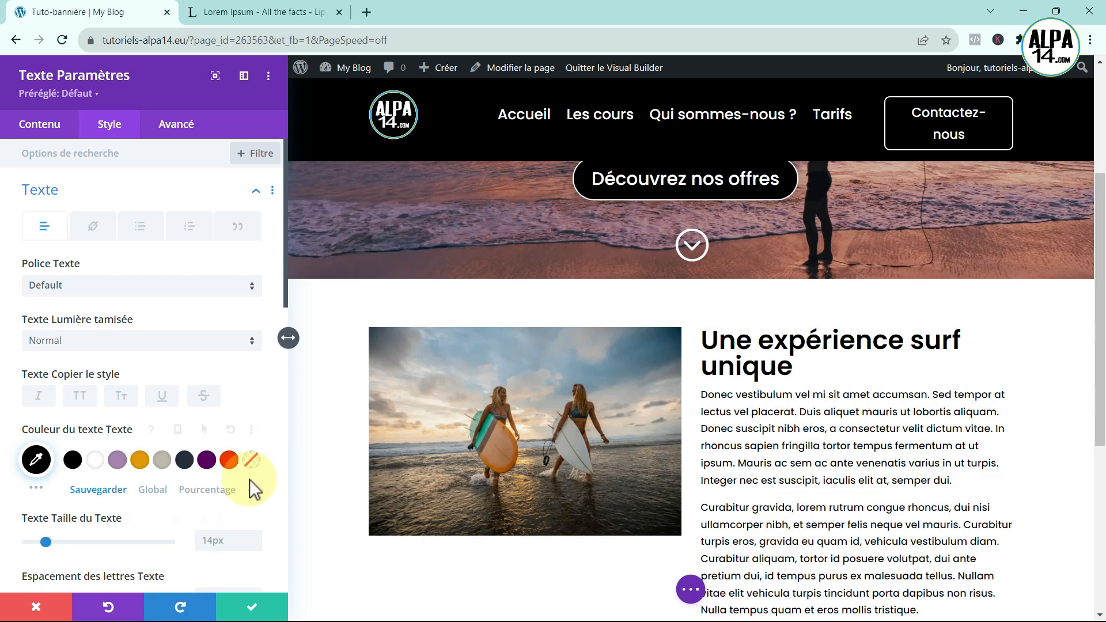
Justify the paragraph text and return to the text module's content options.
{"action": "scroll", "coordinate": [264, 479], "scroll_direction": "down", "scroll_amount": 4}
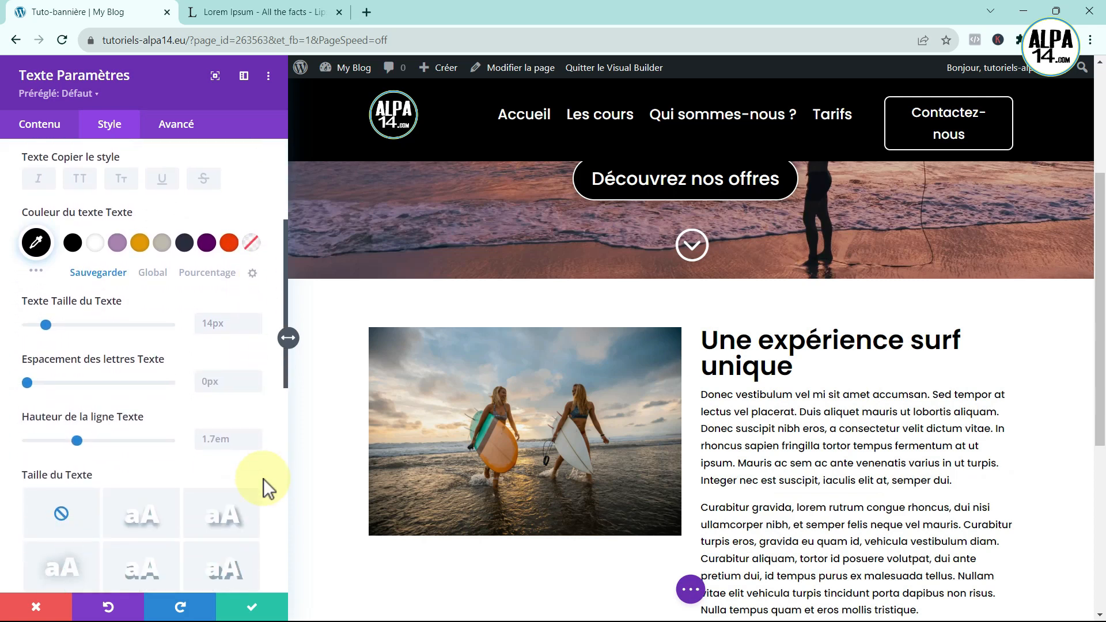
{"action": "scroll", "coordinate": [264, 479], "scroll_direction": "down", "scroll_amount": 1}
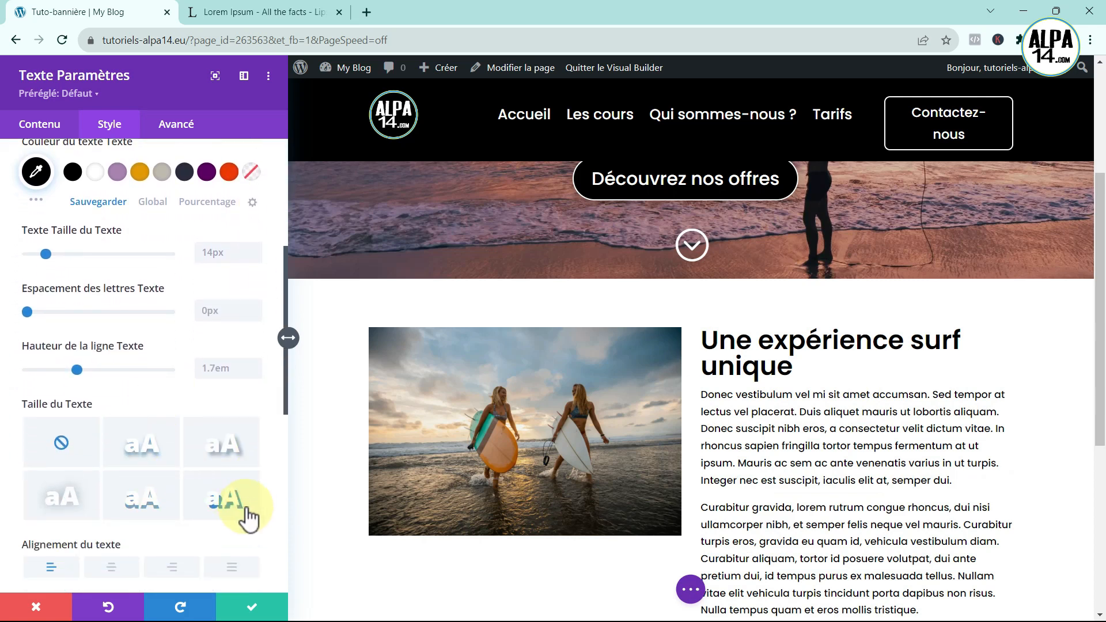
{"action": "scroll", "coordinate": [254, 458], "scroll_direction": "down", "scroll_amount": 1}
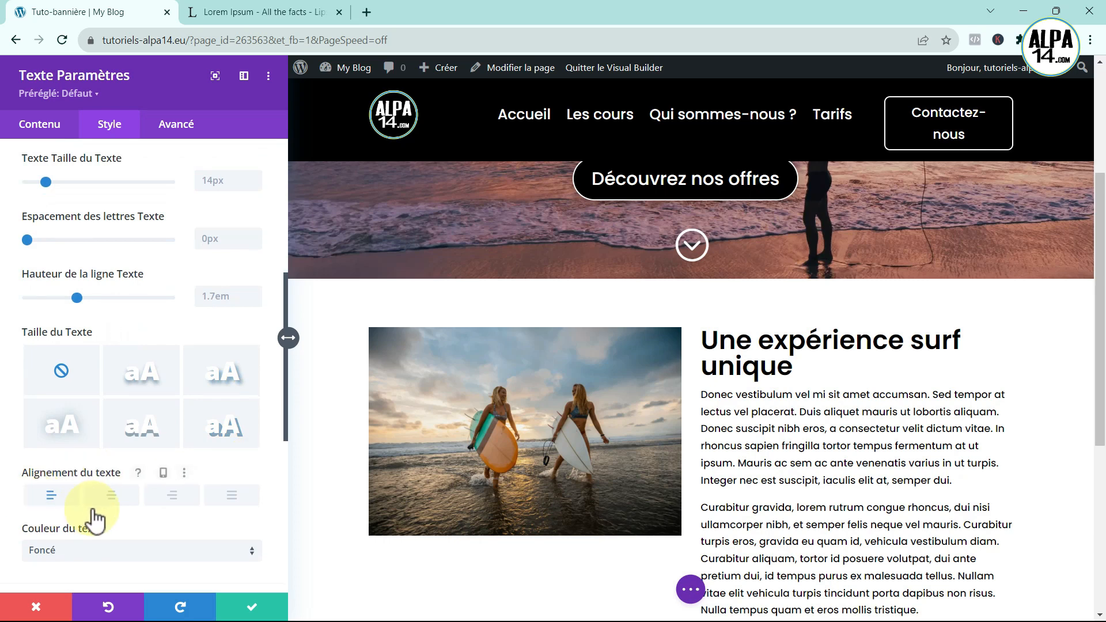
{"action": "left_click", "coordinate": [233, 497]}
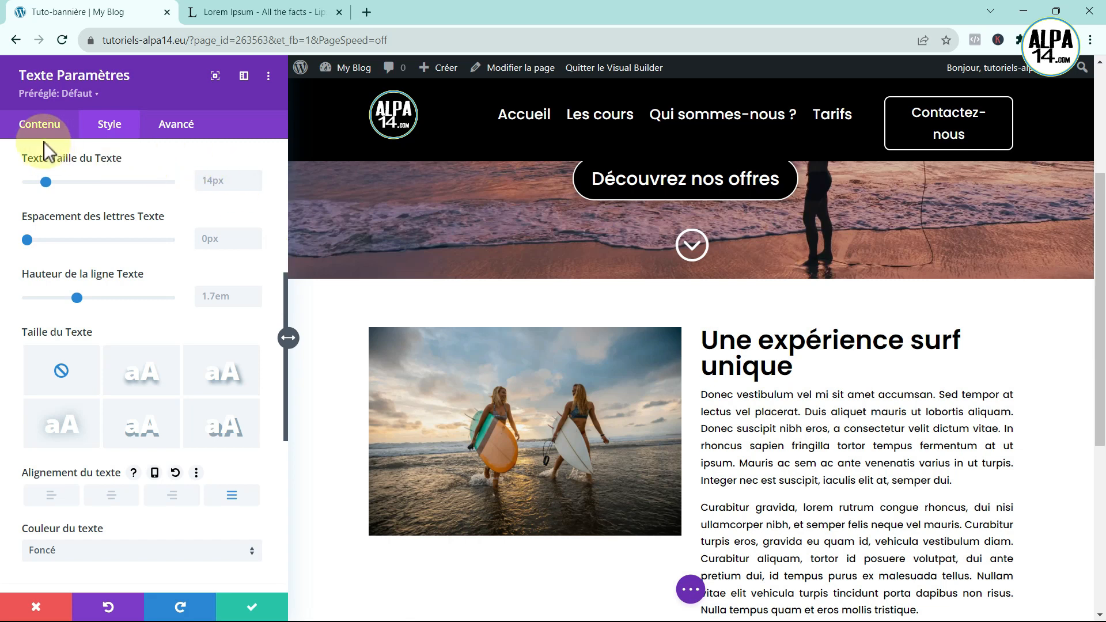
{"action": "left_click", "coordinate": [39, 127]}
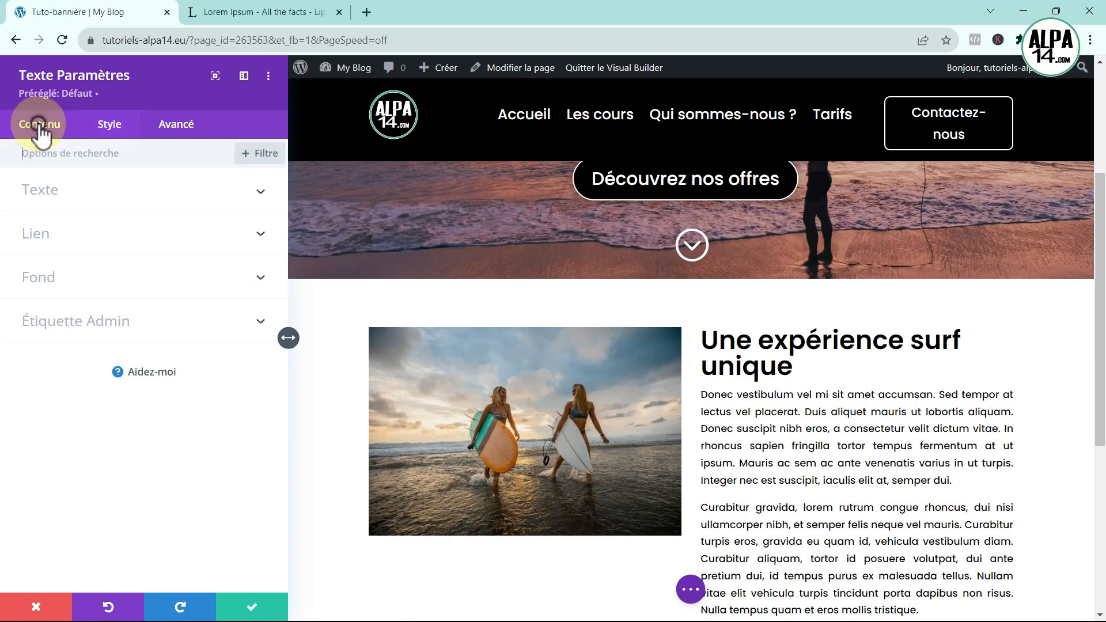
Open the text module's body content for editing at the first paragraph.
{"action": "left_click", "coordinate": [119, 192]}
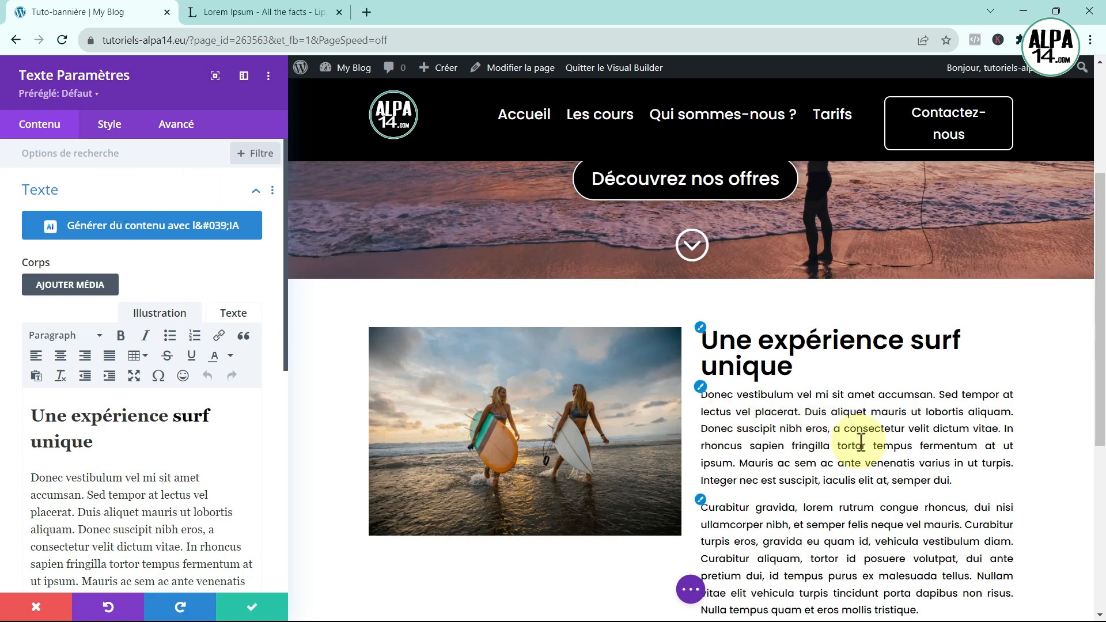
{"action": "scroll", "coordinate": [860, 441], "scroll_direction": "down", "scroll_amount": 1}
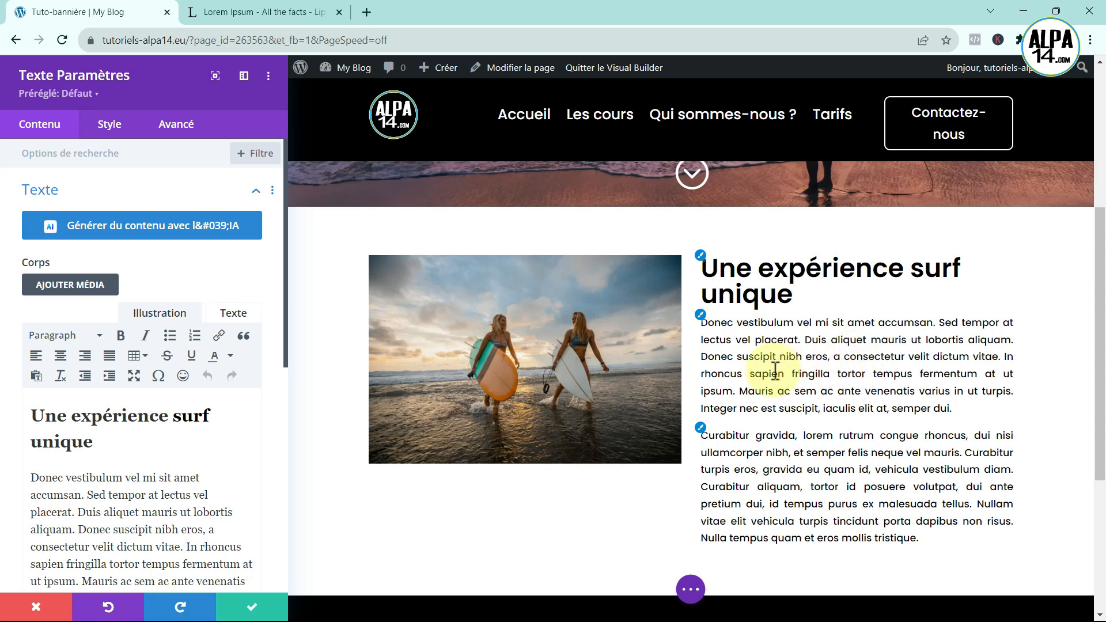
{"action": "left_click", "coordinate": [737, 357]}
{"action": "scroll", "coordinate": [245, 376], "scroll_direction": "down", "scroll_amount": 1}
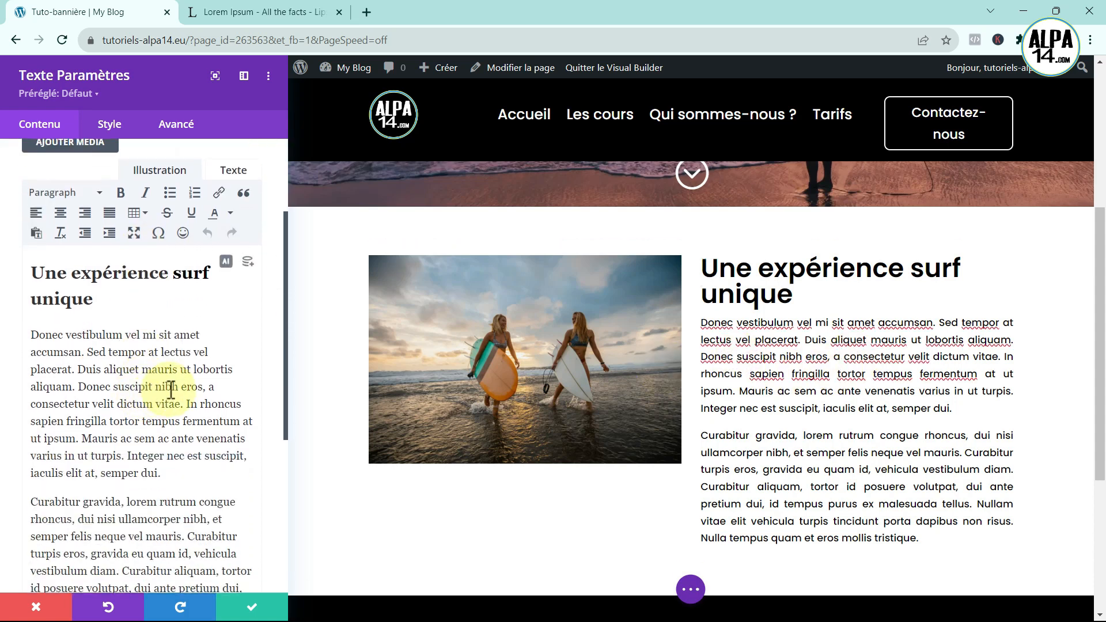
Try left alignment on the first paragraph and undo it.
{"action": "left_click", "coordinate": [108, 474]}
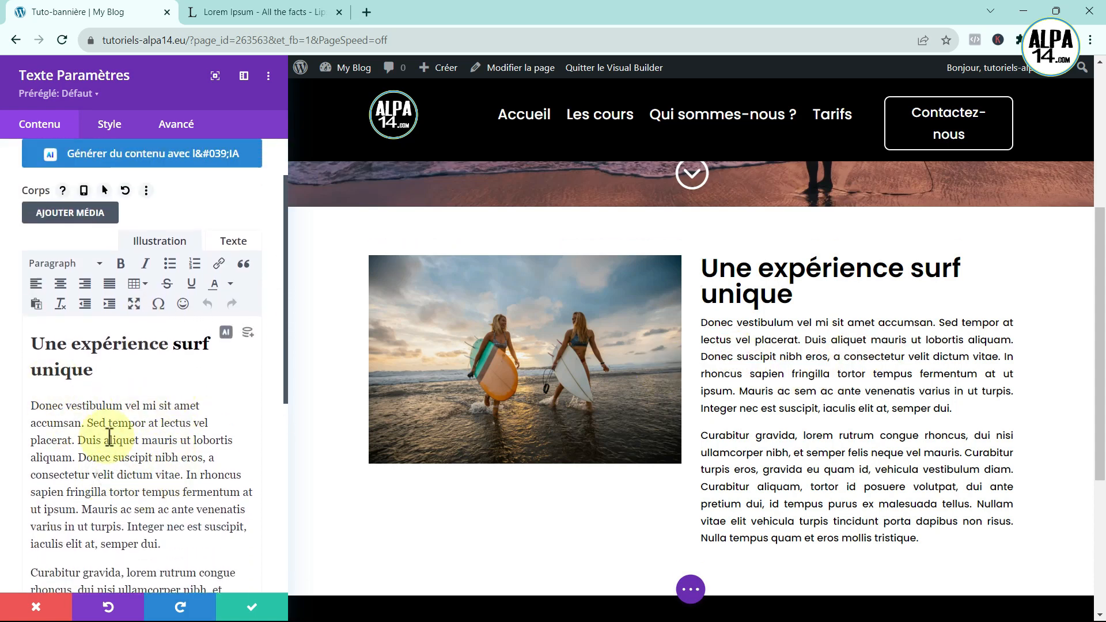
{"action": "left_click", "coordinate": [36, 283]}
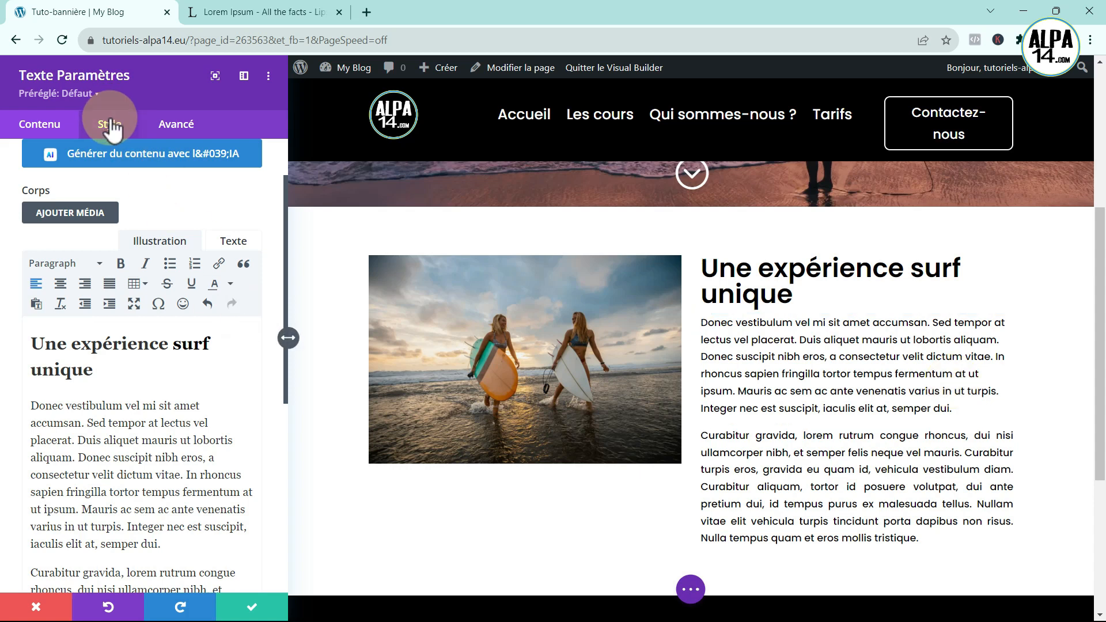
{"action": "left_click", "coordinate": [206, 305]}
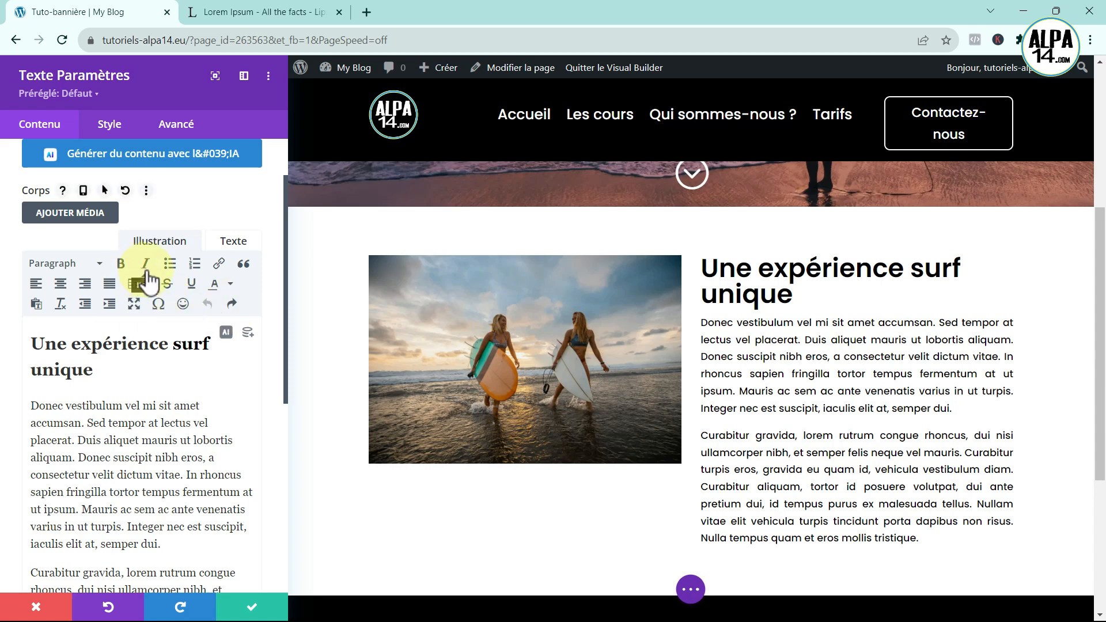
Try bulleted and numbered list formatting on the two paragraphs and undo the lists.
{"action": "left_click", "coordinate": [726, 367]}
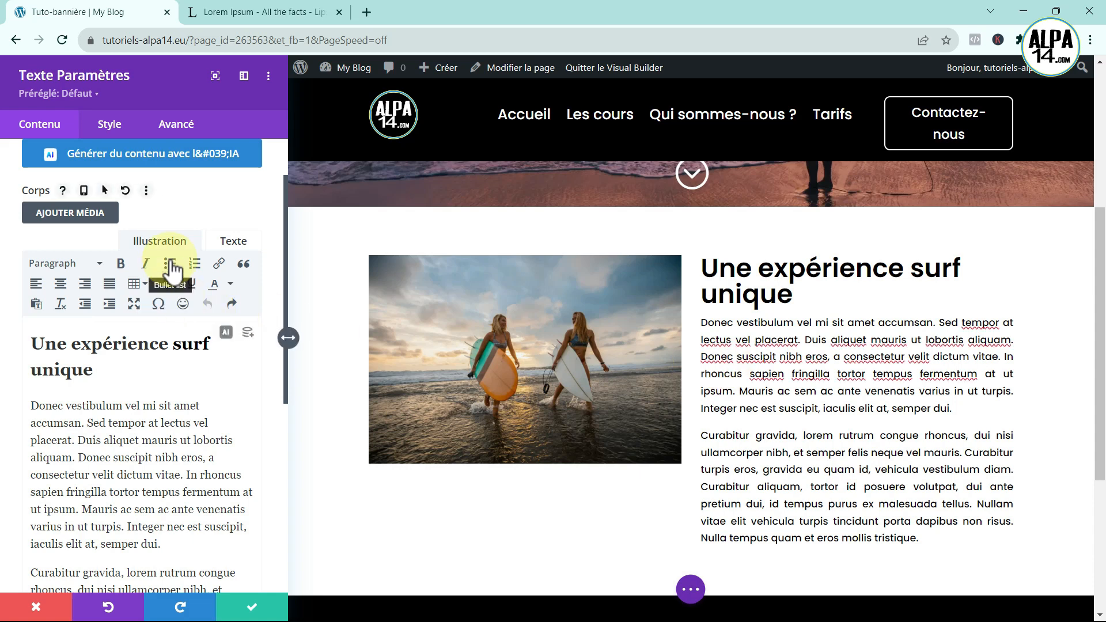
{"action": "left_click", "coordinate": [171, 264]}
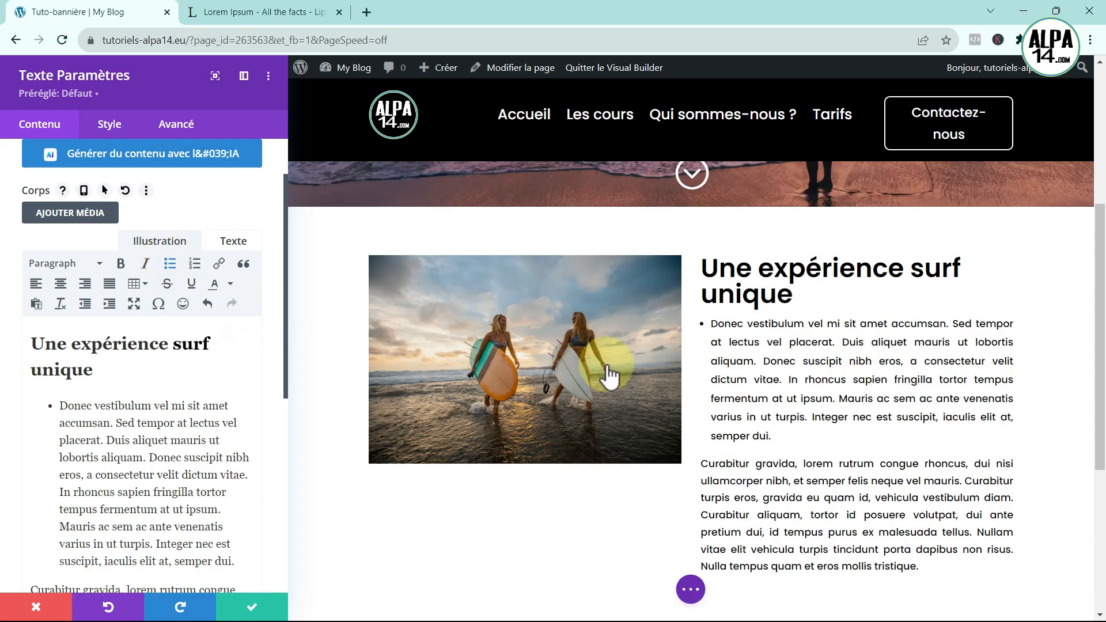
{"action": "left_click", "coordinate": [194, 263]}
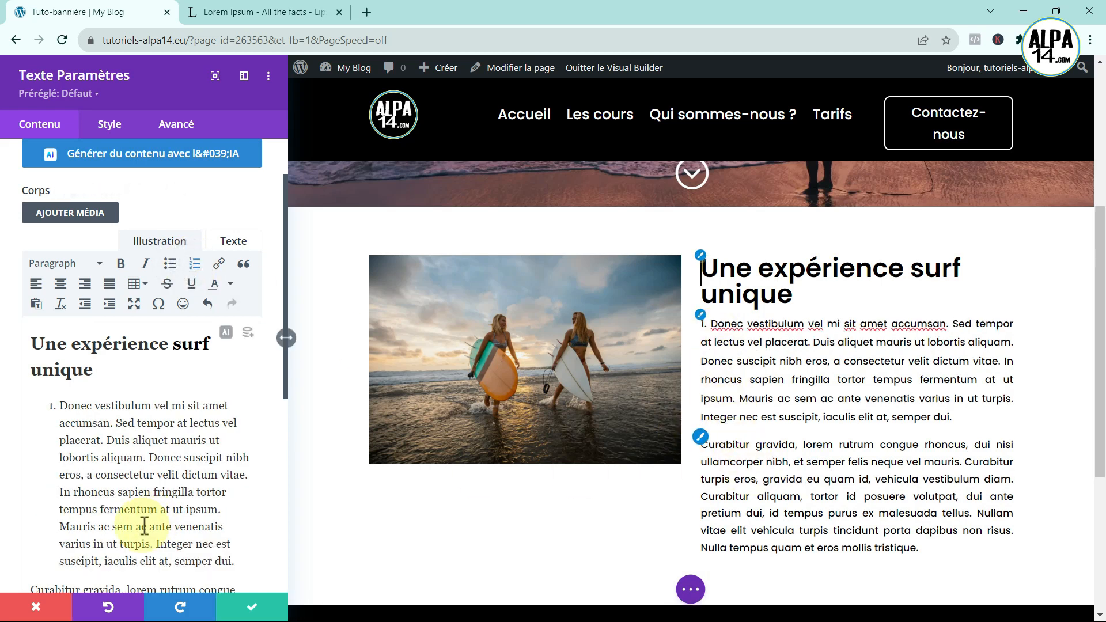
{"action": "scroll", "coordinate": [115, 518], "scroll_direction": "down", "scroll_amount": 1}
{"action": "left_click", "coordinate": [127, 544]}
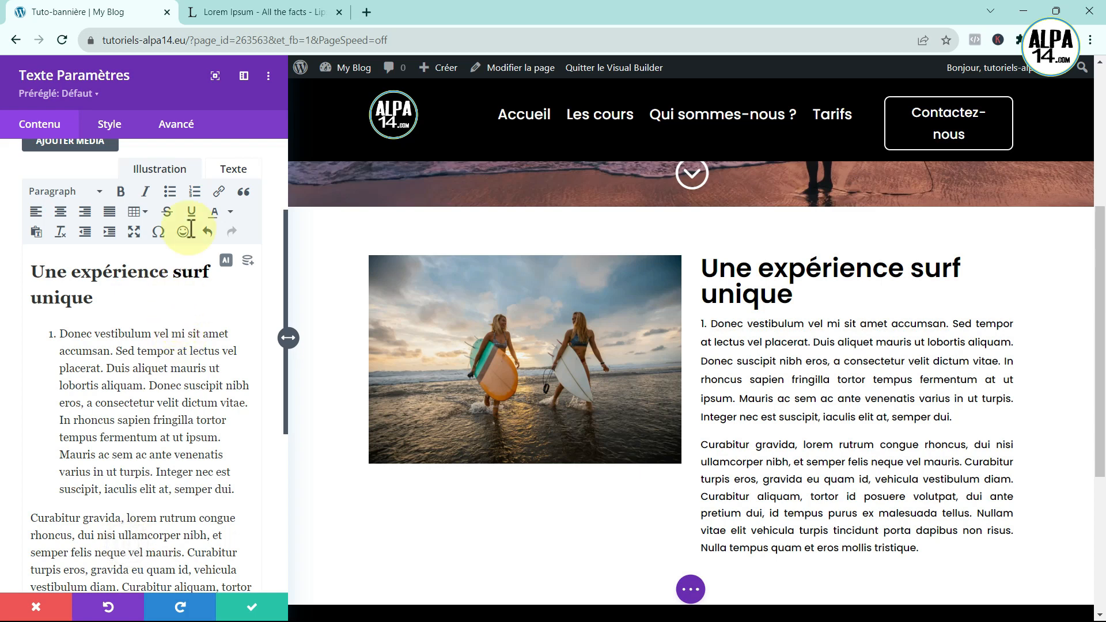
{"action": "left_click", "coordinate": [194, 191]}
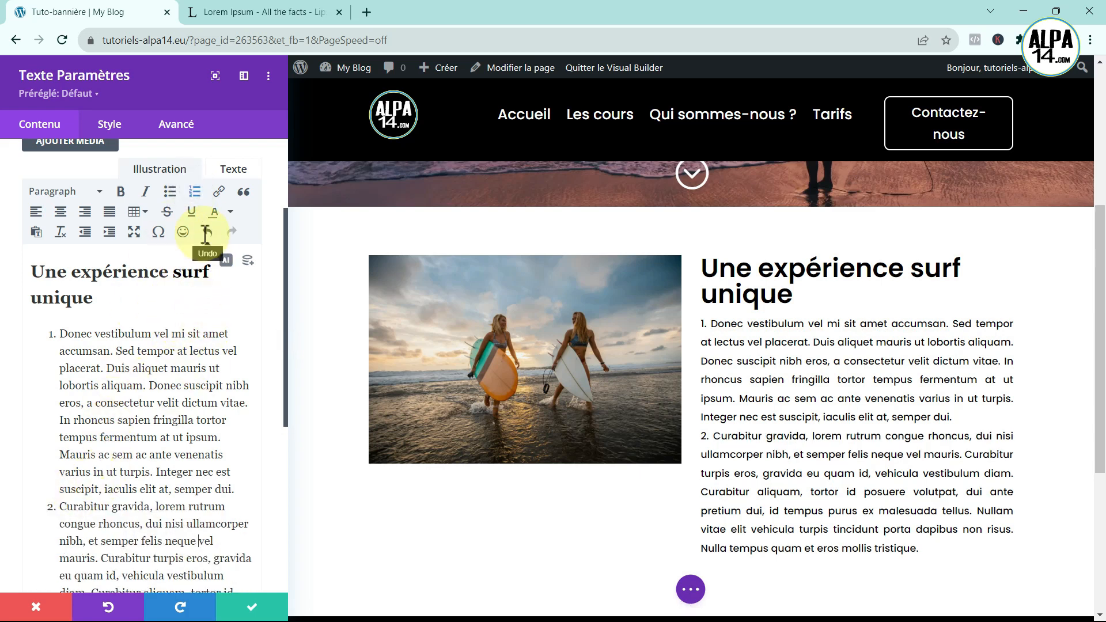
{"action": "left_click", "coordinate": [206, 232]}
{"action": "left_click", "coordinate": [205, 232]}
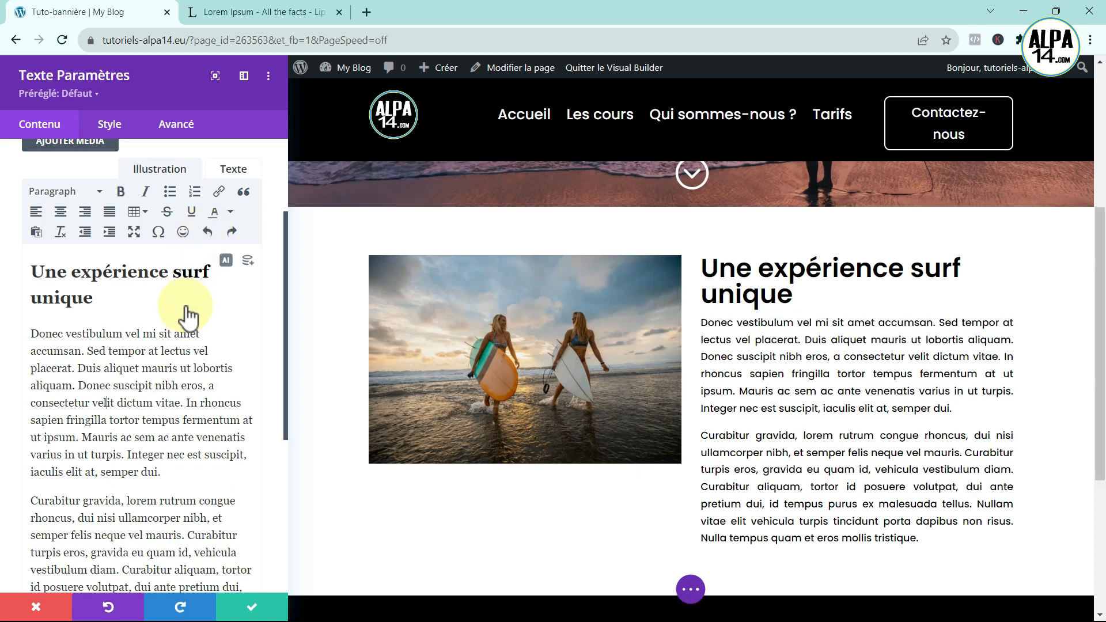
Select the phrase "Mauris ac sem ac ante" in the page preview to view its inline formatting options.
{"action": "scroll", "coordinate": [180, 319], "scroll_direction": "up", "scroll_amount": 2}
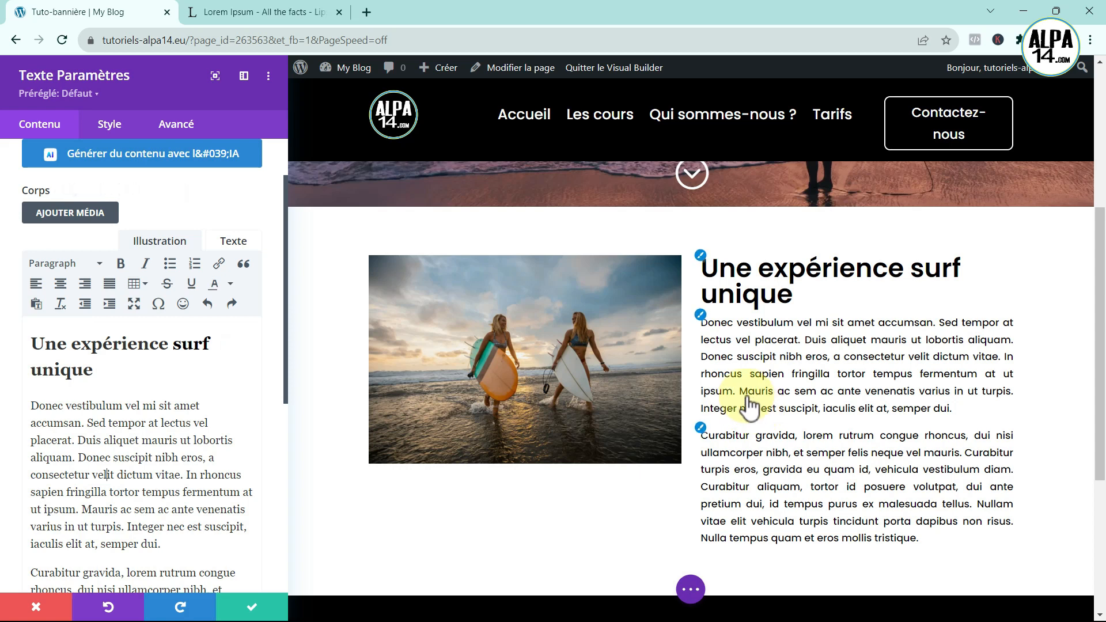
{"action": "left_click_drag", "start_coordinate": [741, 391], "coordinate": [863, 397]}
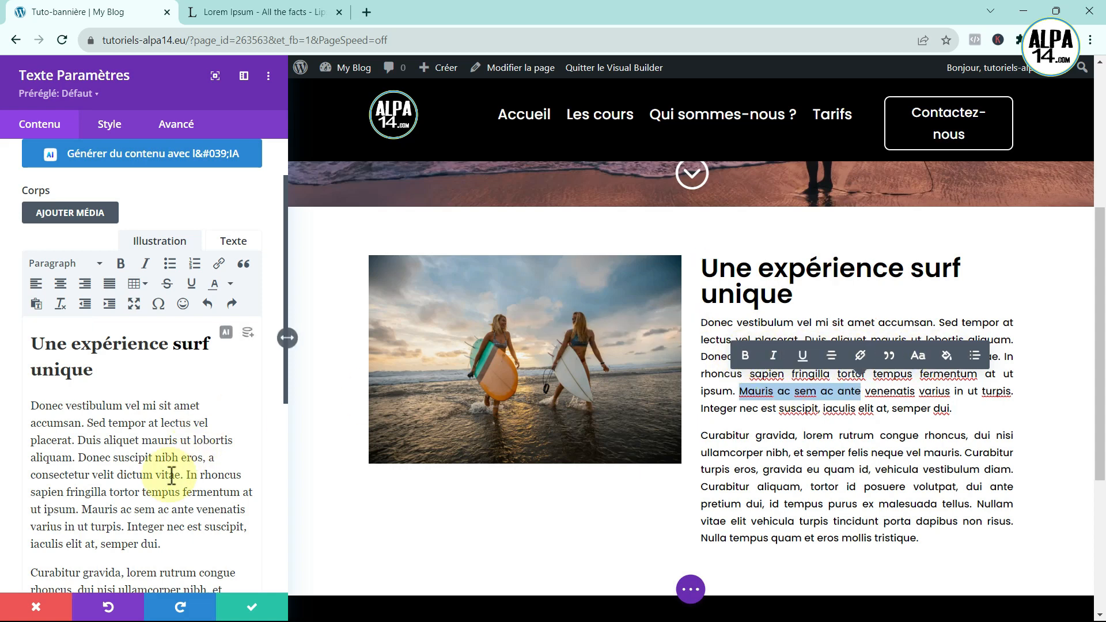
{"action": "left_click", "coordinate": [247, 424]}
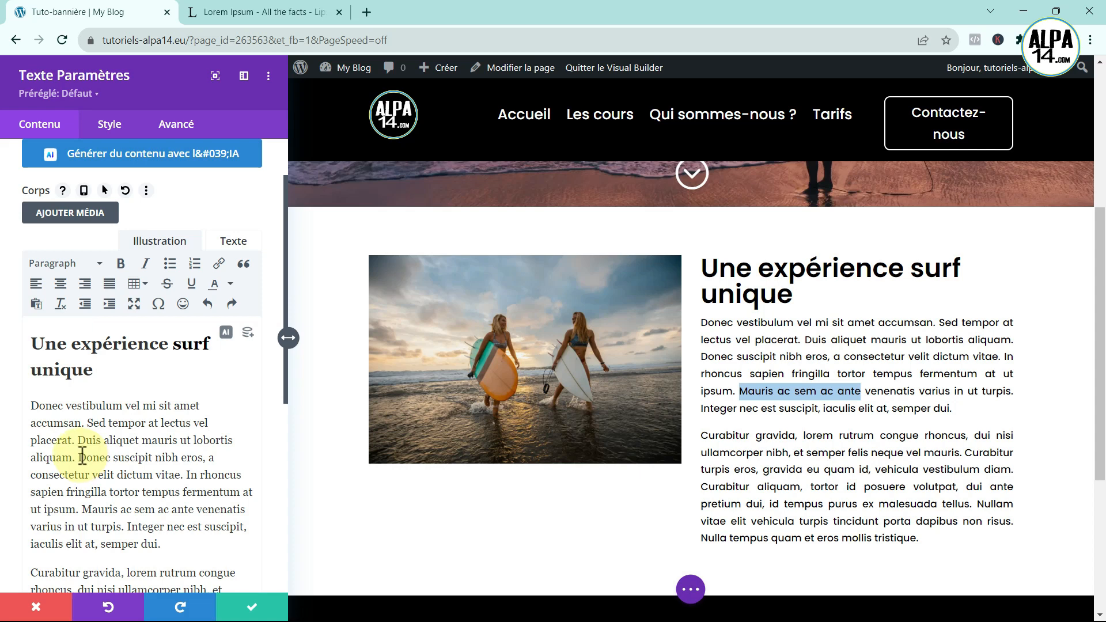
Link the phrase "Donec suscipit nibh eros" in the first paragraph to the URL # with New window as target.
{"action": "left_click_drag", "start_coordinate": [81, 457], "coordinate": [204, 461]}
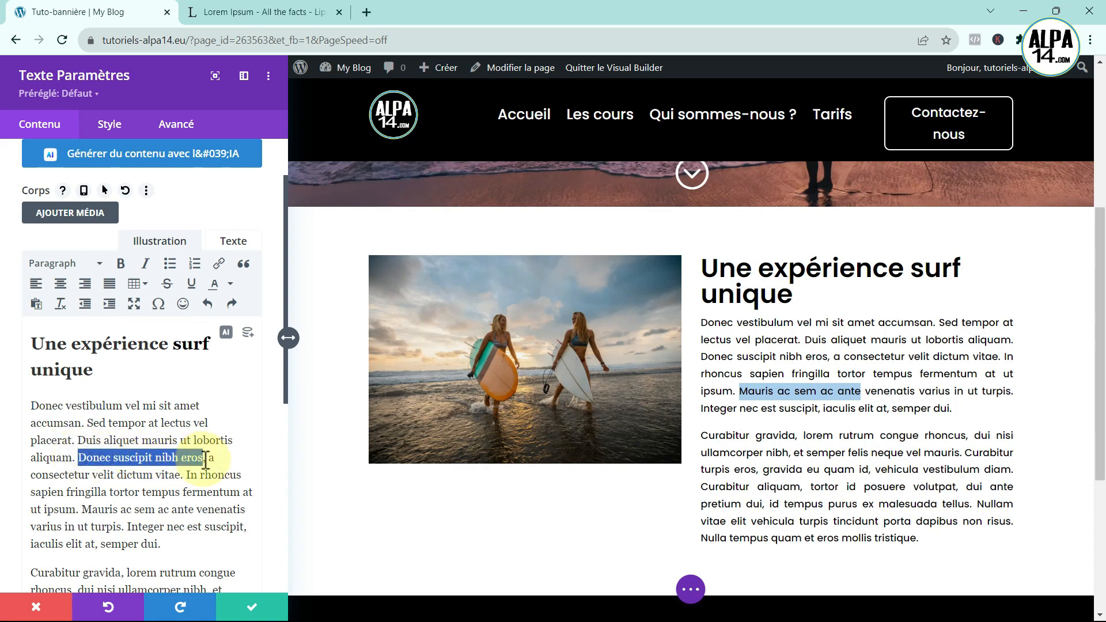
{"action": "left_click", "coordinate": [219, 264]}
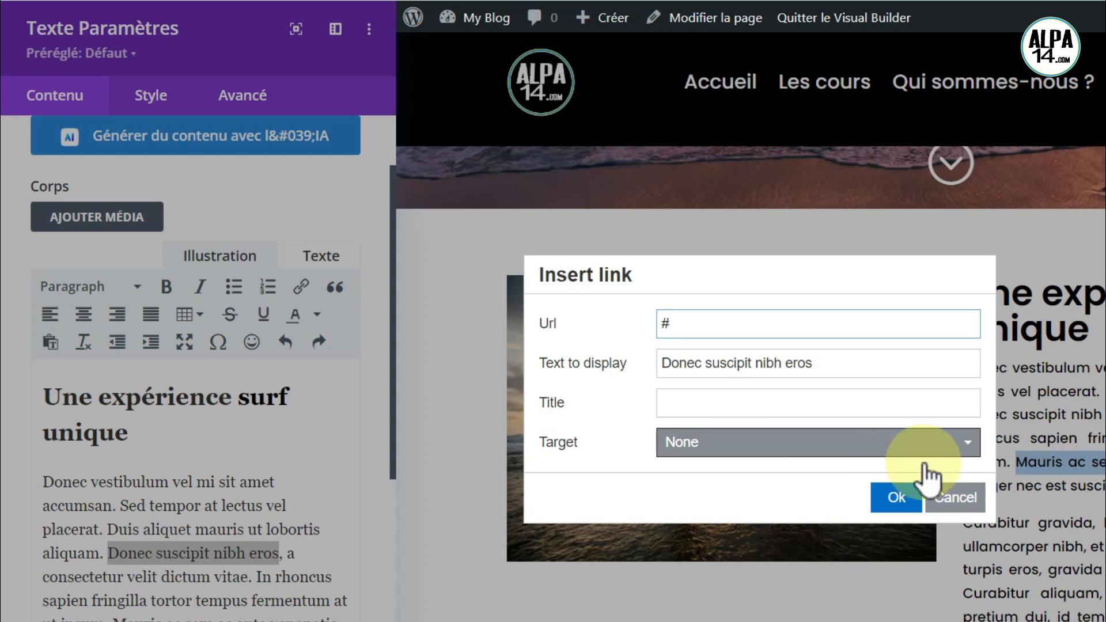
{"action": "left_click", "coordinate": [968, 449]}
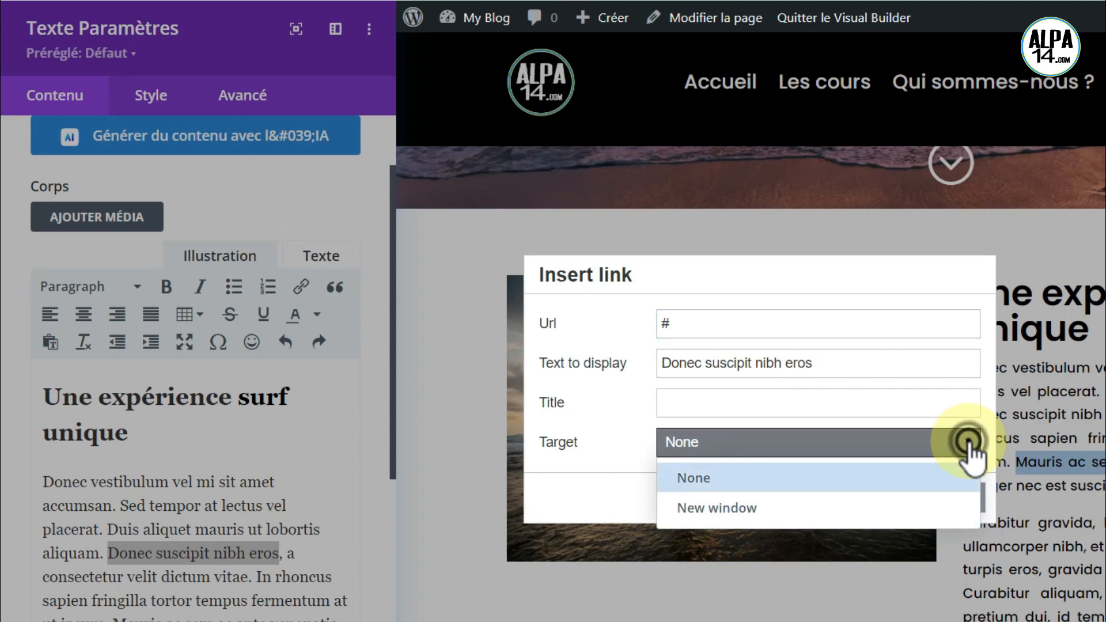
{"action": "left_click", "coordinate": [769, 512]}
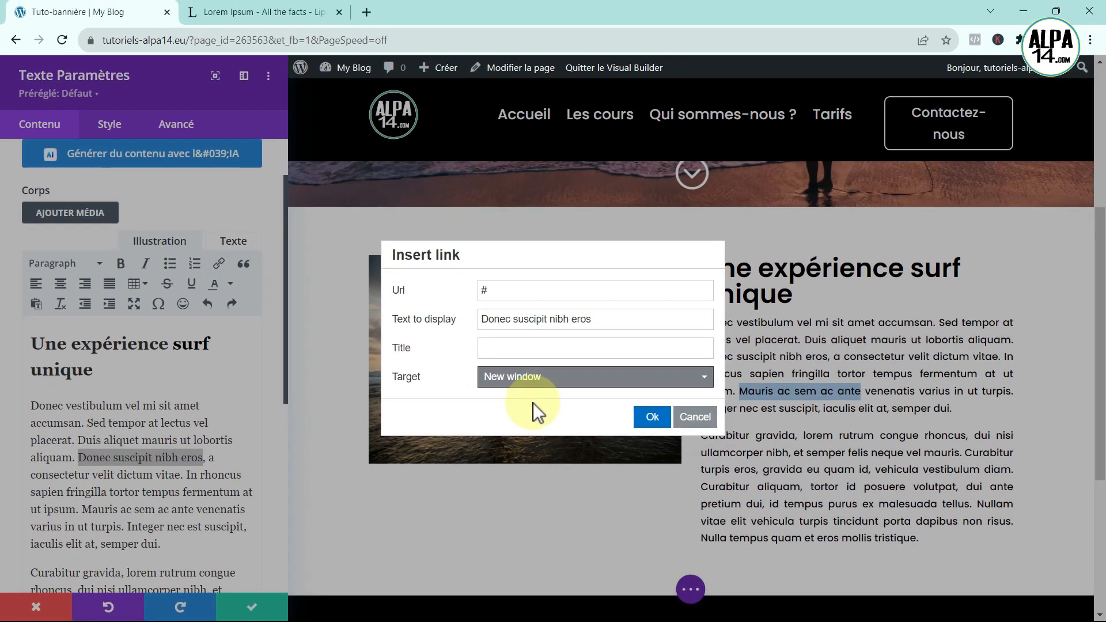
{"action": "left_click", "coordinate": [652, 417]}
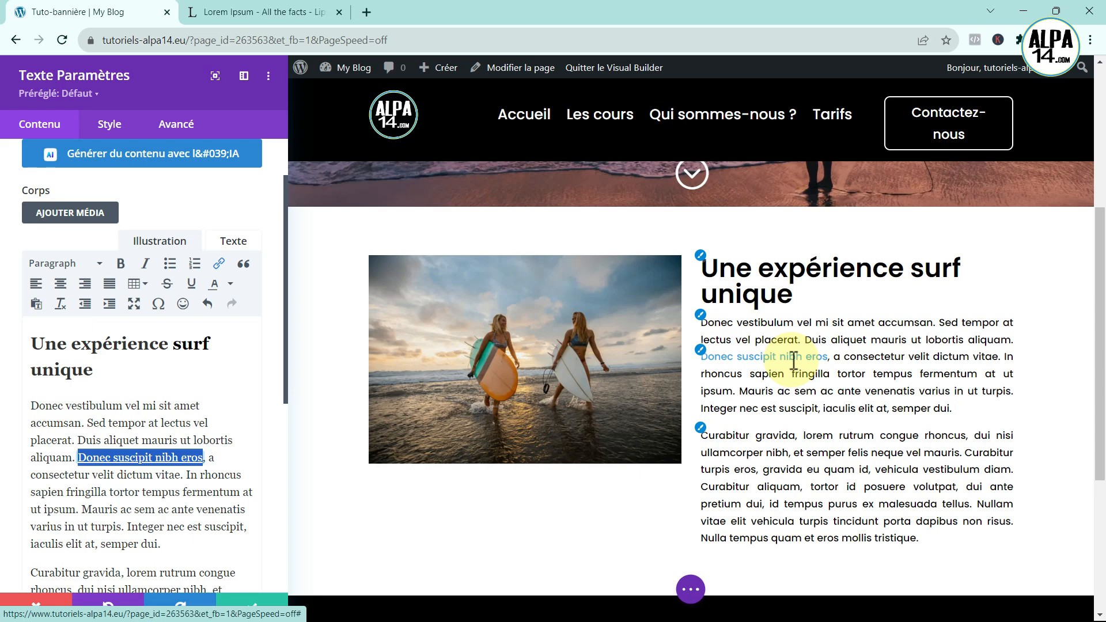
Open the link's text style options and set the link text colour to the palette's orange.
{"action": "left_click", "coordinate": [701, 350]}
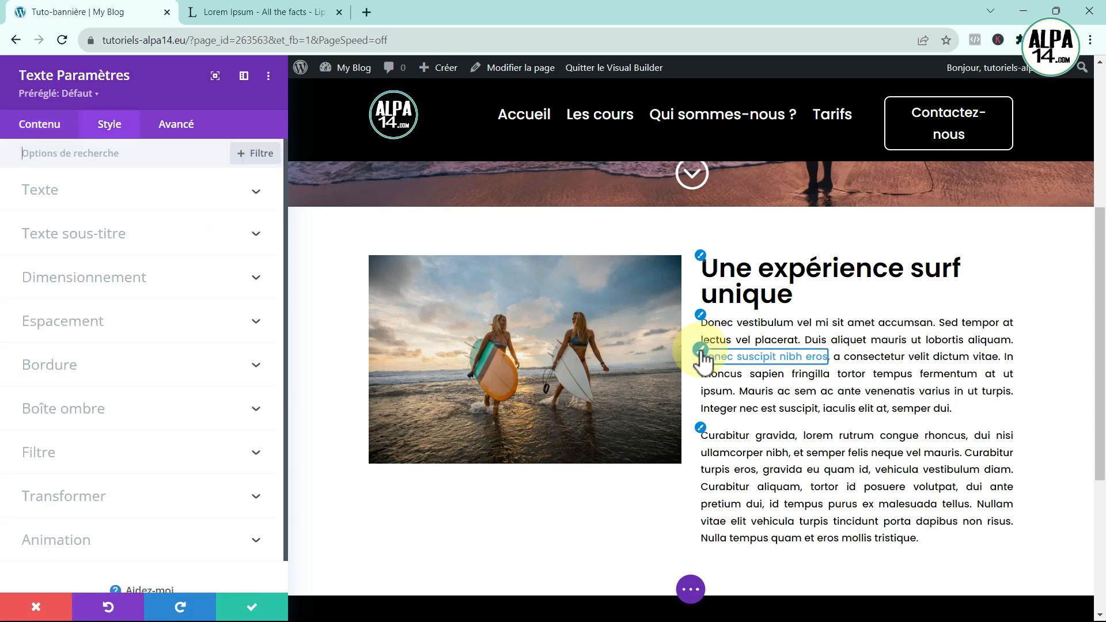
{"action": "left_click", "coordinate": [148, 192]}
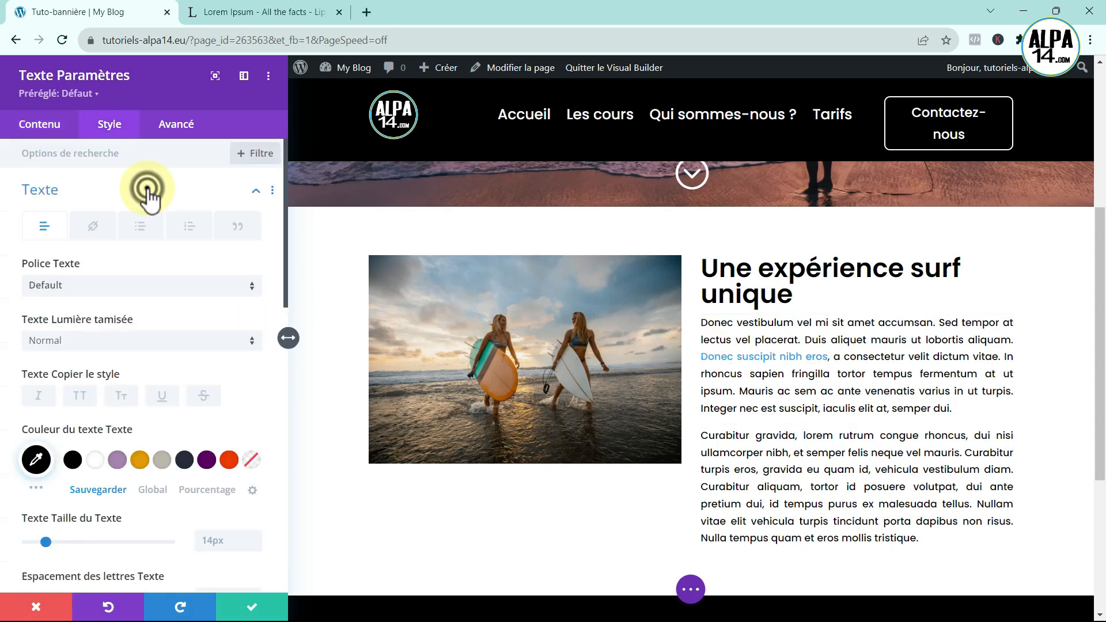
{"action": "left_click", "coordinate": [96, 230]}
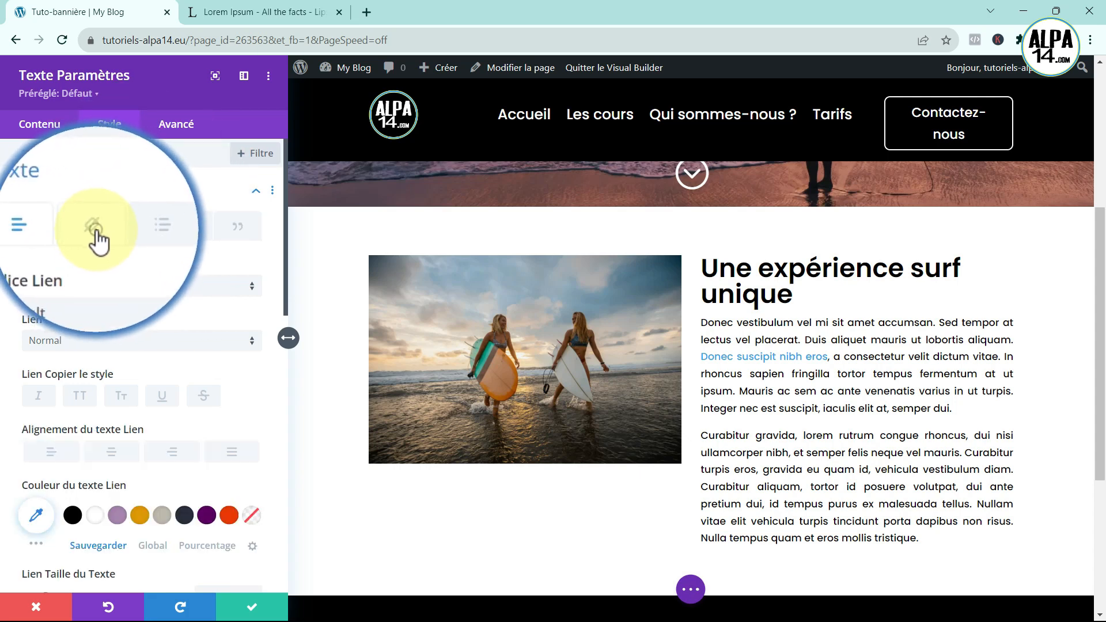
{"action": "scroll", "coordinate": [103, 419], "scroll_direction": "down", "scroll_amount": 1}
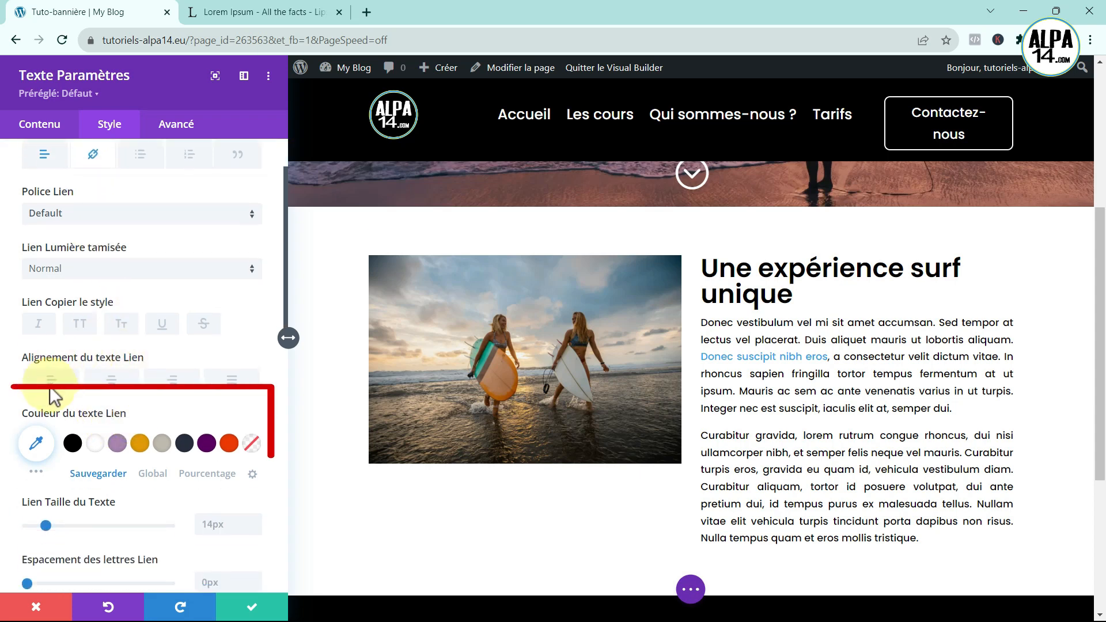
{"action": "left_click", "coordinate": [140, 445]}
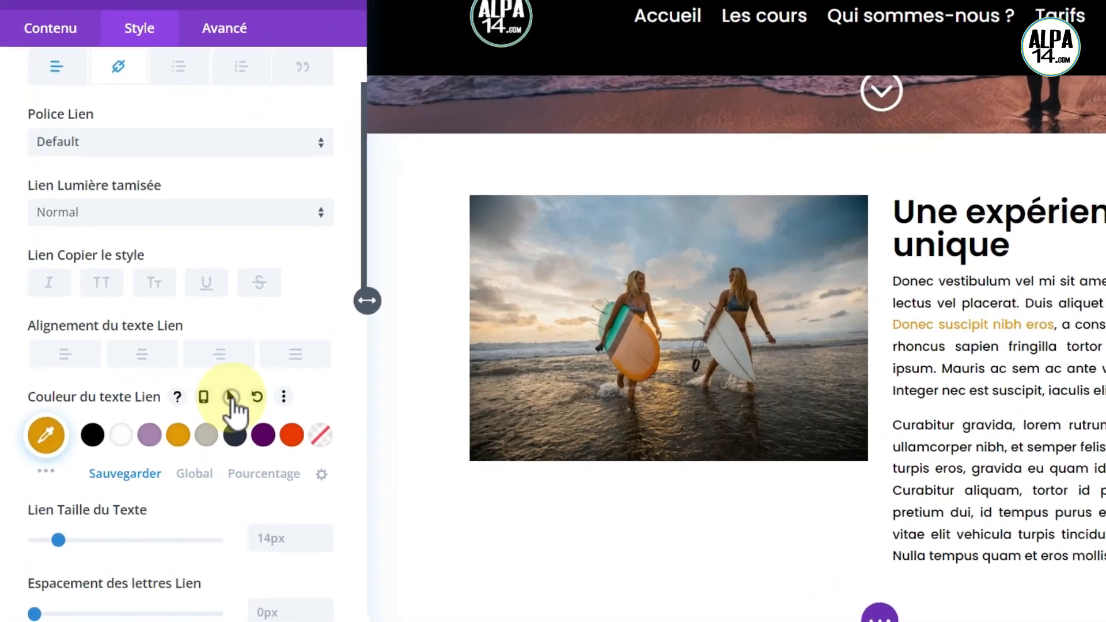
Set the link's hover text colour to the mauve #a684b2 and save the text module's settings.
{"action": "left_click", "coordinate": [208, 404]}
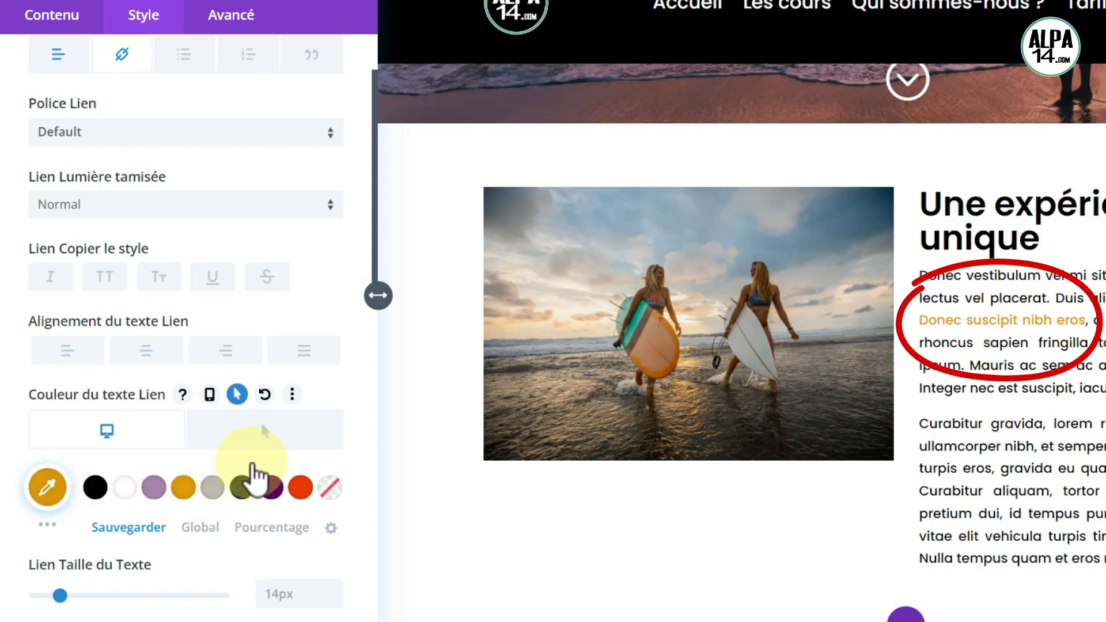
{"action": "left_click", "coordinate": [273, 442]}
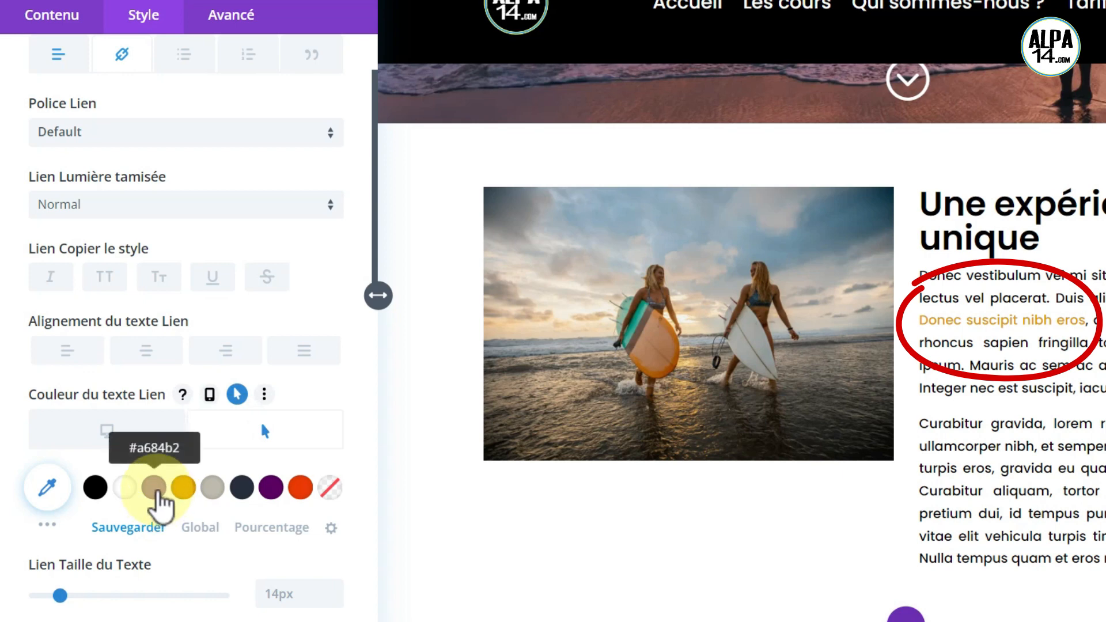
{"action": "left_click", "coordinate": [155, 490]}
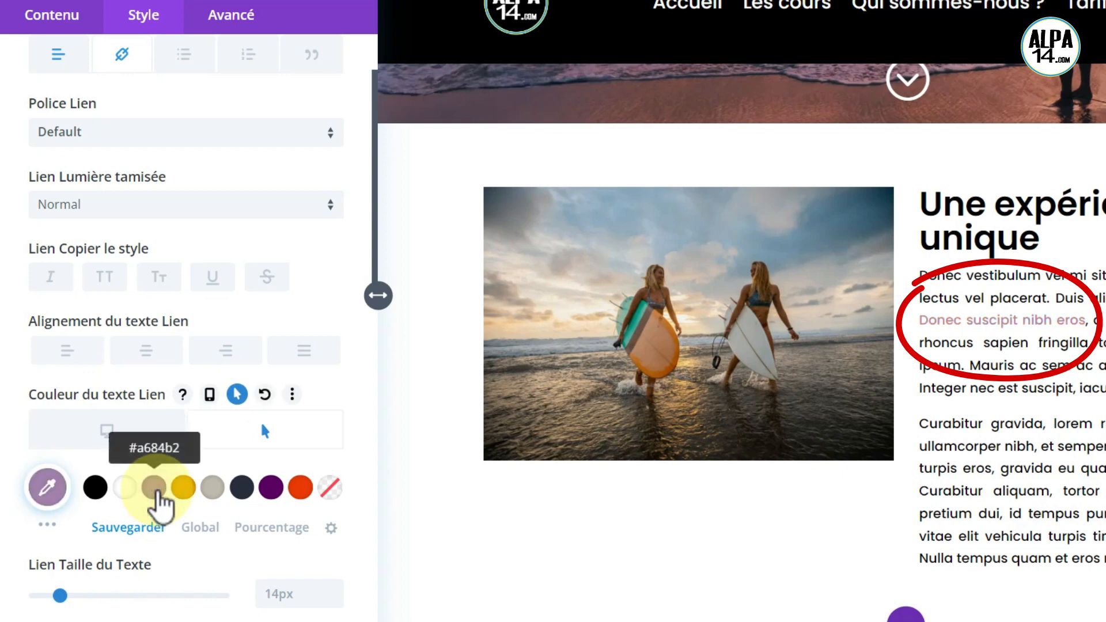
{"action": "left_click", "coordinate": [104, 432]}
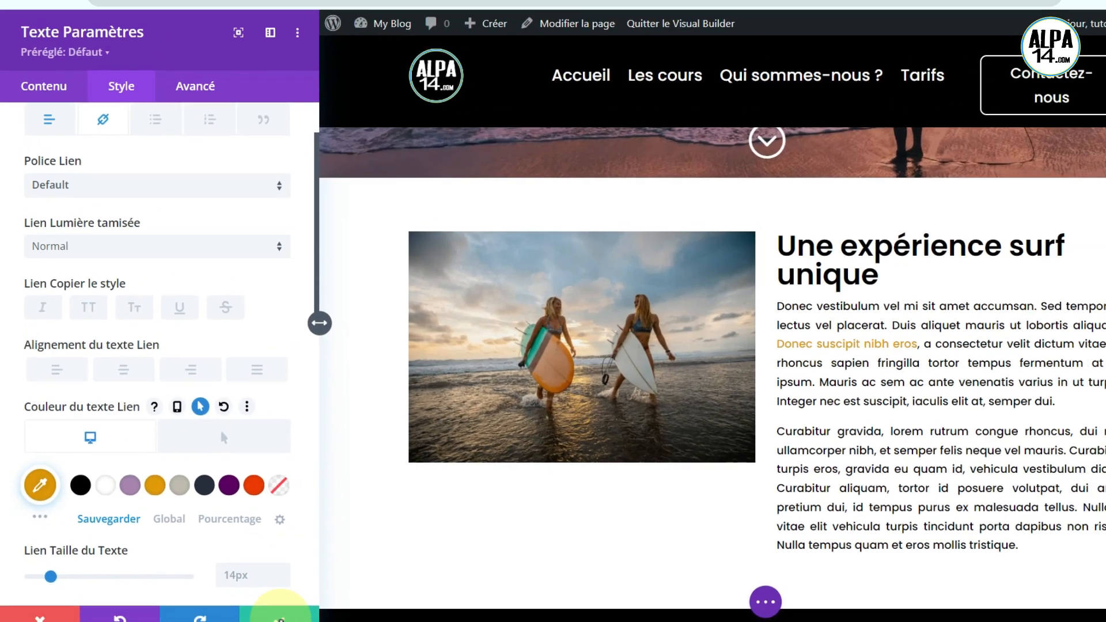
{"action": "left_click", "coordinate": [280, 616]}
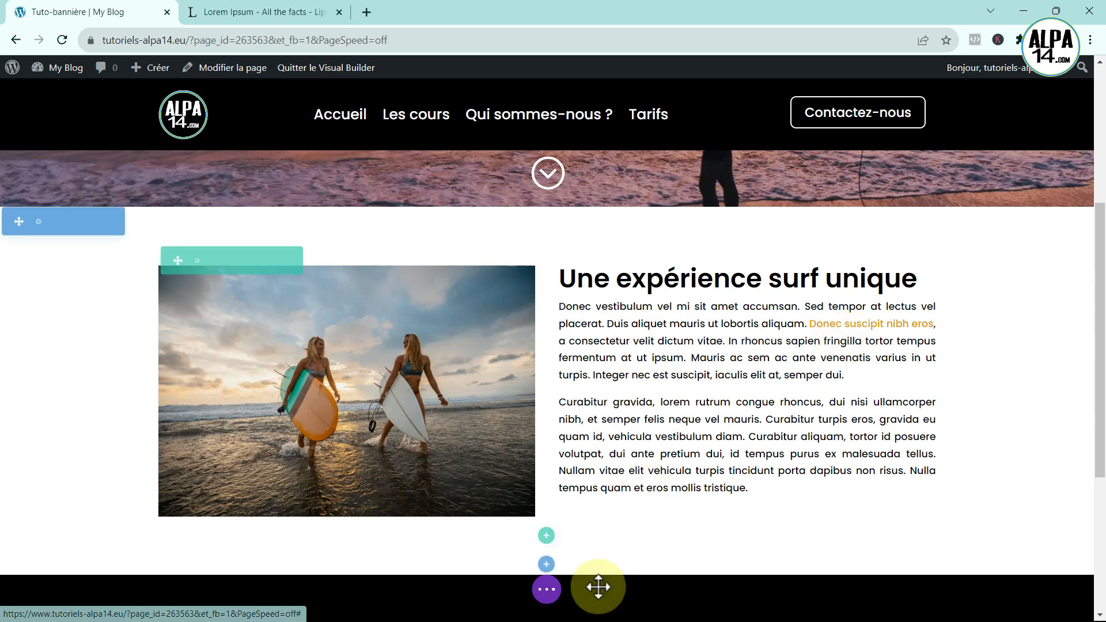
Save the page as a draft and exit the Visual Builder to check the link's hover colour.
{"action": "left_click", "coordinate": [546, 588]}
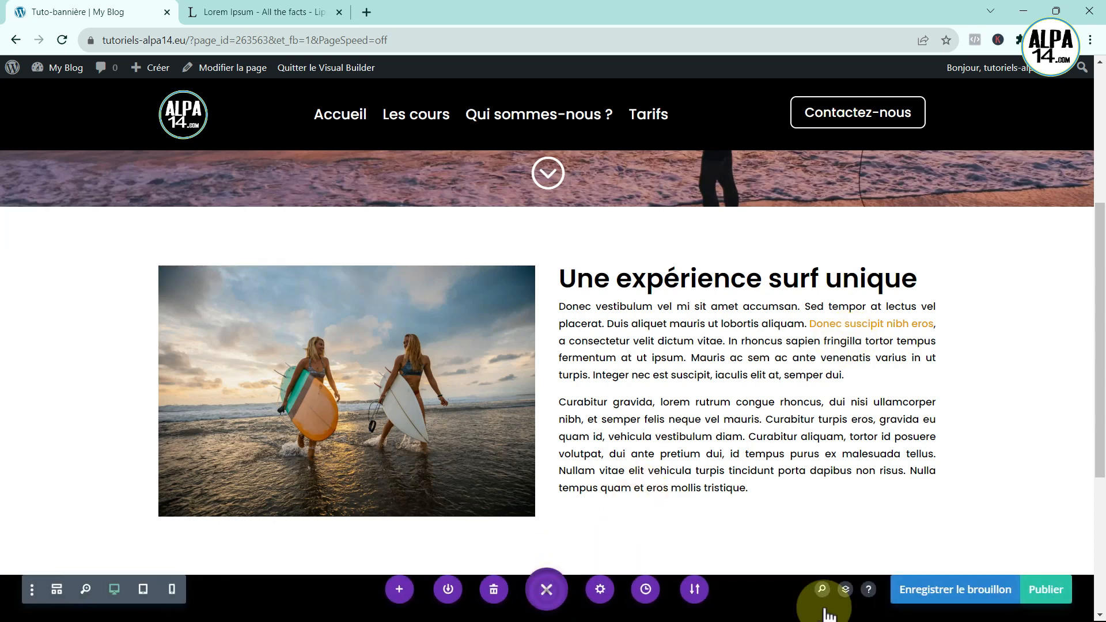
{"action": "left_click", "coordinate": [964, 599]}
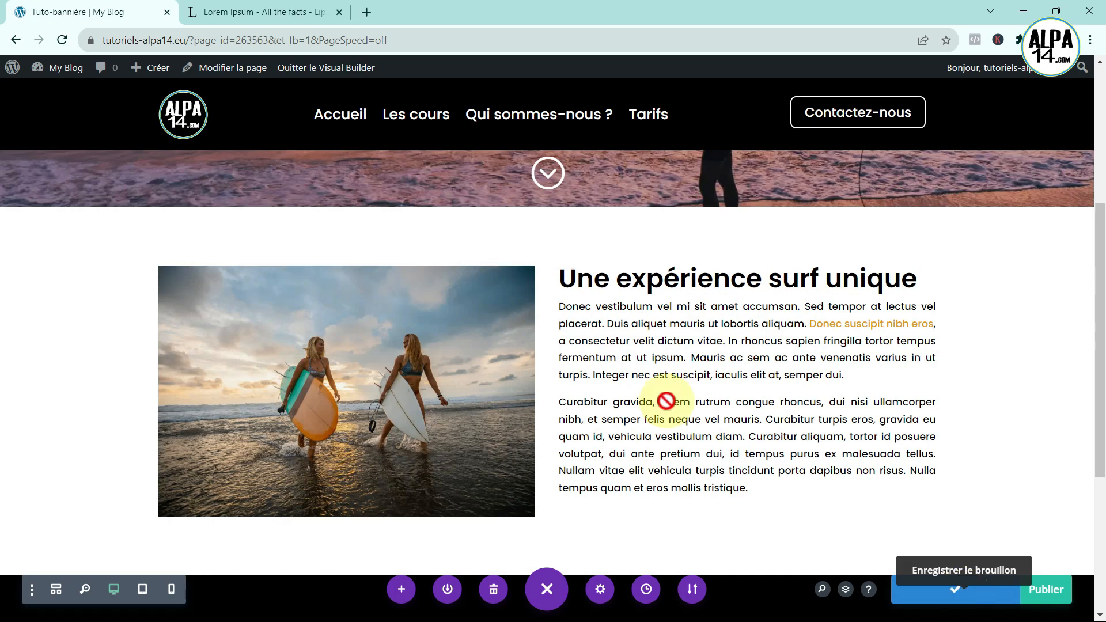
{"action": "left_click", "coordinate": [323, 70]}
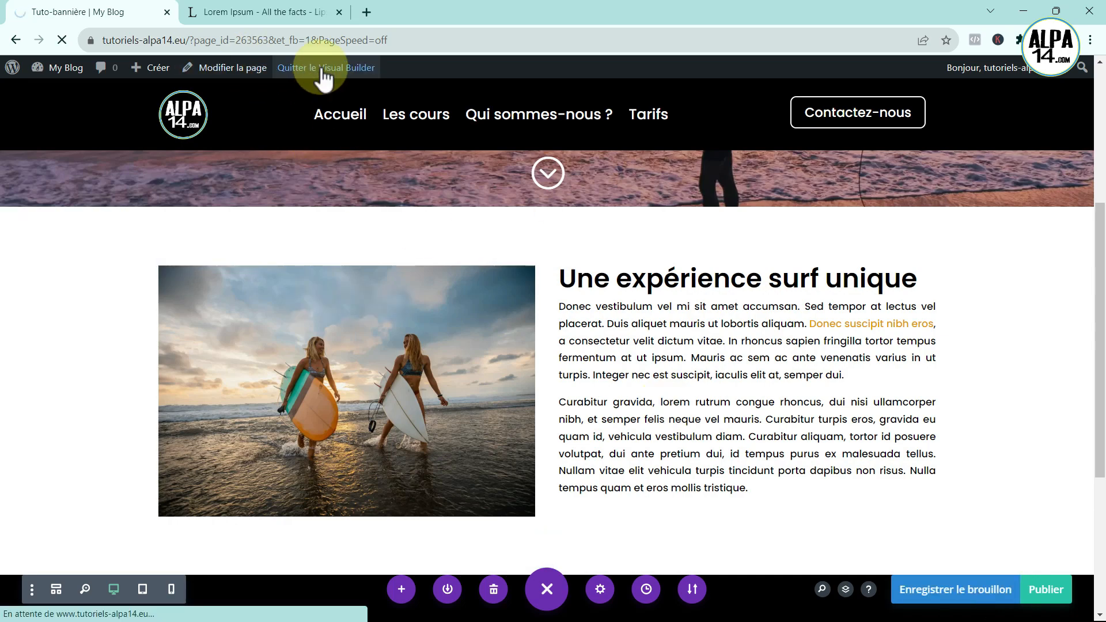
{"action": "scroll", "coordinate": [496, 341], "scroll_direction": "down", "scroll_amount": 5}
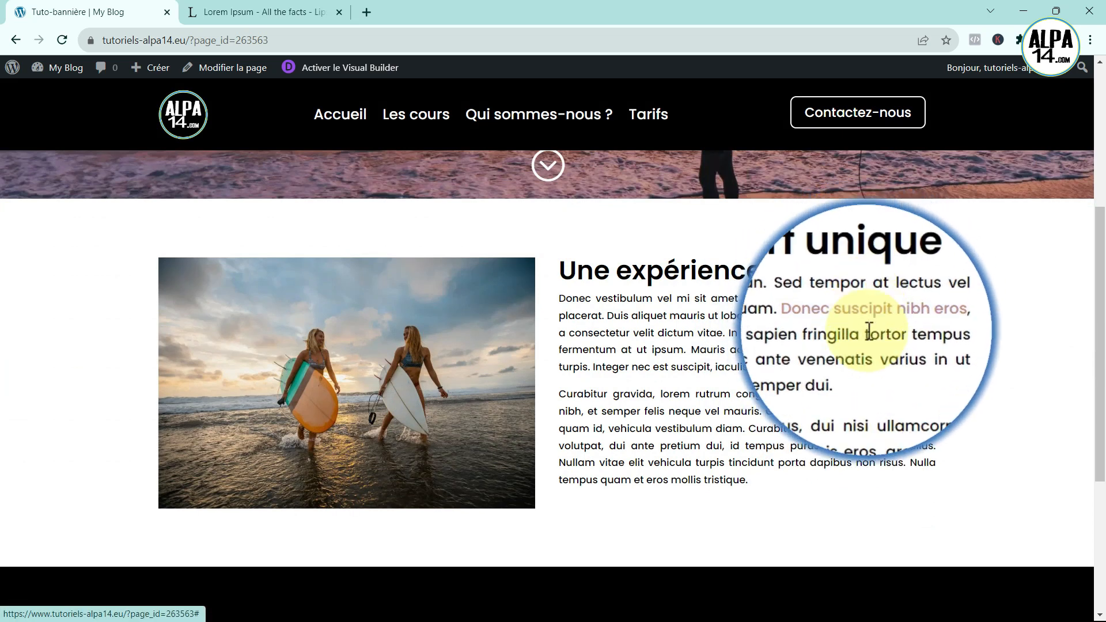
{"action": "scroll", "coordinate": [869, 351], "scroll_direction": "up", "scroll_amount": 3}
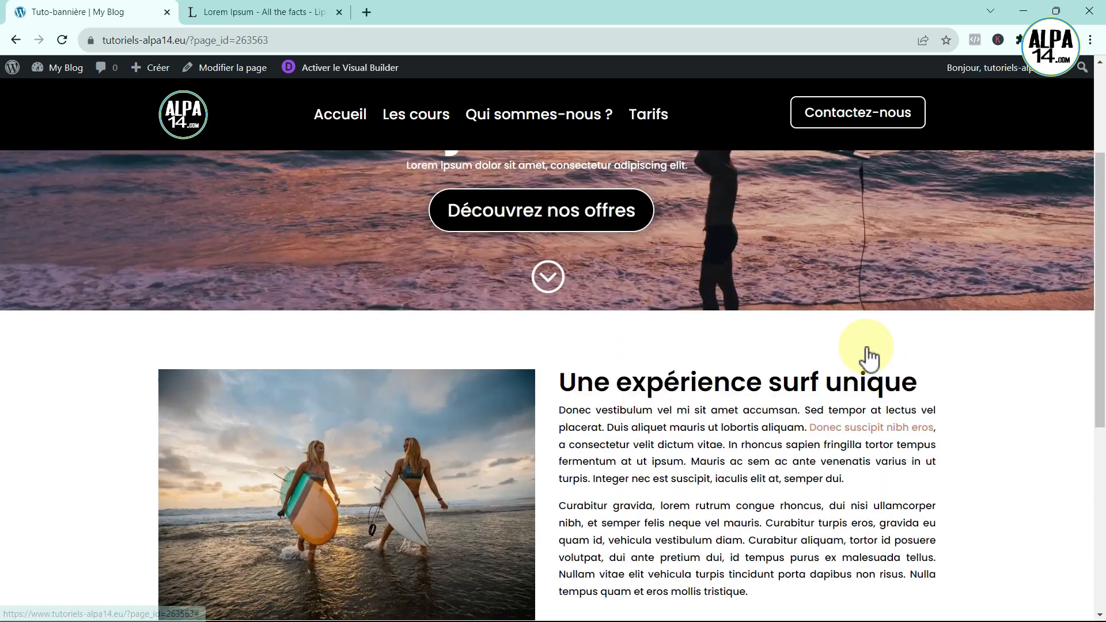
Reactivate the Visual Builder and open the settings of the text module beside the surfers' photo.
{"action": "left_click", "coordinate": [346, 68]}
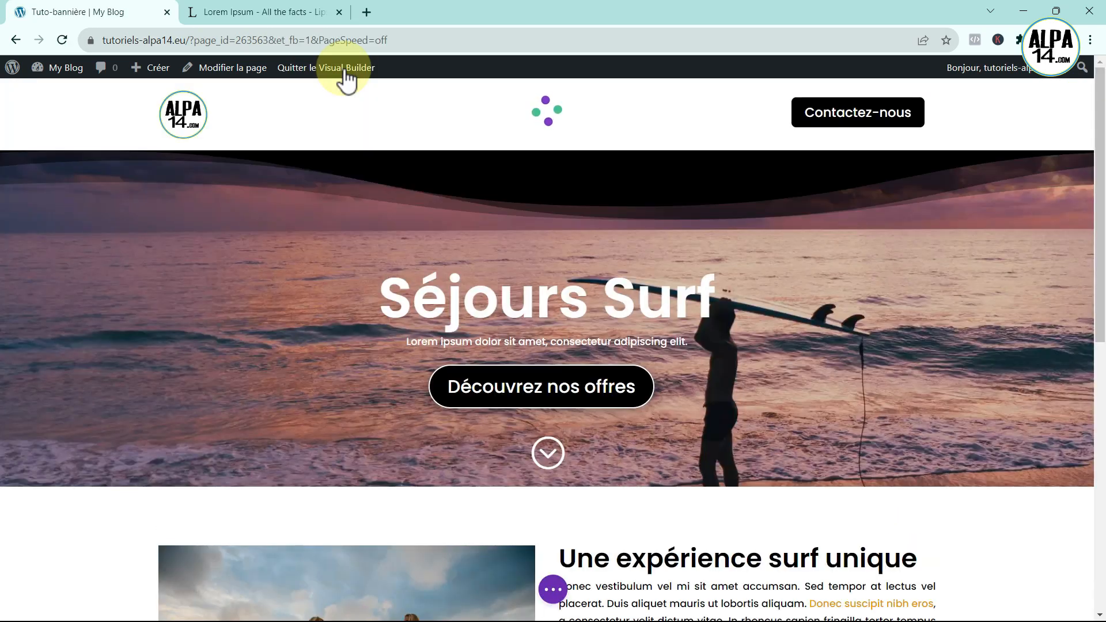
{"action": "scroll", "coordinate": [422, 254], "scroll_direction": "down", "scroll_amount": 2}
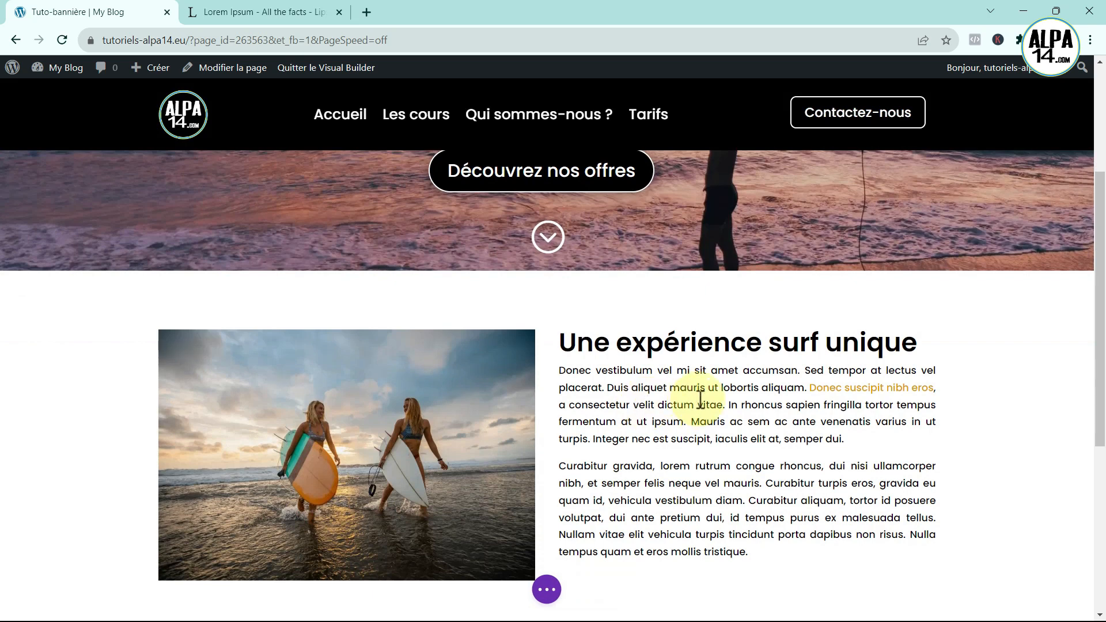
{"action": "mouse_move", "coordinate": [719, 399]}
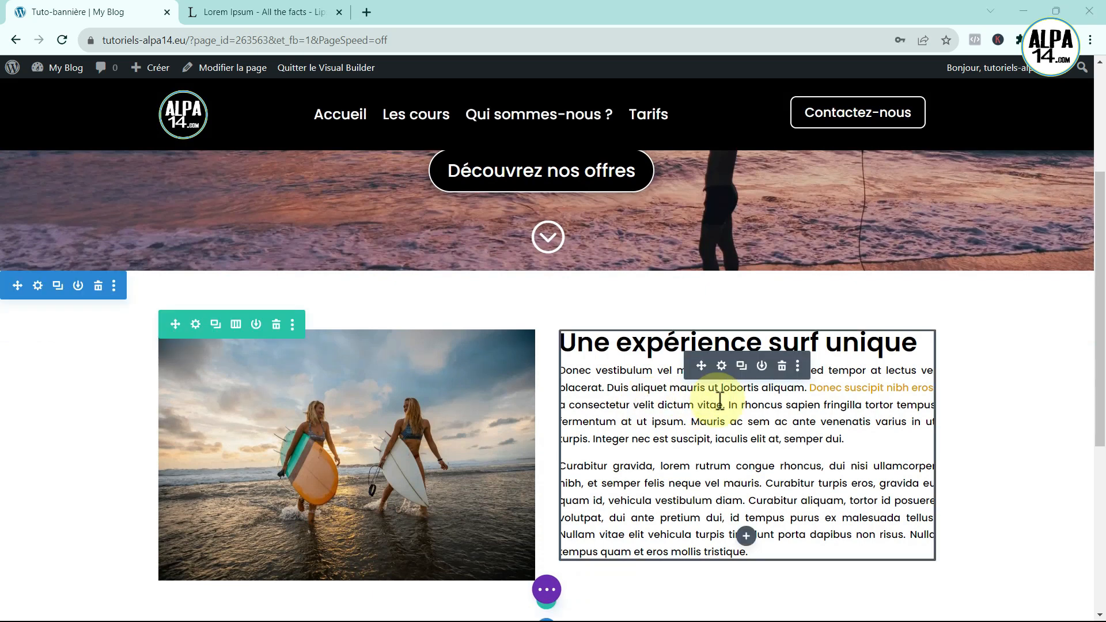
{"action": "left_click", "coordinate": [721, 366]}
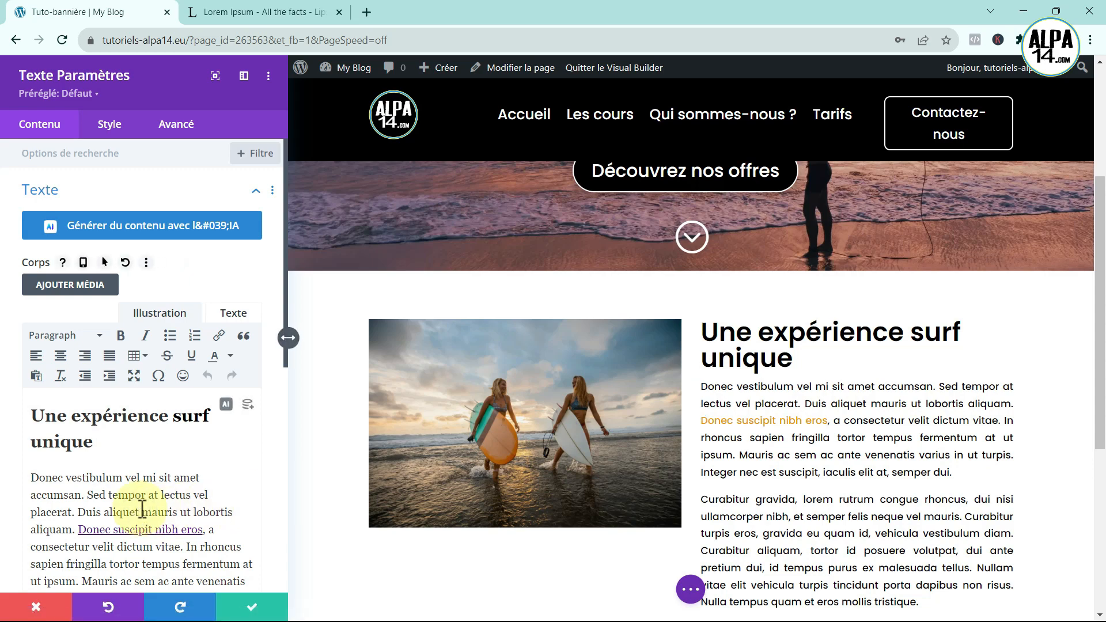
Format the first paragraph as a blockquote, try extending the quote to the second paragraph and revert that extension.
{"action": "left_click", "coordinate": [244, 337]}
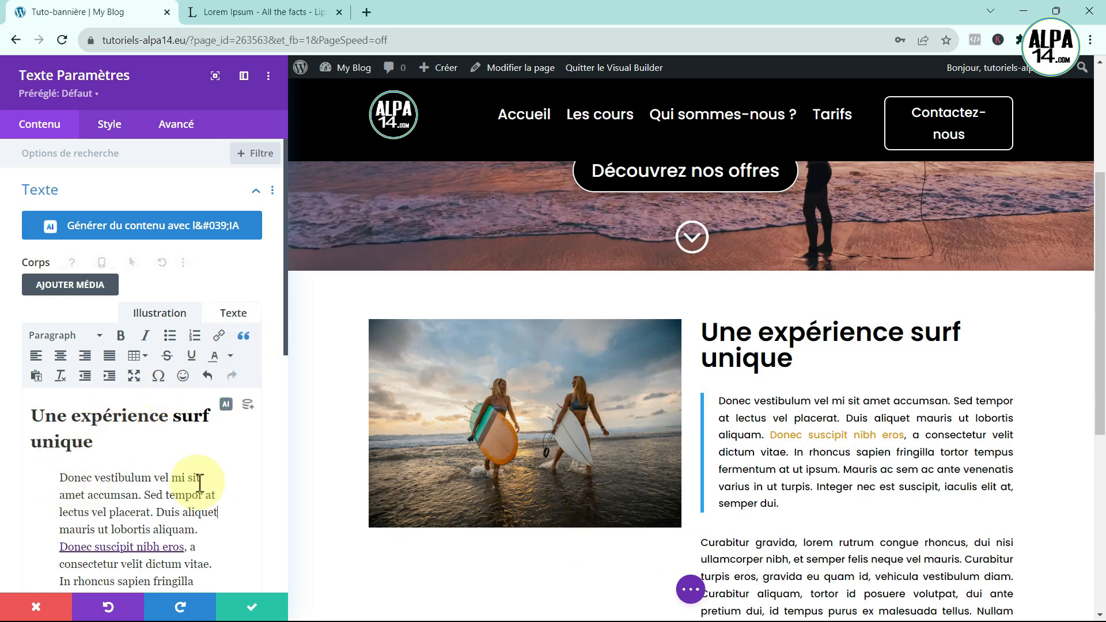
{"action": "scroll", "coordinate": [172, 507], "scroll_direction": "down", "scroll_amount": 4}
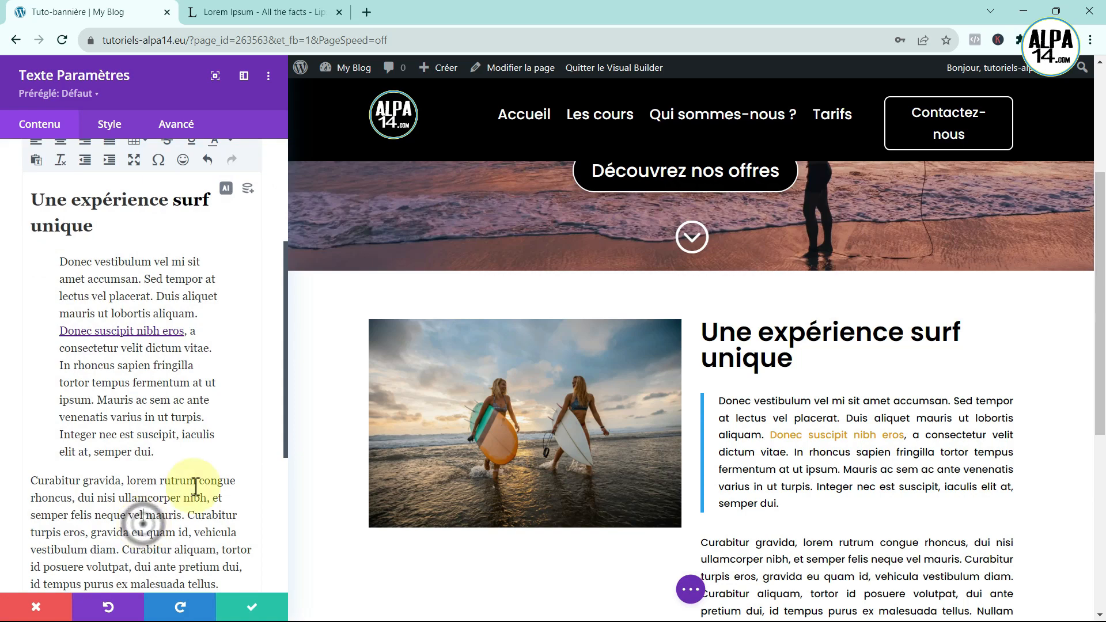
{"action": "scroll", "coordinate": [144, 522], "scroll_direction": "up", "scroll_amount": 3}
{"action": "left_click", "coordinate": [245, 264]}
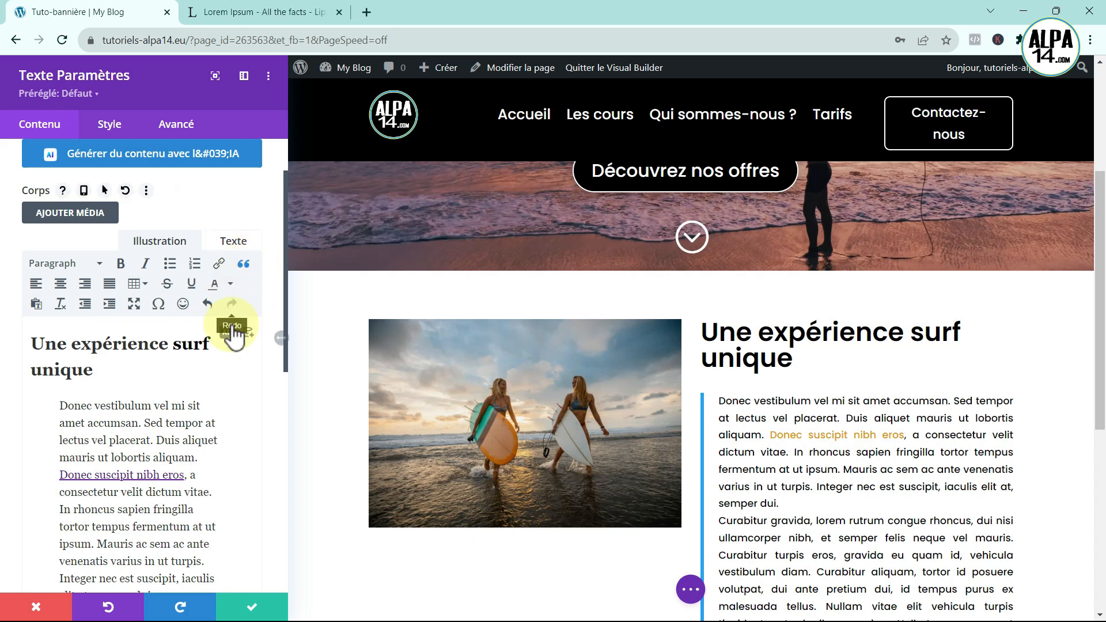
{"action": "left_click", "coordinate": [243, 265]}
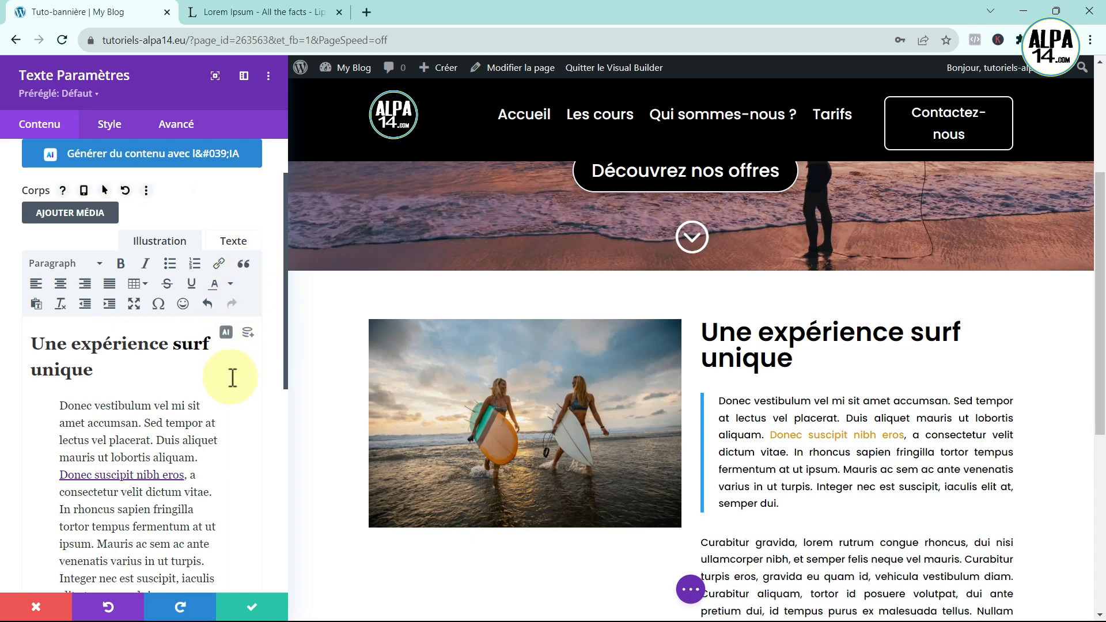
{"action": "left_click", "coordinate": [203, 385]}
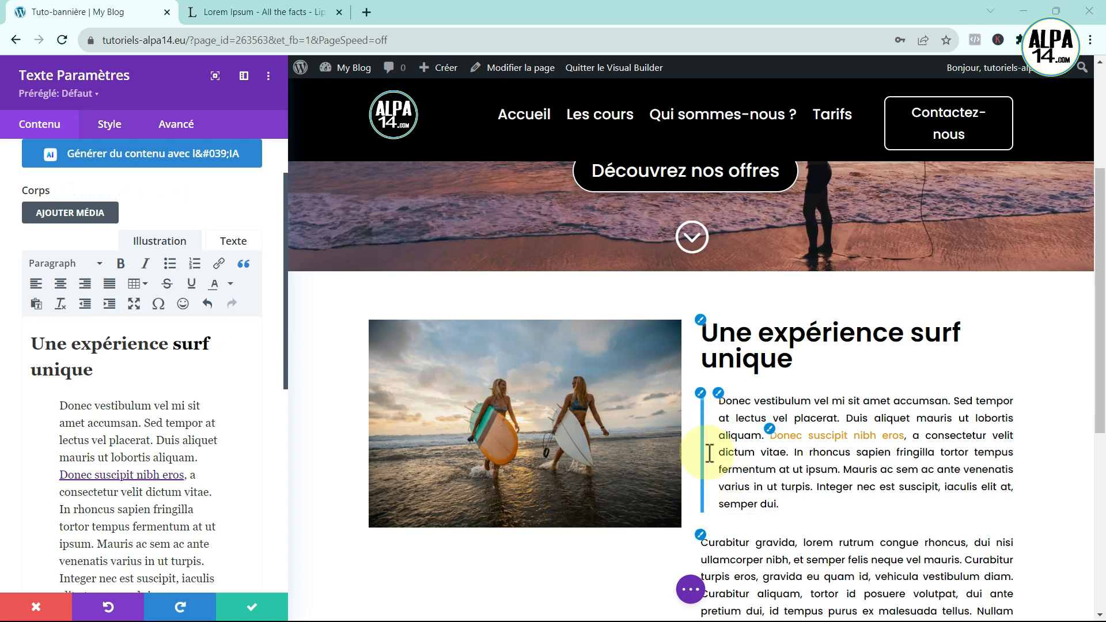
Open the blockquote's text style options and set its border weight to 15px.
{"action": "left_click", "coordinate": [700, 394]}
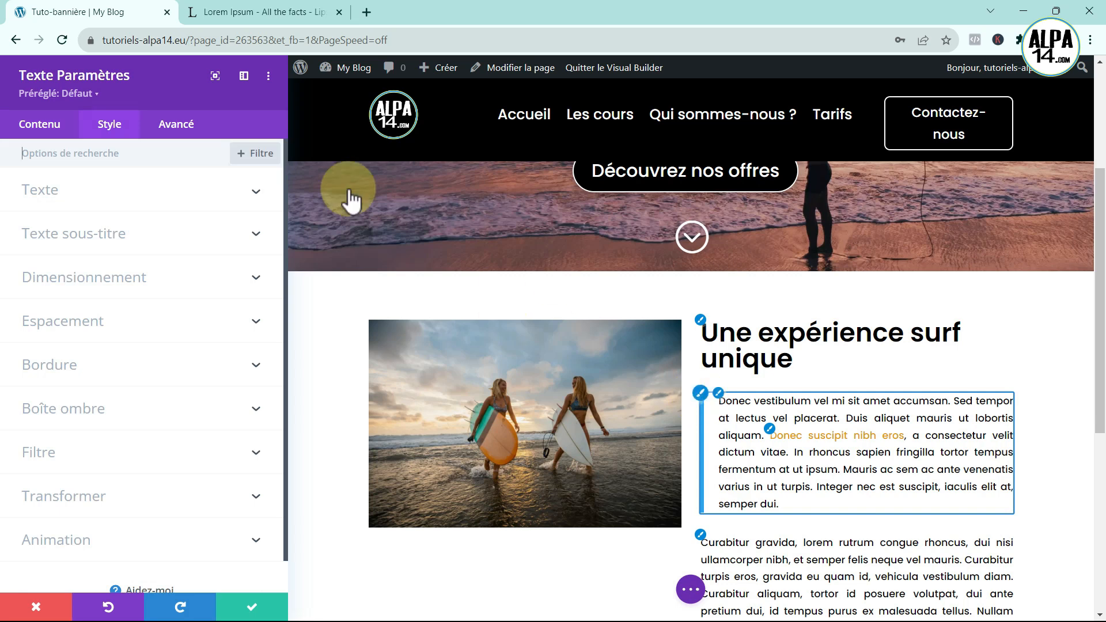
{"action": "left_click", "coordinate": [92, 195]}
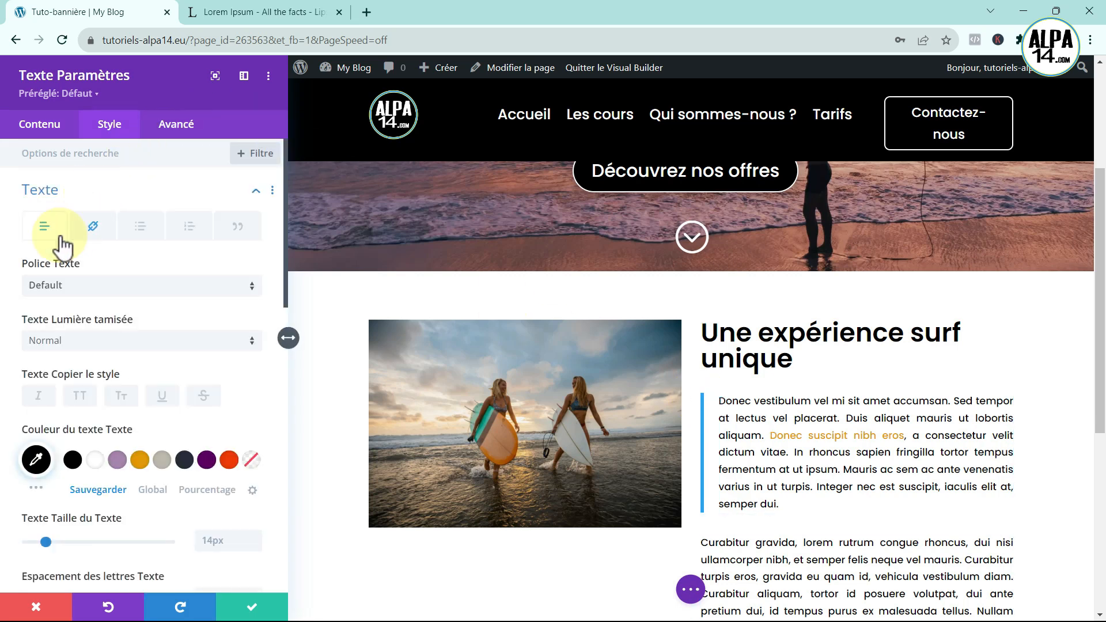
{"action": "left_click", "coordinate": [240, 230]}
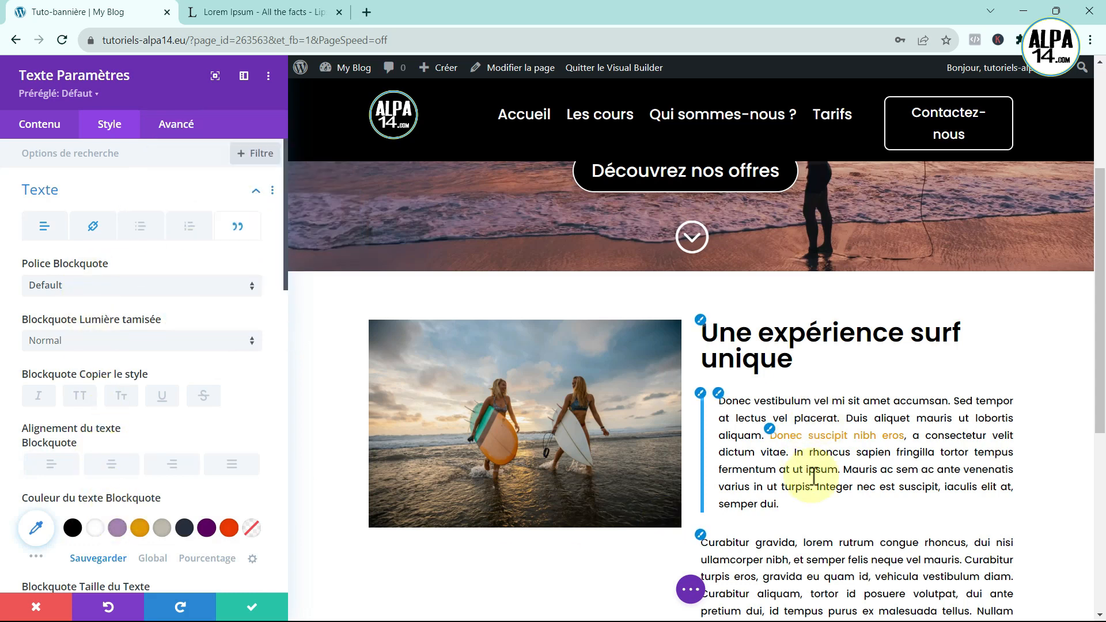
{"action": "scroll", "coordinate": [106, 402], "scroll_direction": "down", "scroll_amount": 2}
{"action": "scroll", "coordinate": [106, 402], "scroll_direction": "down", "scroll_amount": 6}
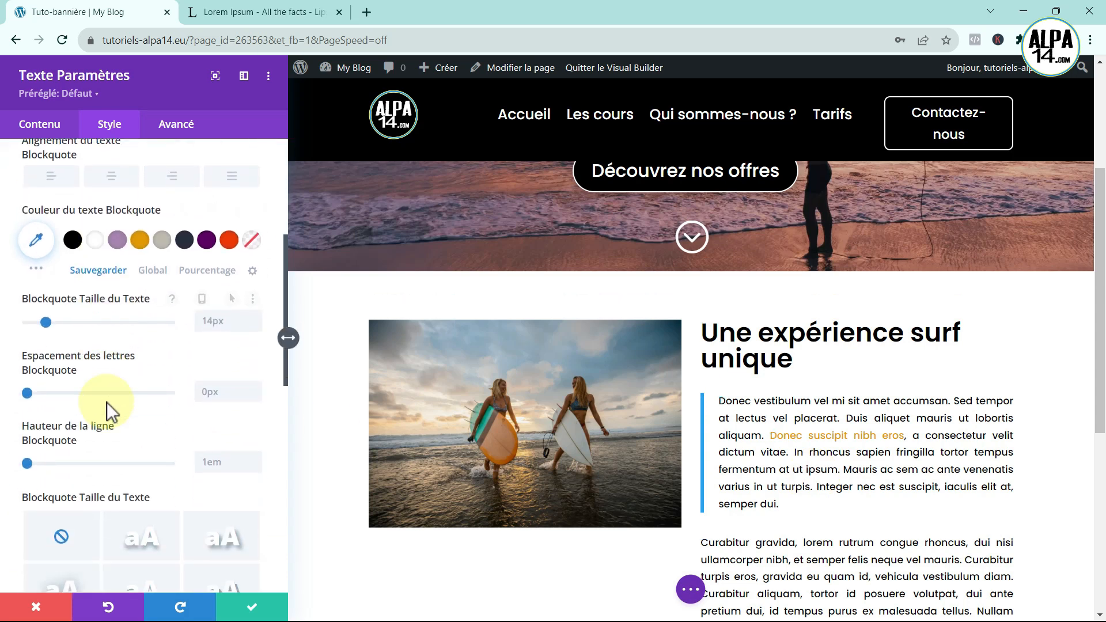
{"action": "scroll", "coordinate": [109, 413], "scroll_direction": "down", "scroll_amount": 1}
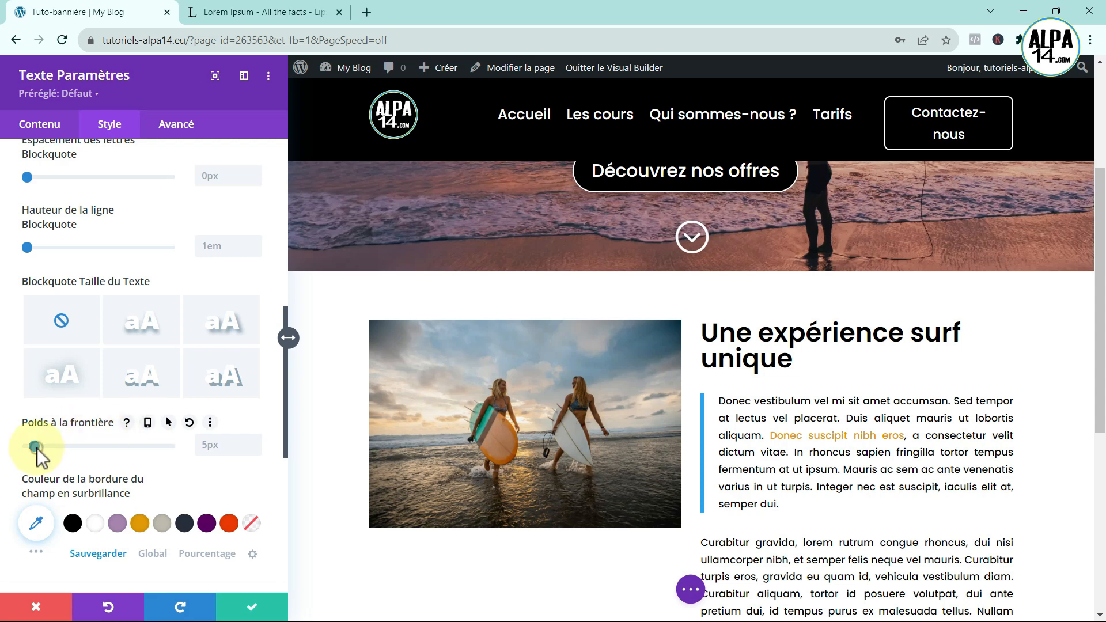
{"action": "left_click_drag", "start_coordinate": [36, 447], "coordinate": [49, 448]}
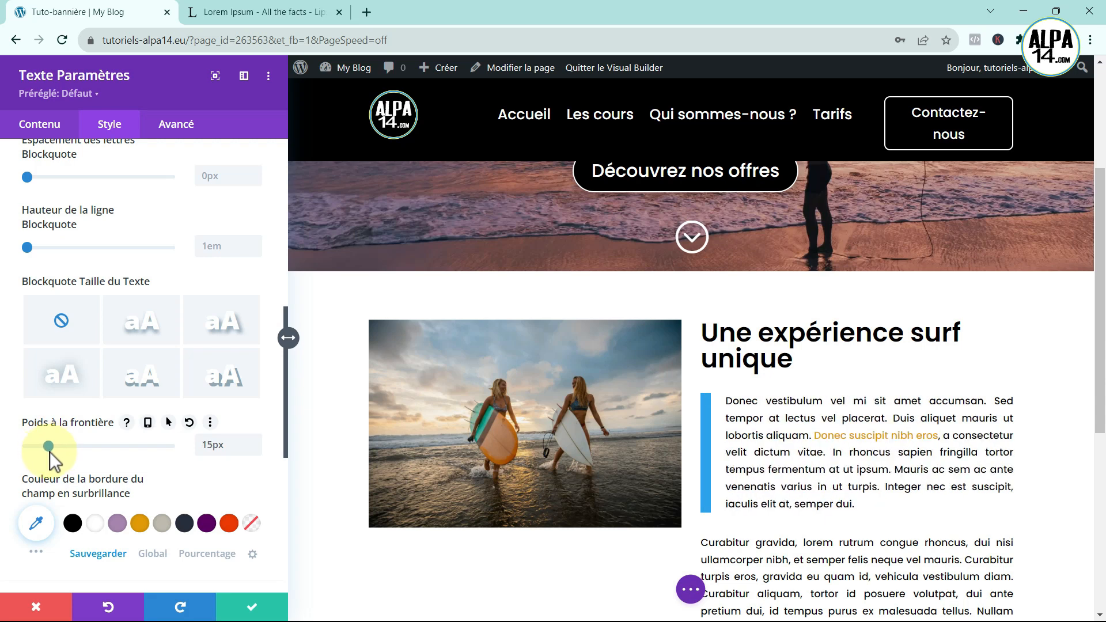
Try several palette colours for the blockquote's border and settle on the mauve #a684b2.
{"action": "scroll", "coordinate": [141, 474], "scroll_direction": "down", "scroll_amount": 3}
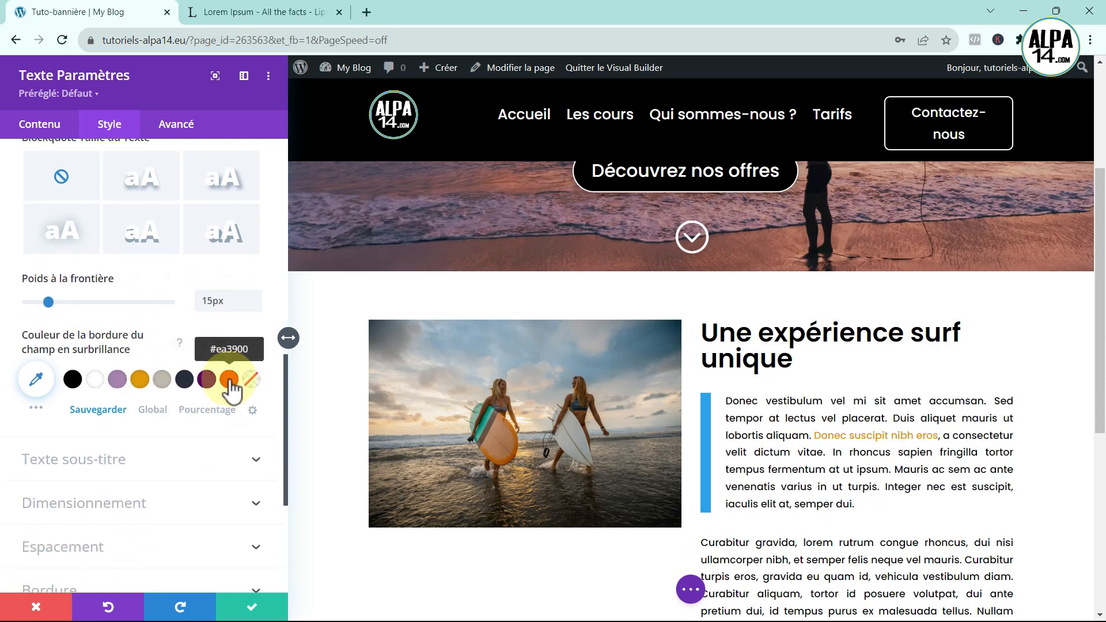
{"action": "left_click", "coordinate": [229, 380]}
{"action": "left_click", "coordinate": [162, 379]}
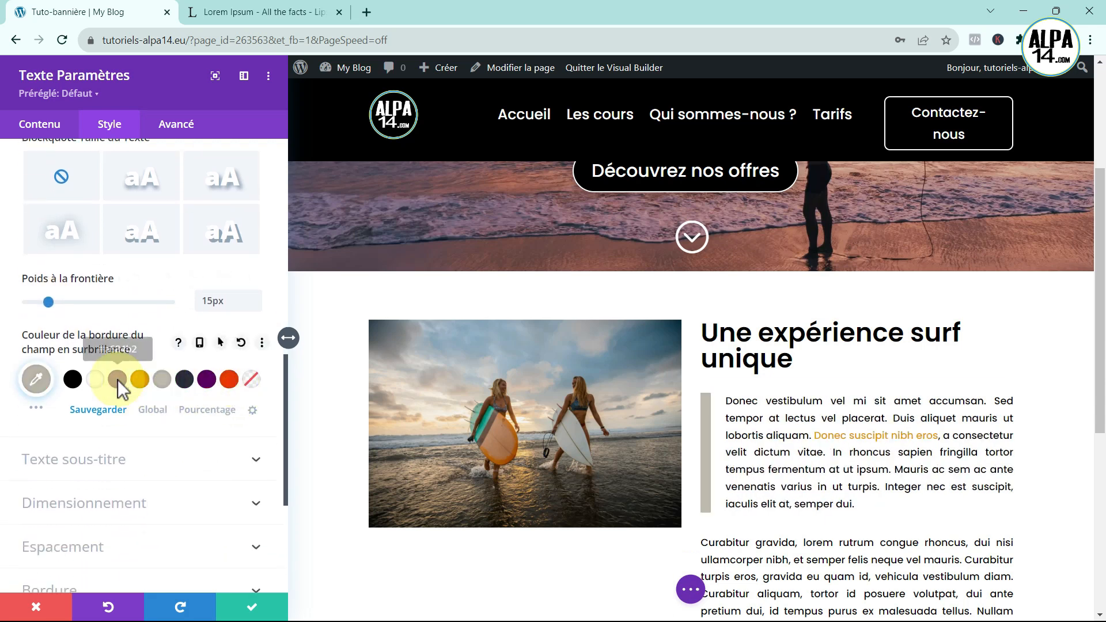
{"action": "left_click", "coordinate": [117, 379]}
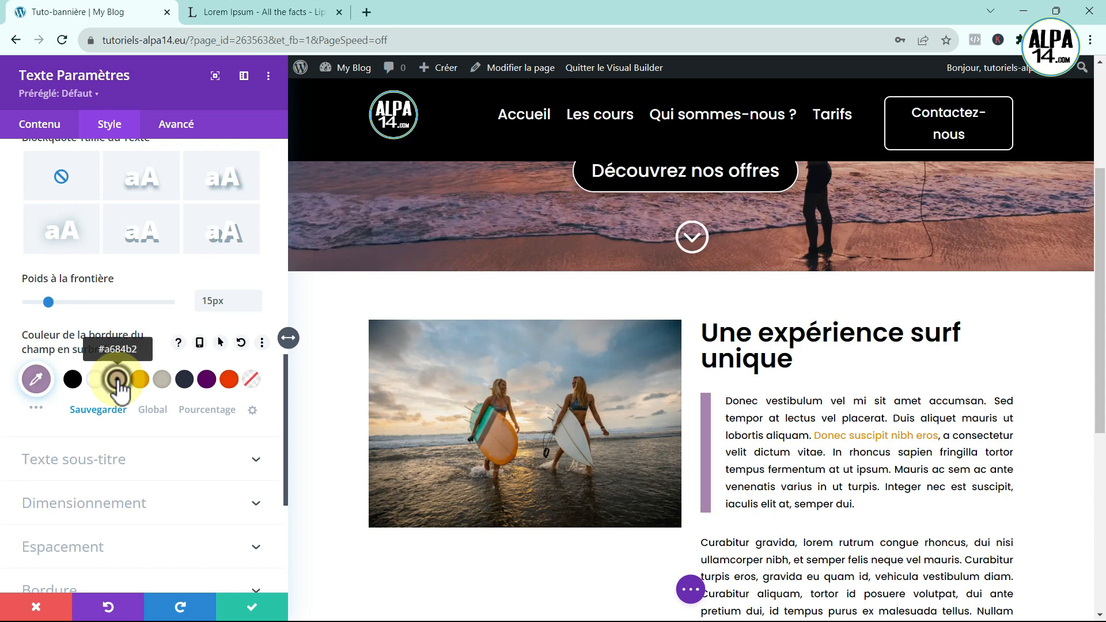
{"action": "left_click", "coordinate": [228, 380]}
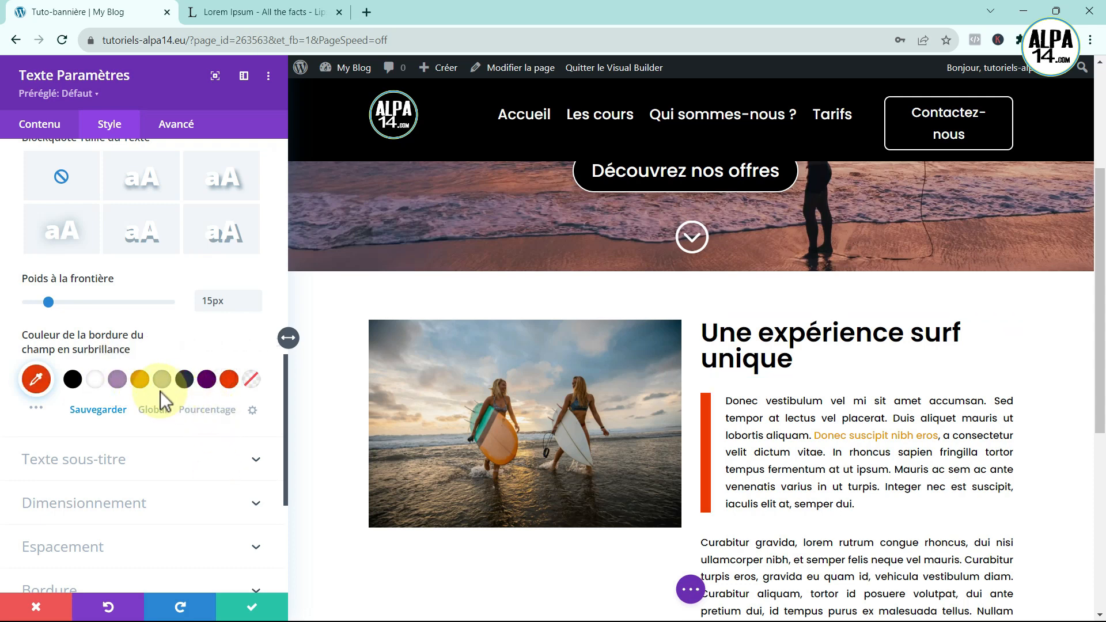
{"action": "left_click", "coordinate": [117, 379]}
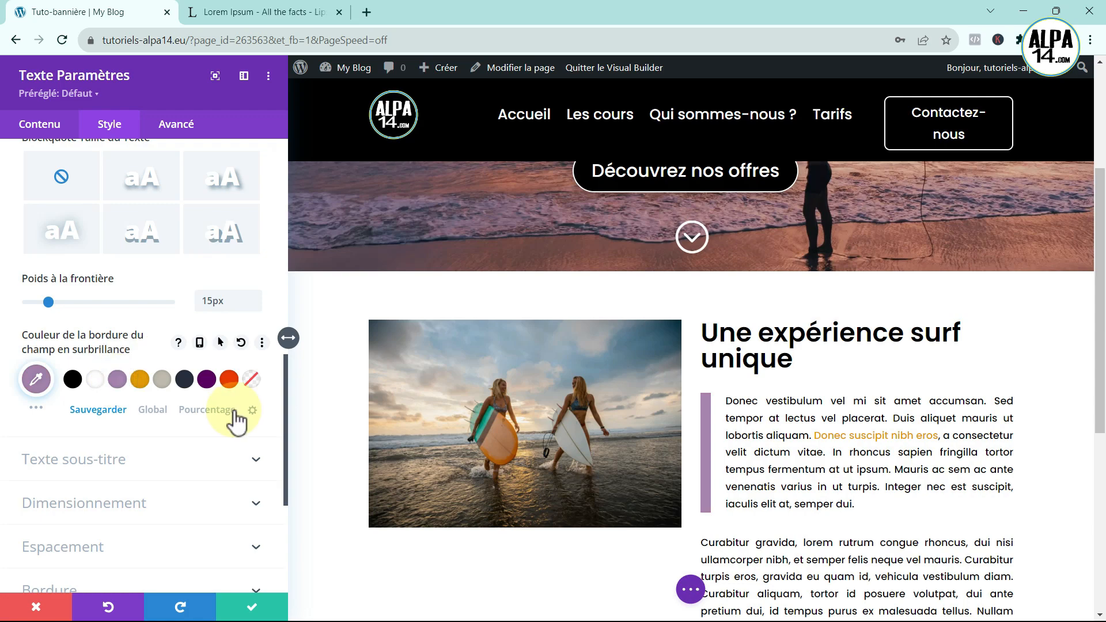
Return to the module's text content and remove the blockquote formatting from the first paragraph.
{"action": "scroll", "coordinate": [236, 420], "scroll_direction": "up", "scroll_amount": 10}
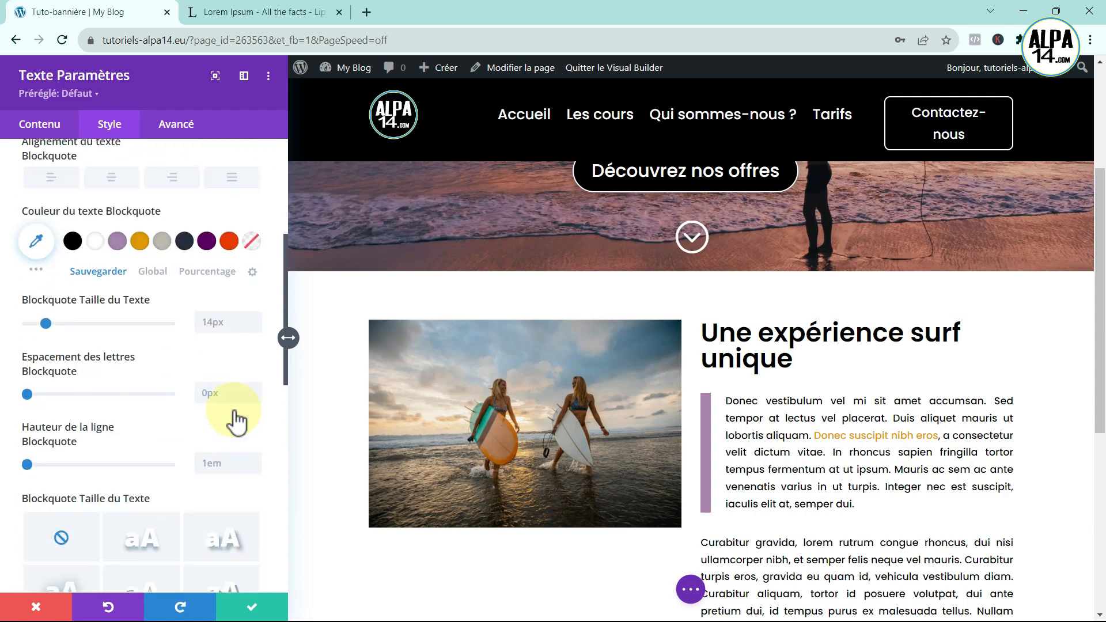
{"action": "left_click", "coordinate": [43, 124]}
{"action": "left_click", "coordinate": [119, 193]}
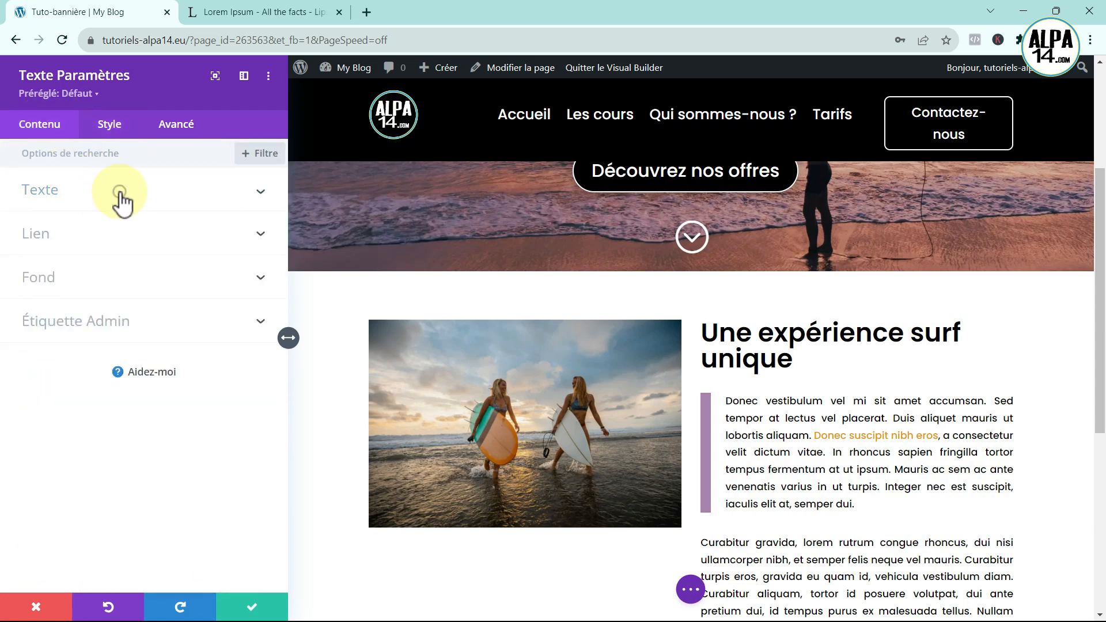
{"action": "left_click", "coordinate": [204, 449]}
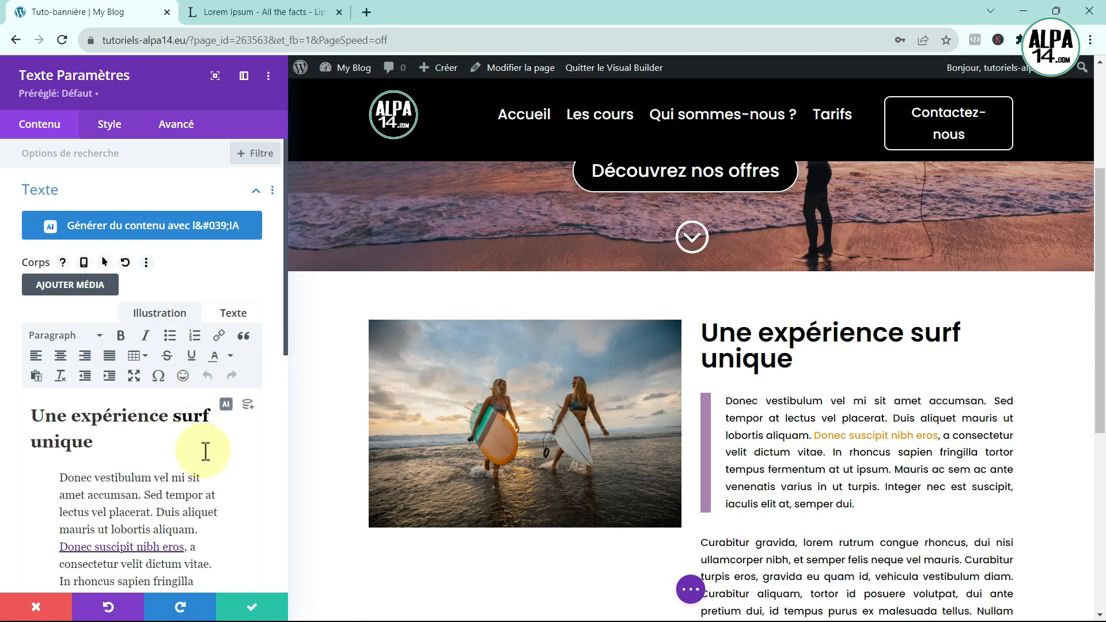
{"action": "scroll", "coordinate": [205, 451], "scroll_direction": "down", "scroll_amount": 1}
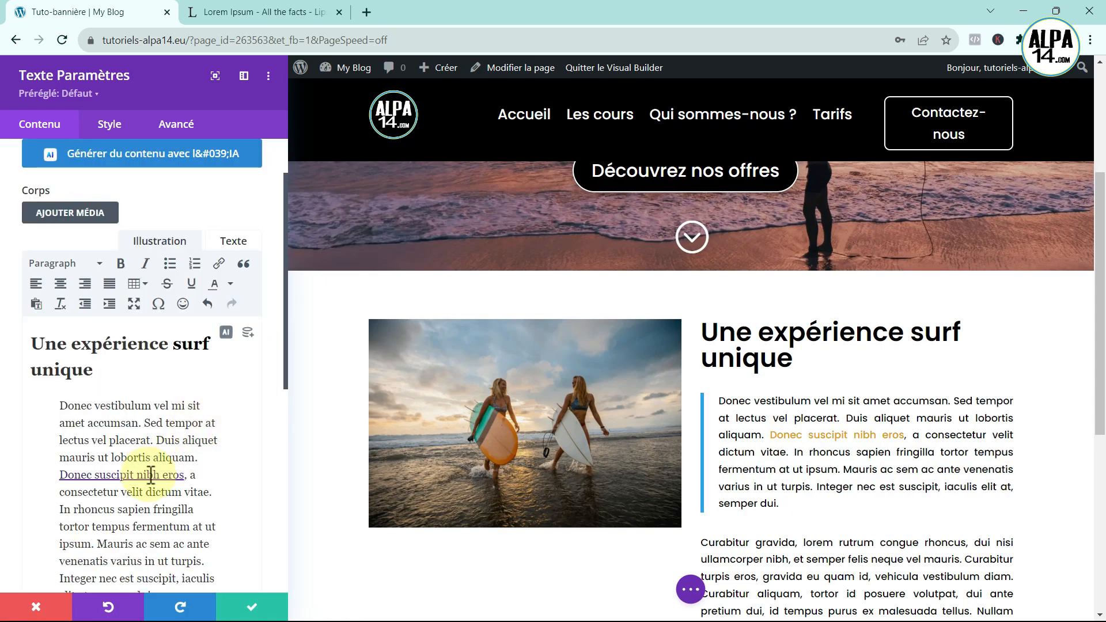
{"action": "left_click", "coordinate": [151, 509]}
{"action": "left_click", "coordinate": [244, 265]}
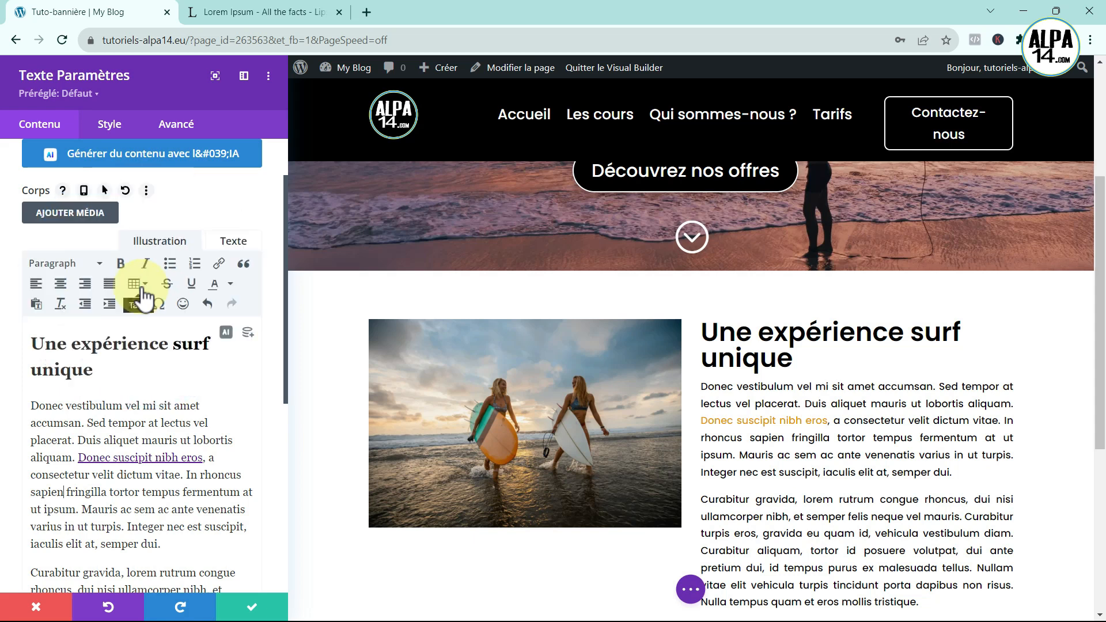
Add a blank line after the first paragraph and insert a table of four columns and three rows there.
{"action": "scroll", "coordinate": [173, 429], "scroll_direction": "down", "scroll_amount": 3}
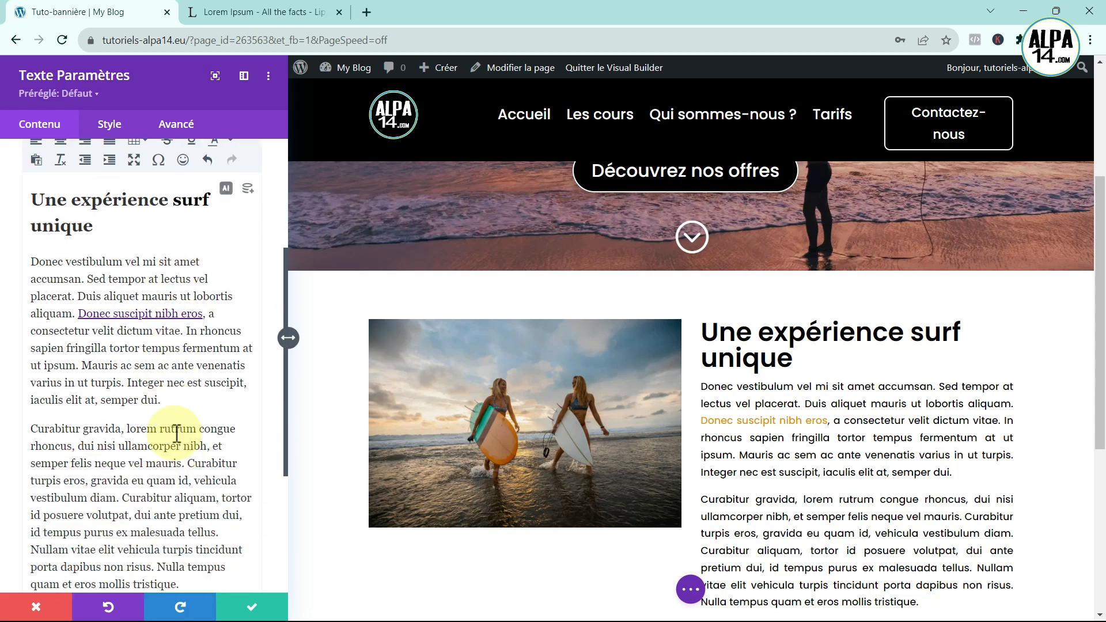
{"action": "left_click", "coordinate": [168, 400]}
{"action": "key", "text": "Return"}
{"action": "scroll", "coordinate": [164, 400], "scroll_direction": "up", "scroll_amount": 2}
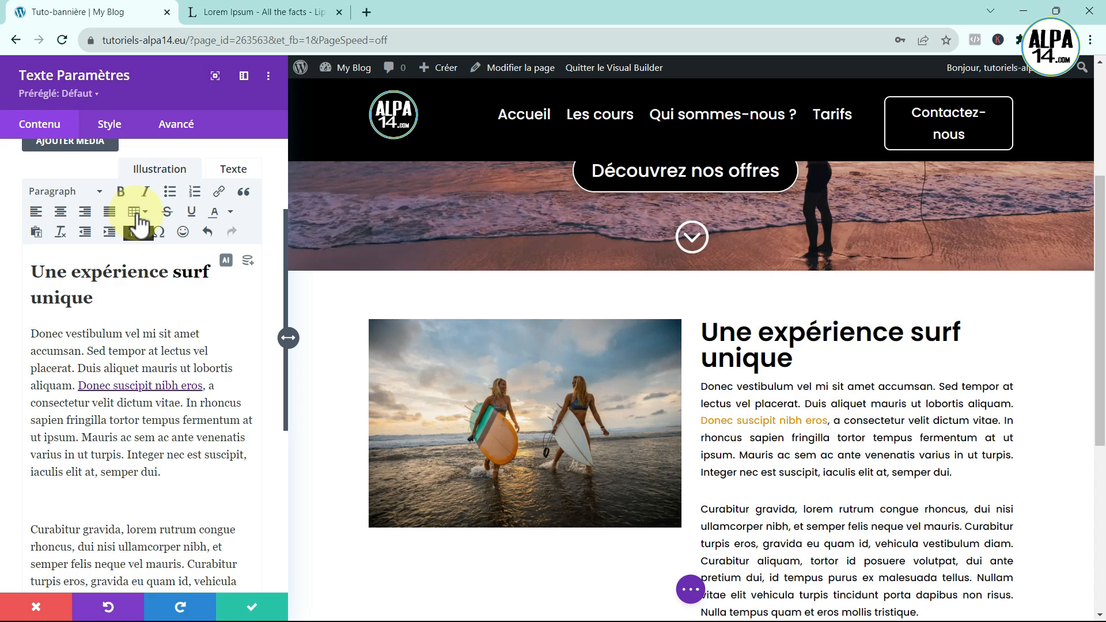
{"action": "left_click", "coordinate": [141, 213]}
{"action": "mouse_move", "coordinate": [150, 257]}
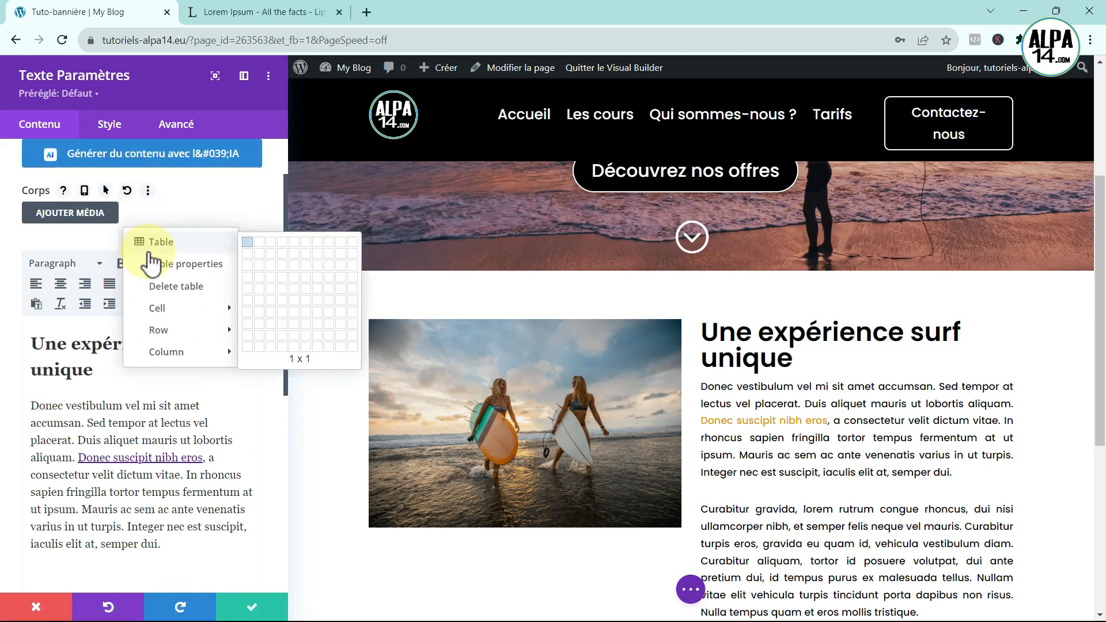
{"action": "left_click", "coordinate": [281, 265]}
Delete the empty table between the two paragraphs.
{"action": "scroll", "coordinate": [262, 332], "scroll_direction": "down", "scroll_amount": 2}
{"action": "scroll", "coordinate": [262, 333], "scroll_direction": "down", "scroll_amount": 1}
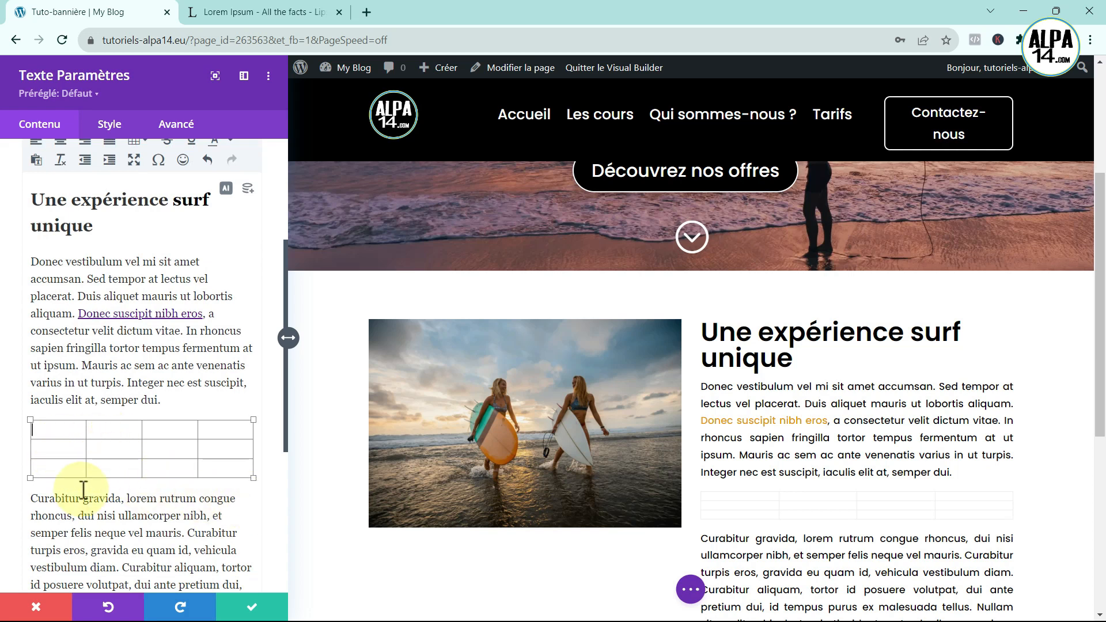
{"action": "left_click", "coordinate": [68, 471]}
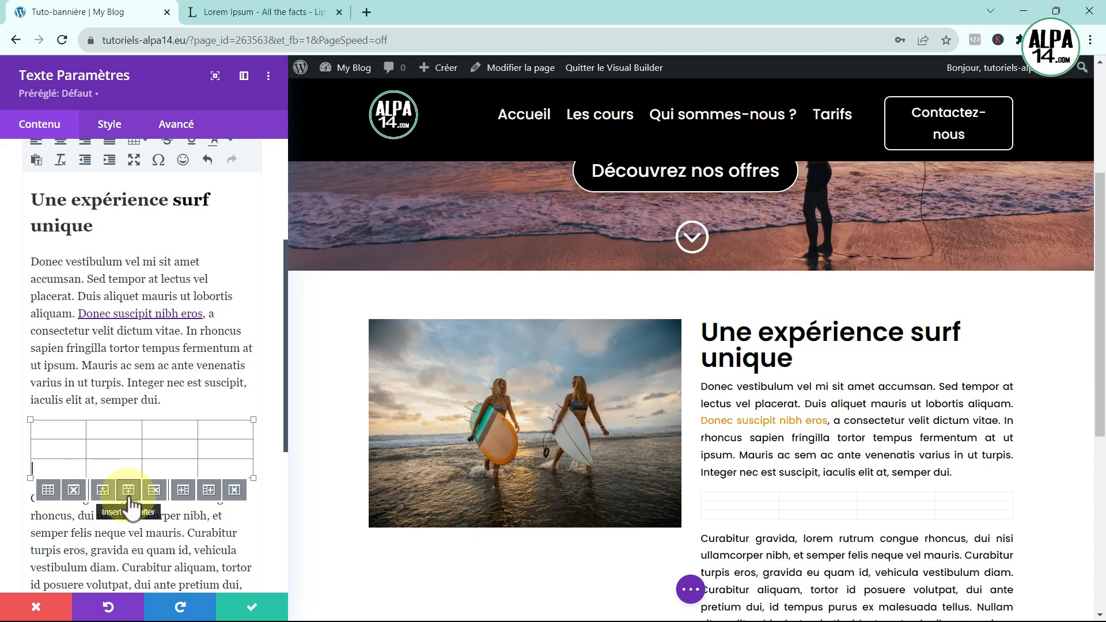
{"action": "left_click", "coordinate": [74, 490]}
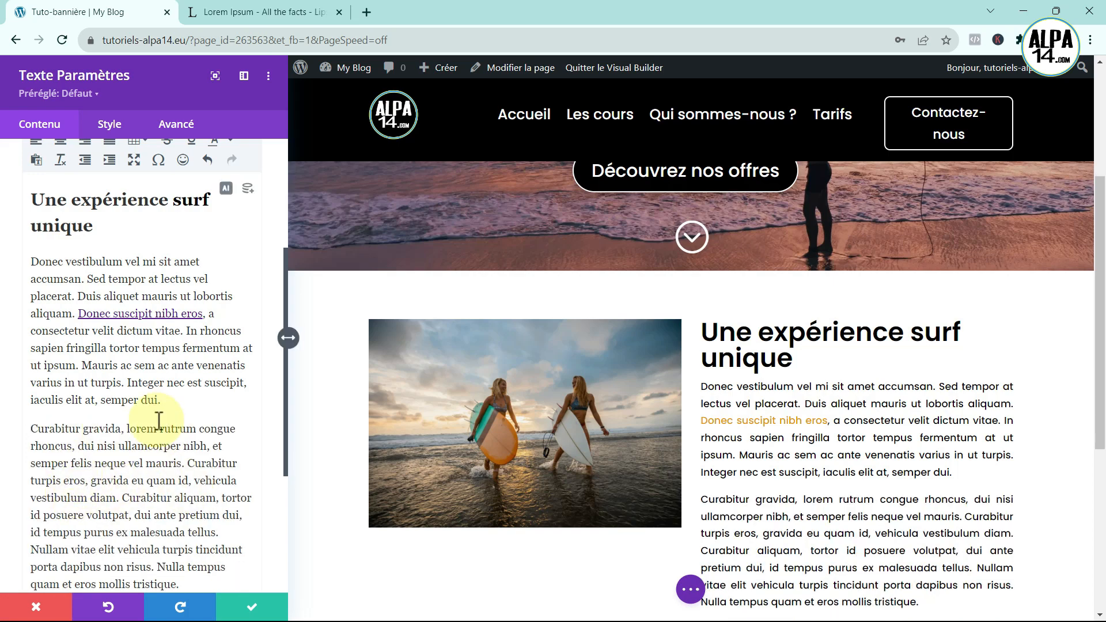
Look through the text module's background types: colour, gradient, image, video, pattern and mask.
{"action": "scroll", "coordinate": [188, 392], "scroll_direction": "up", "scroll_amount": 4}
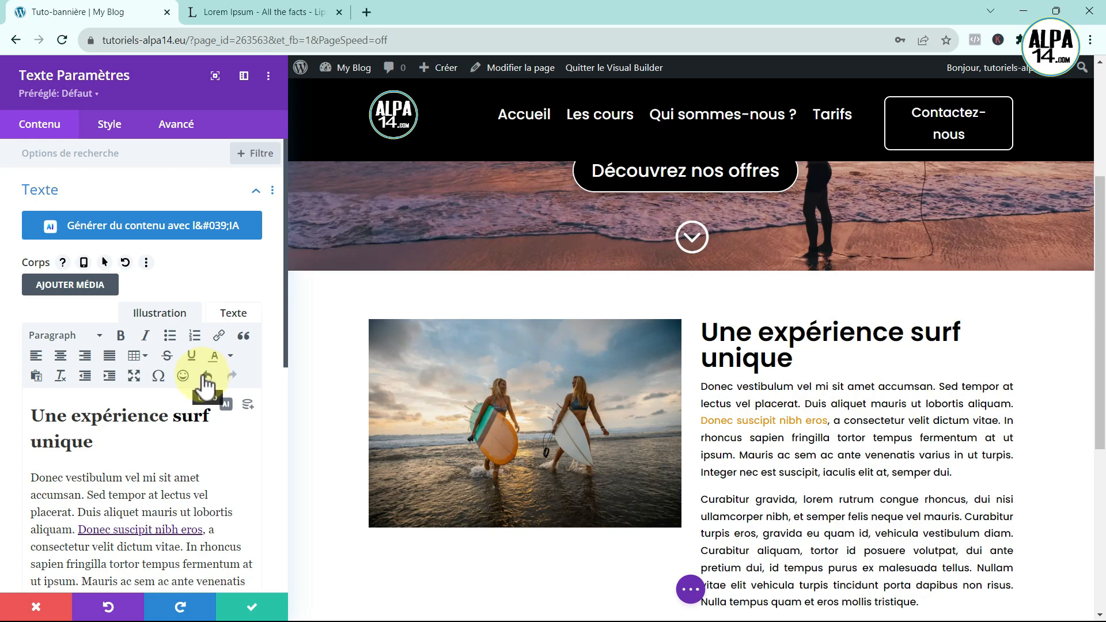
{"action": "scroll", "coordinate": [202, 387], "scroll_direction": "down", "scroll_amount": 4}
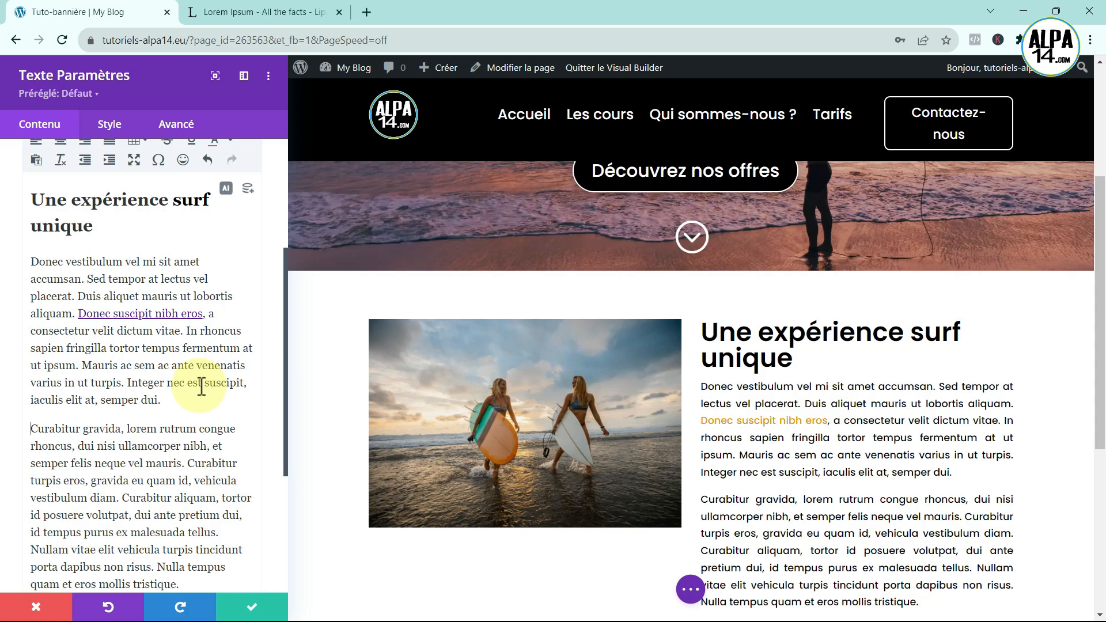
{"action": "scroll", "coordinate": [201, 387], "scroll_direction": "down", "scroll_amount": 5}
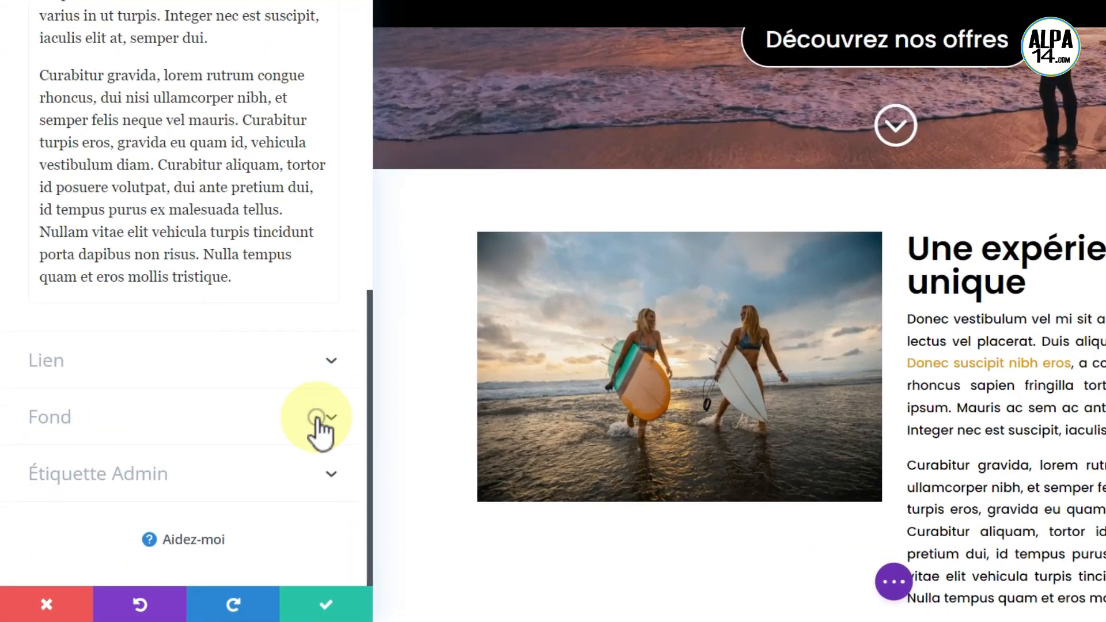
{"action": "left_click", "coordinate": [316, 417]}
{"action": "scroll", "coordinate": [123, 282], "scroll_direction": "up", "scroll_amount": 2}
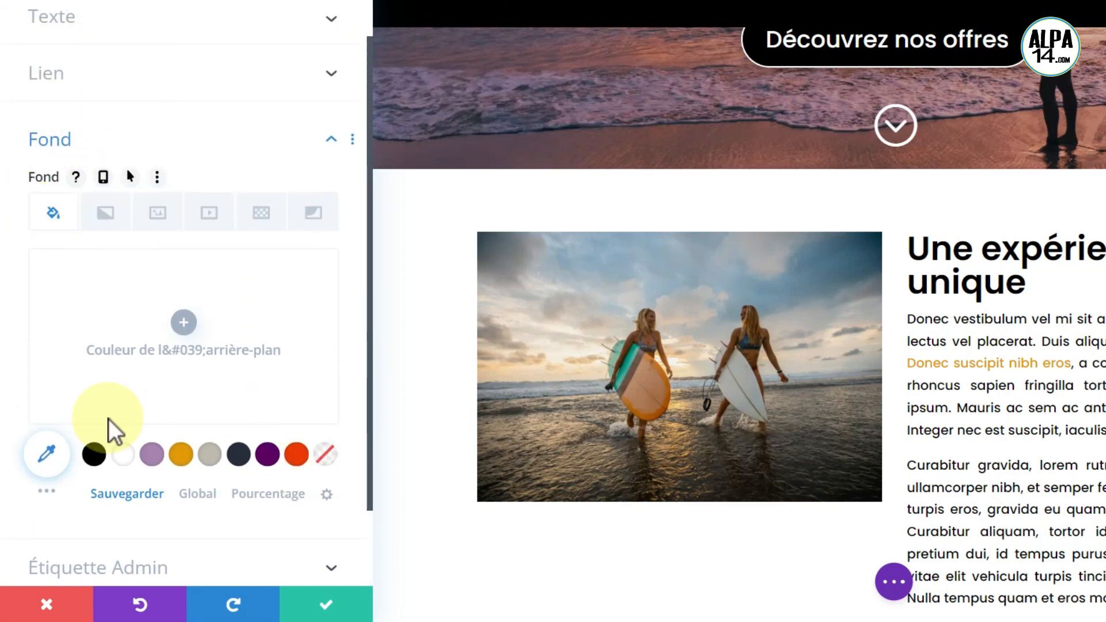
{"action": "left_click", "coordinate": [100, 213]}
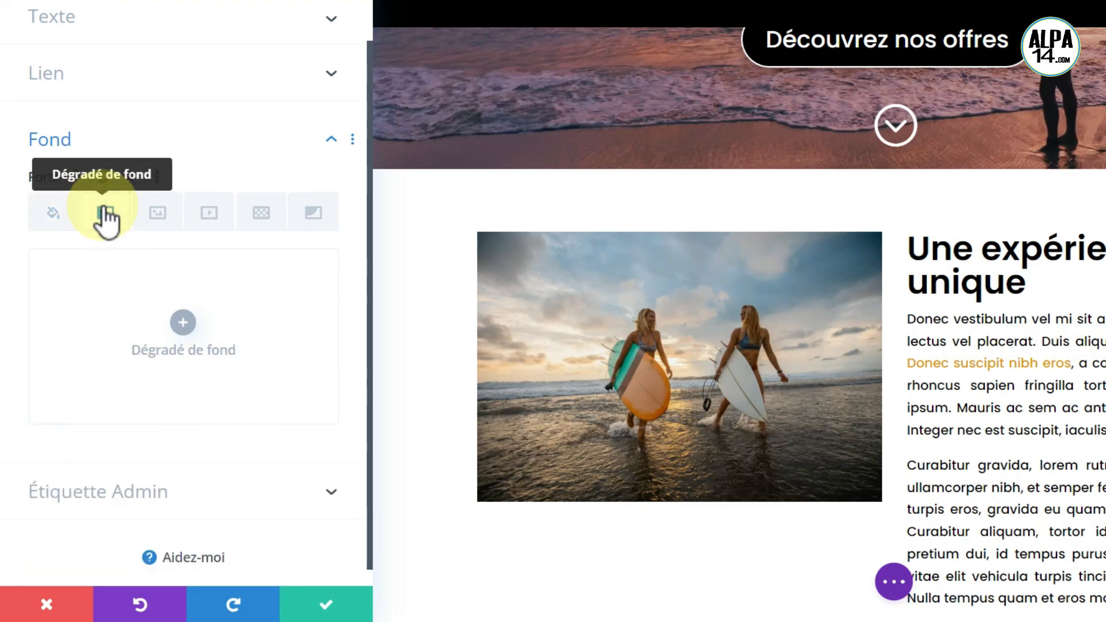
{"action": "left_click", "coordinate": [165, 222]}
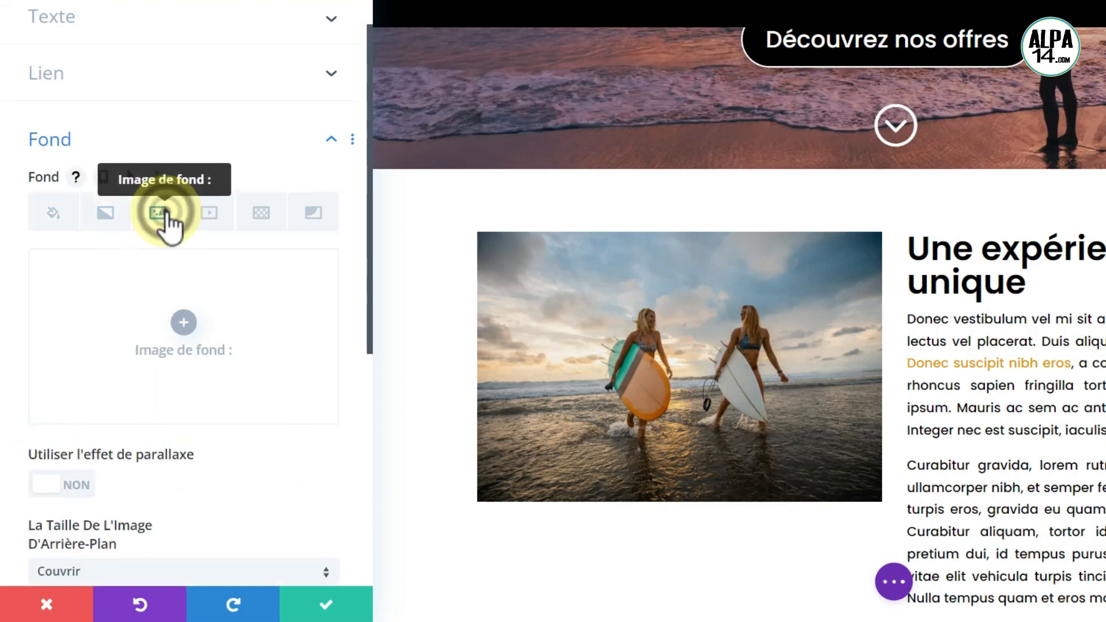
{"action": "left_click", "coordinate": [207, 218]}
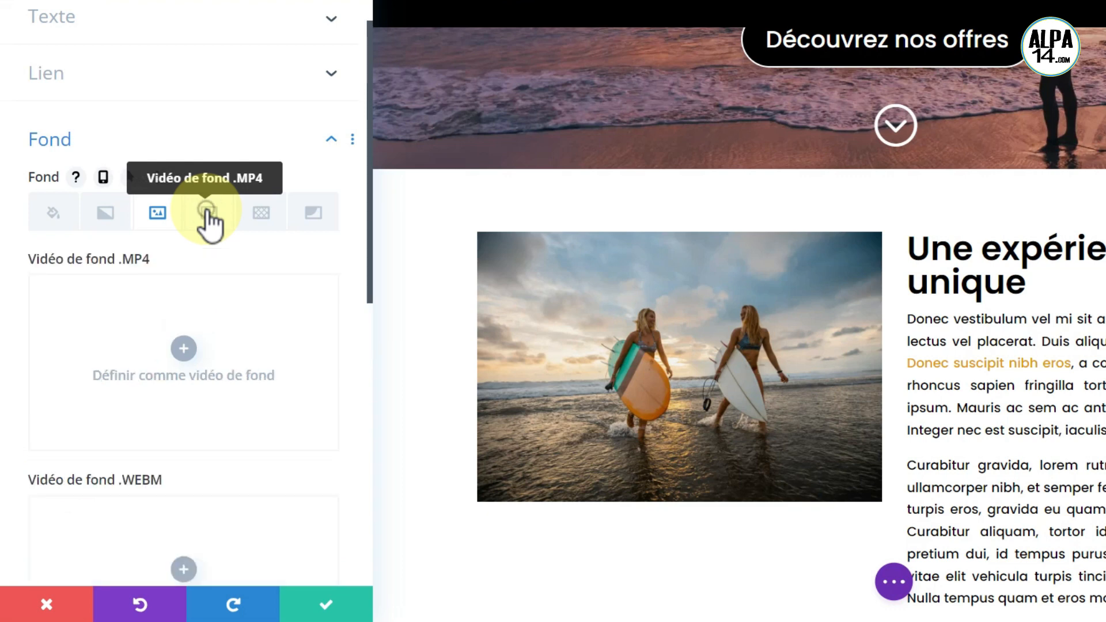
{"action": "left_click", "coordinate": [261, 214]}
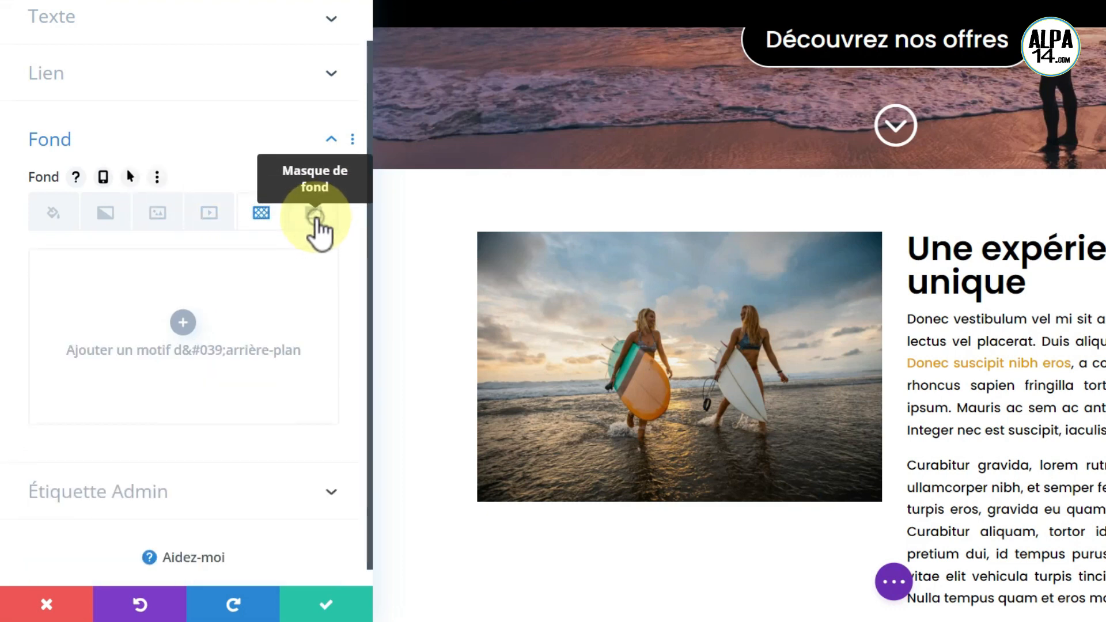
{"action": "left_click", "coordinate": [315, 217]}
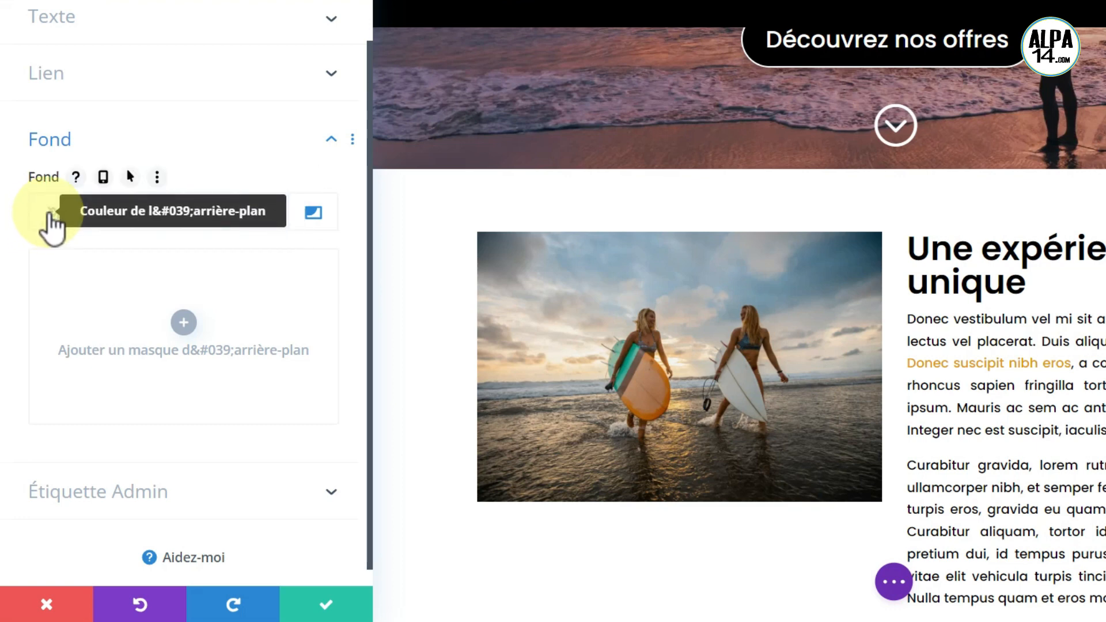
Set the text module's background colour to the greyish beige from the saved palette.
{"action": "left_click", "coordinate": [50, 214]}
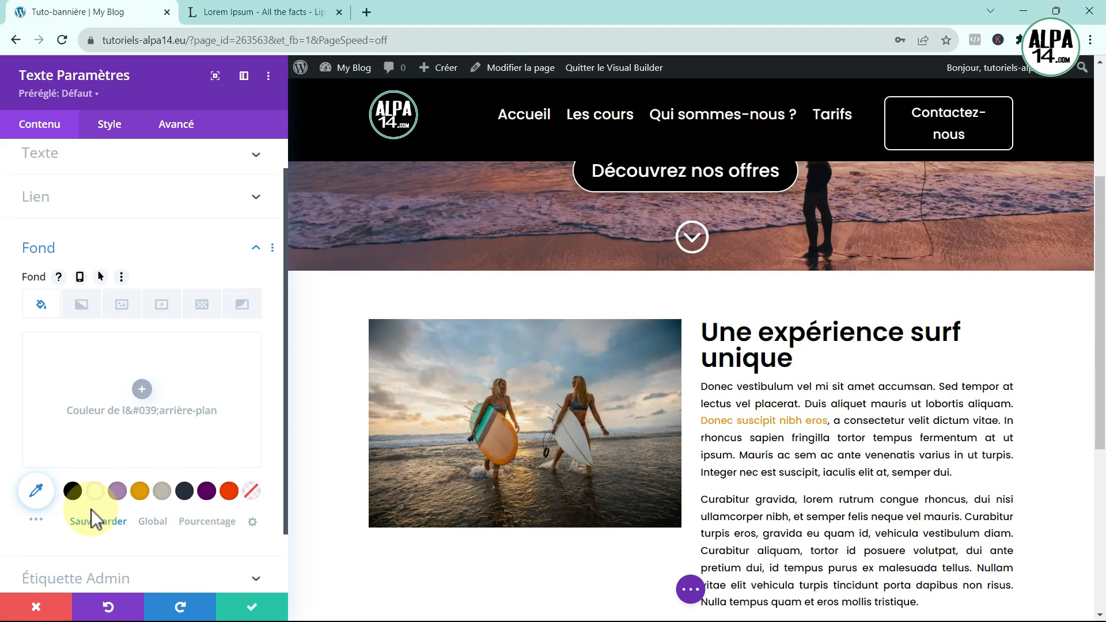
{"action": "left_click", "coordinate": [163, 491]}
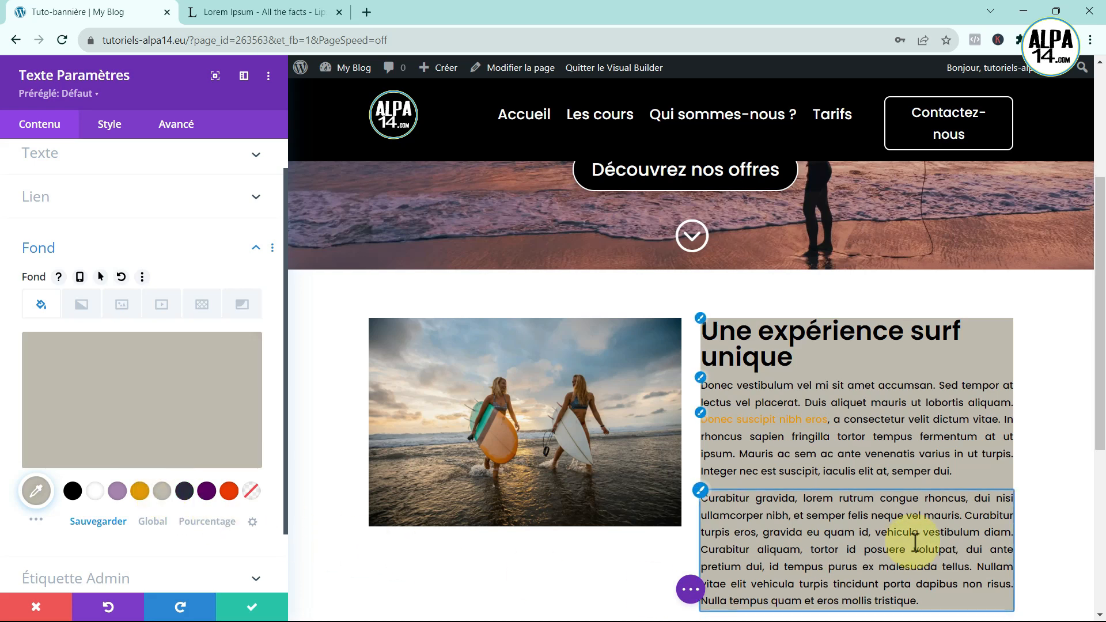
{"action": "scroll", "coordinate": [915, 541], "scroll_direction": "down", "scroll_amount": 1}
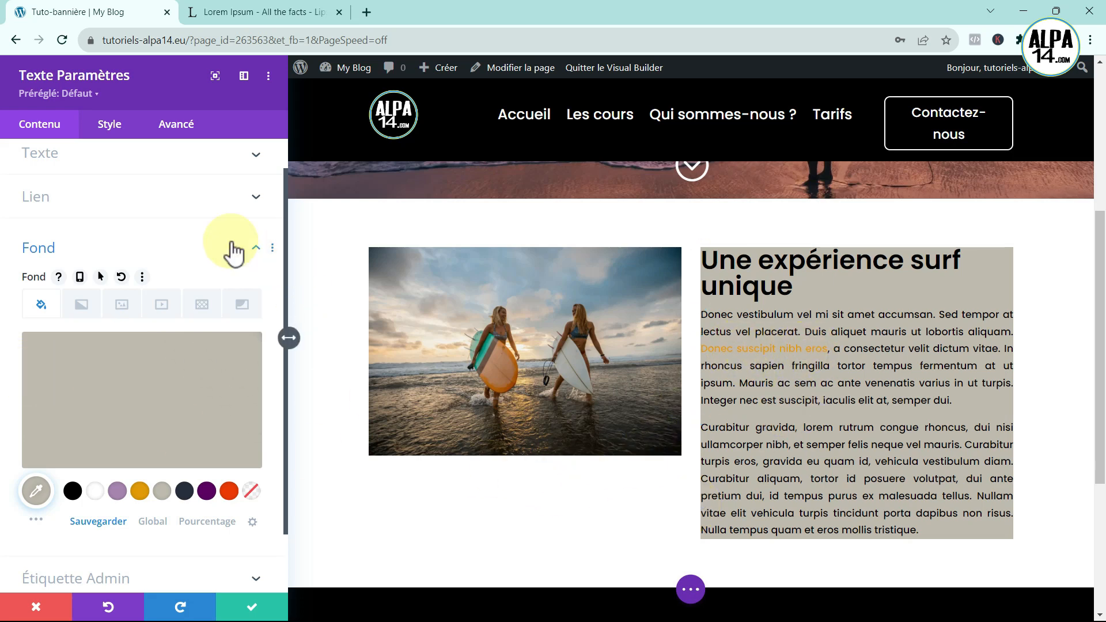
Set the link text colour in the text module's style settings to white #ffffff.
{"action": "left_click", "coordinate": [111, 125]}
{"action": "left_click", "coordinate": [81, 192]}
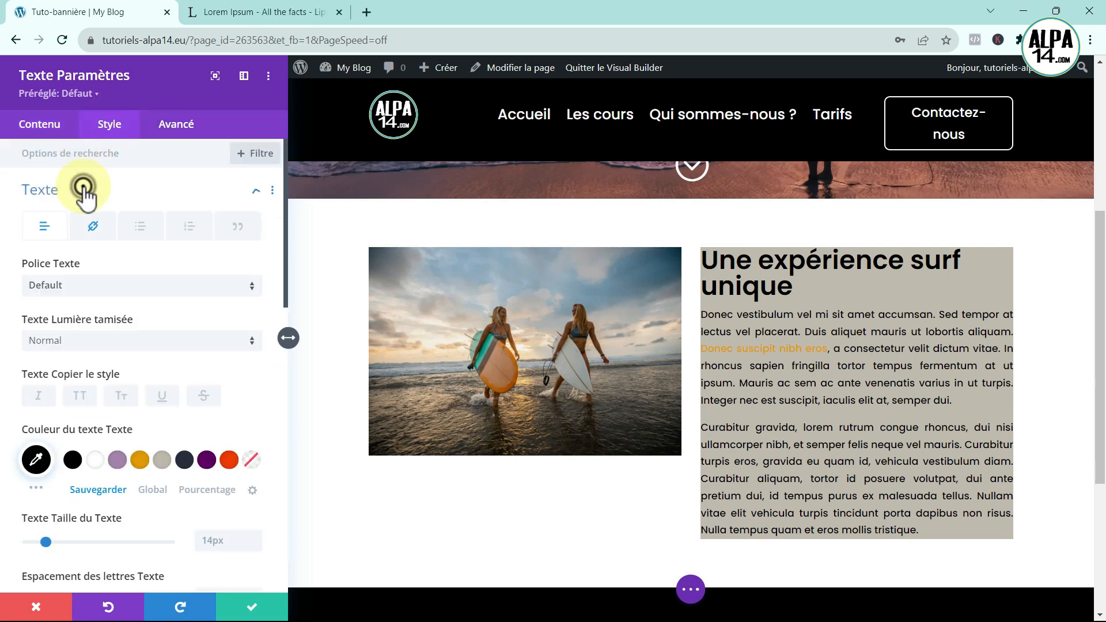
{"action": "left_click", "coordinate": [92, 228]}
{"action": "scroll", "coordinate": [123, 365], "scroll_direction": "down", "scroll_amount": 1}
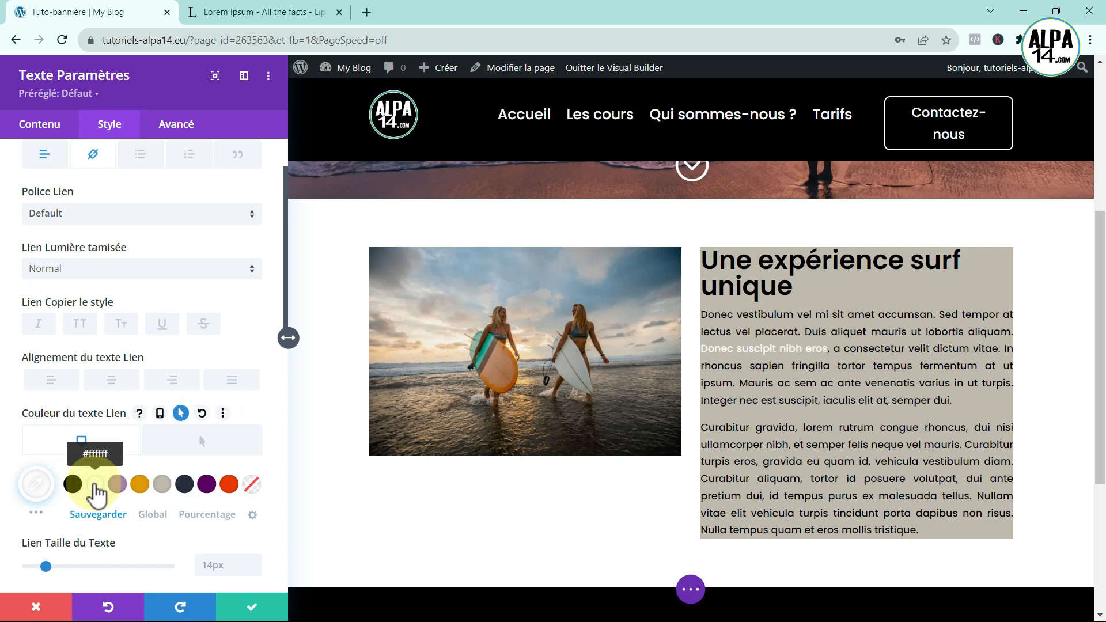
{"action": "scroll", "coordinate": [250, 216], "scroll_direction": "up", "scroll_amount": 2}
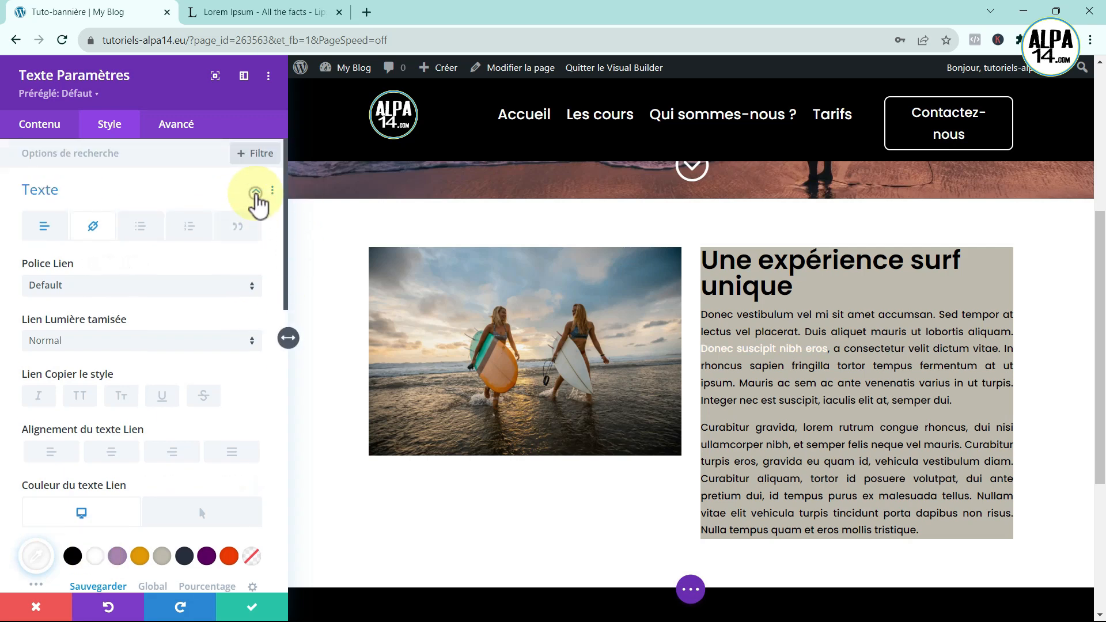
{"action": "left_click", "coordinate": [255, 193]}
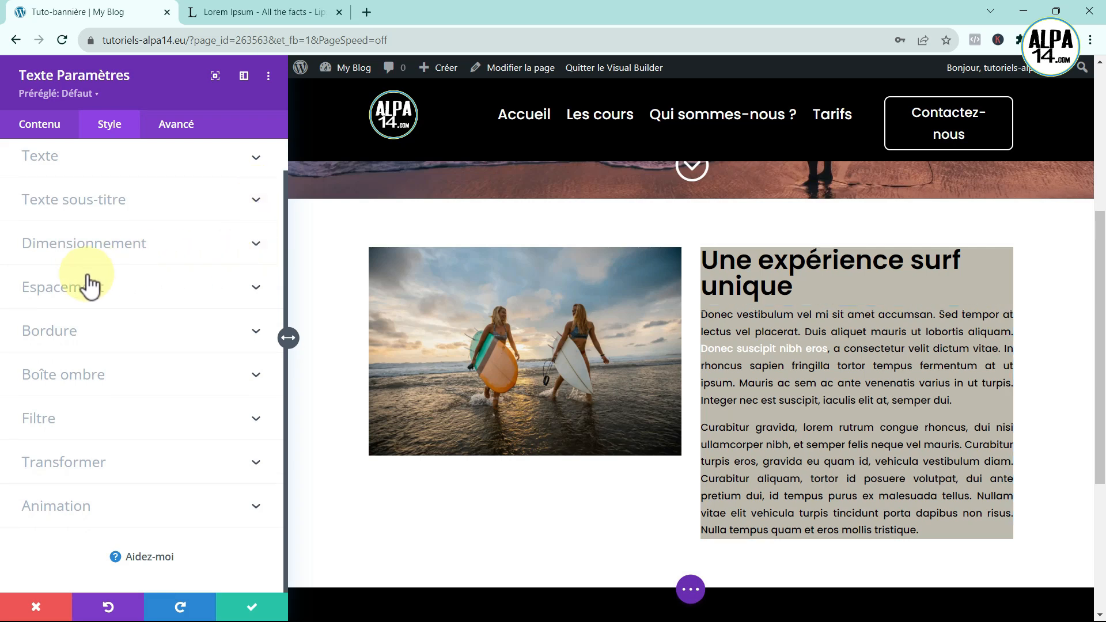
Set the text module's top padding to 20px and link the bottom padding to the same value.
{"action": "left_click", "coordinate": [231, 287]}
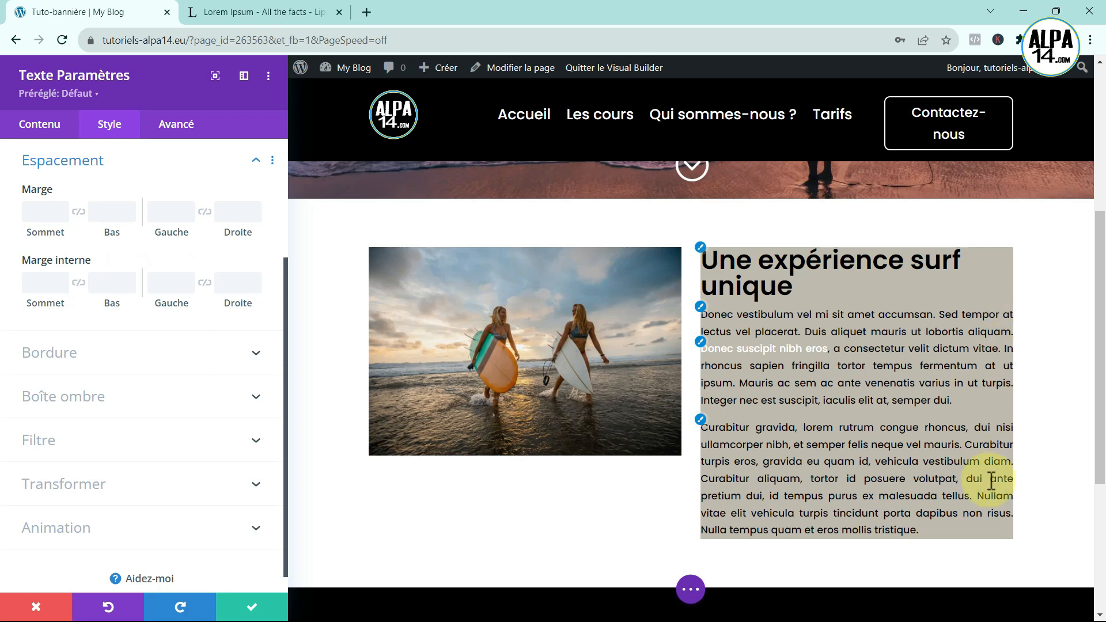
{"action": "left_click", "coordinate": [40, 281]}
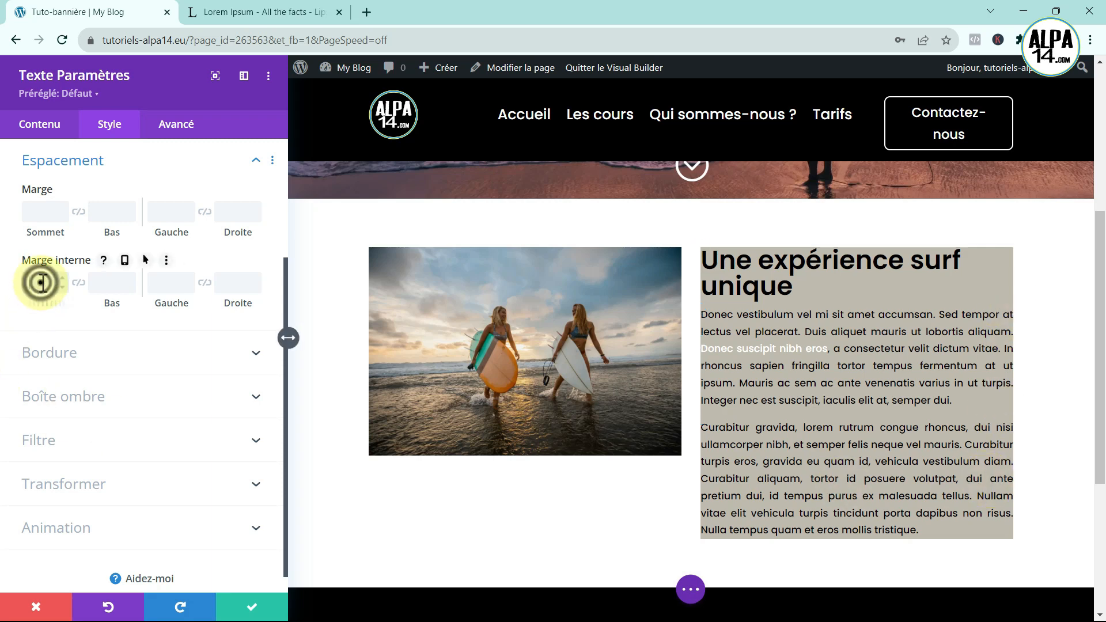
{"action": "type", "text": "2"}
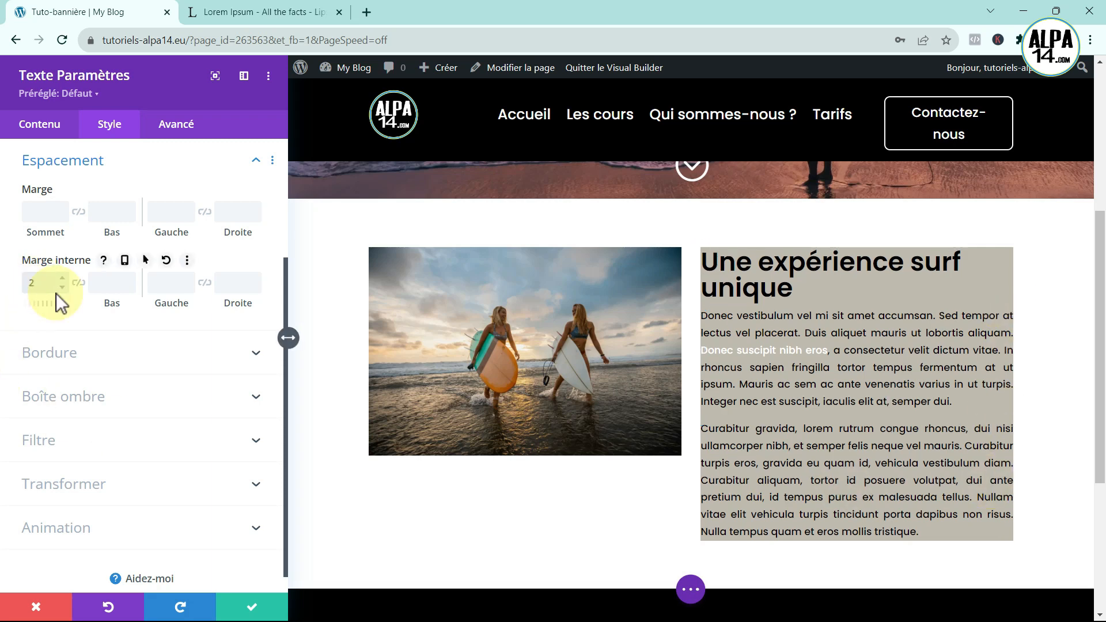
{"action": "type", "text": "0"}
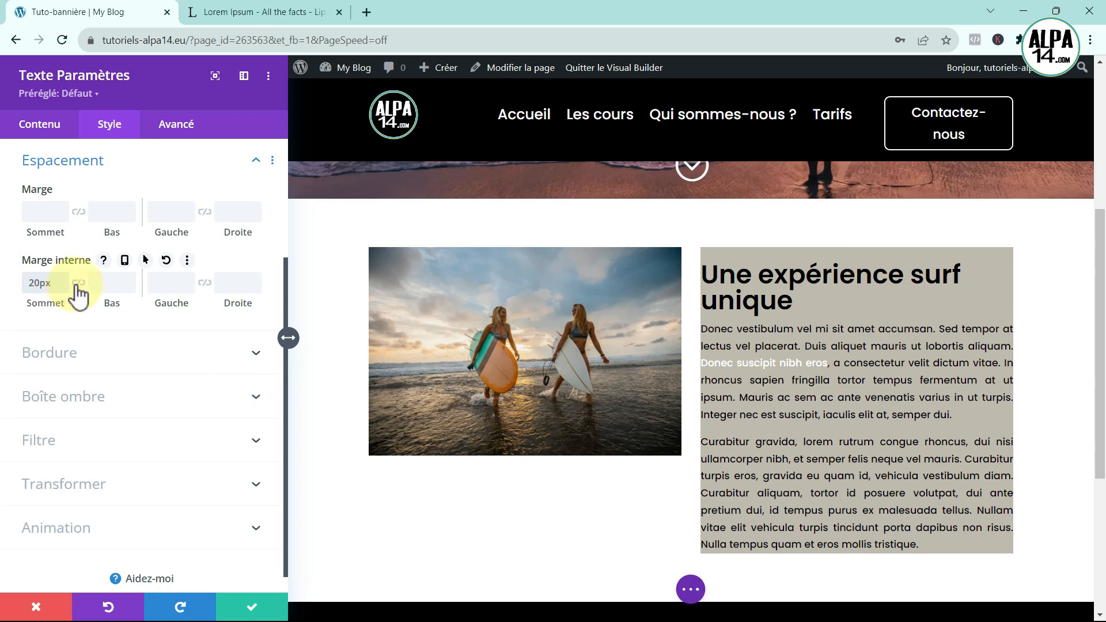
{"action": "left_click", "coordinate": [78, 283]}
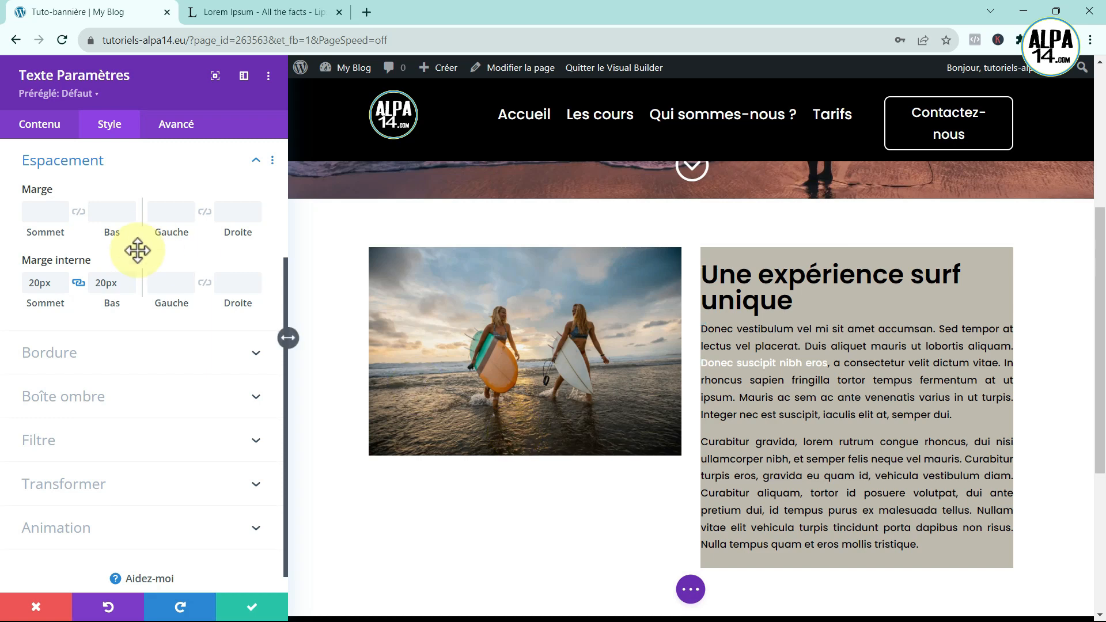
Set the module's left padding to 20px with the right padding linked to it, and save the module settings.
{"action": "left_click", "coordinate": [161, 283]}
{"action": "type", "text": "20"}
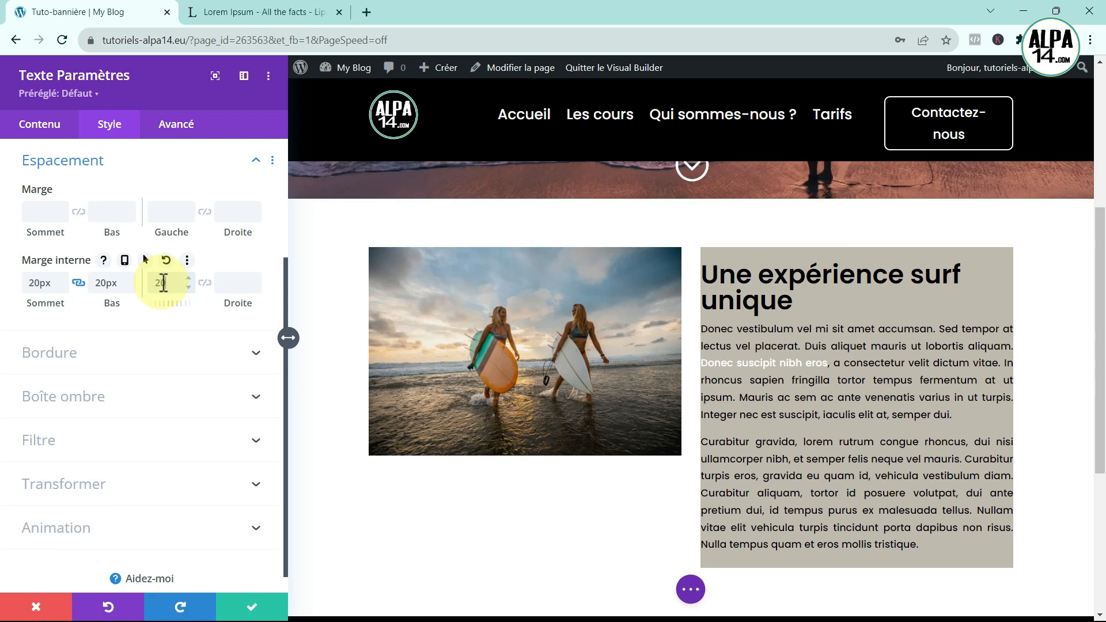
{"action": "left_click", "coordinate": [205, 283]}
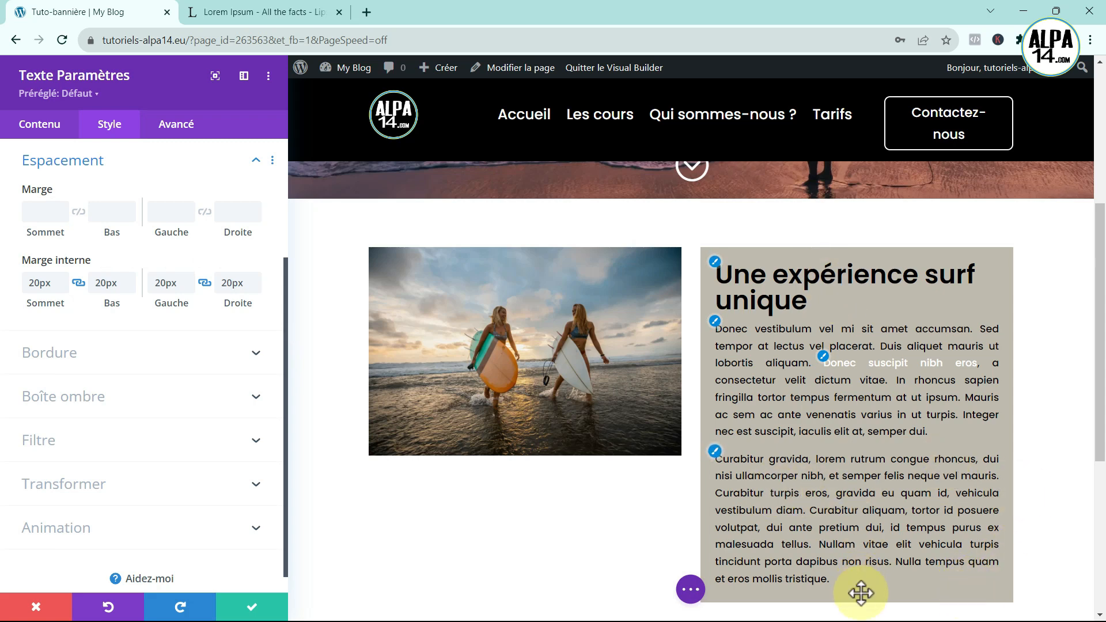
{"action": "scroll", "coordinate": [1009, 472], "scroll_direction": "down", "scroll_amount": 1}
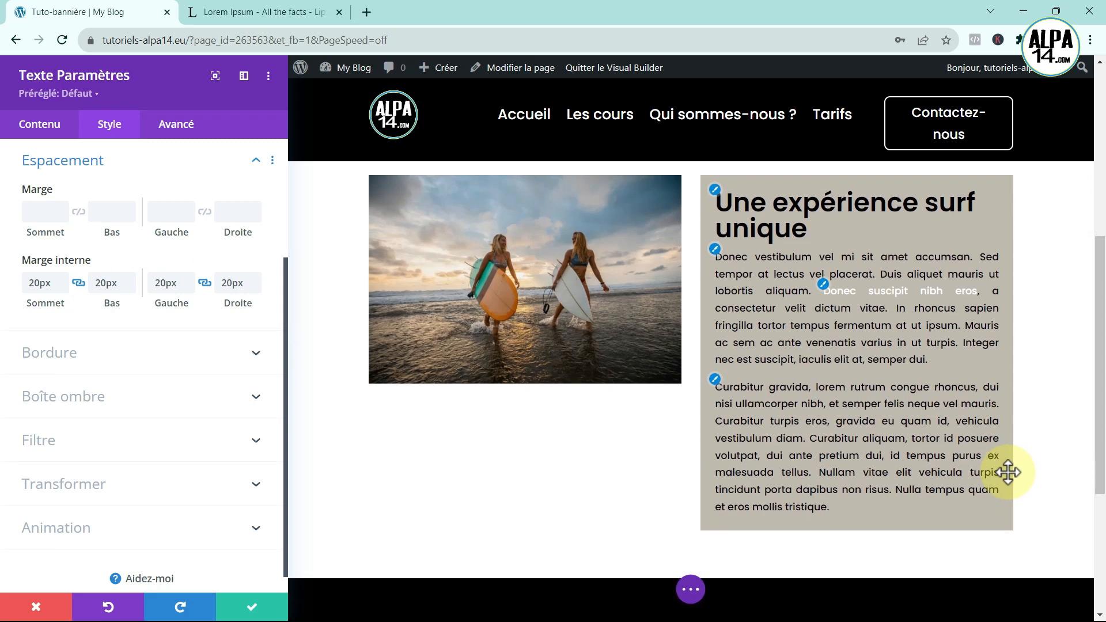
{"action": "scroll", "coordinate": [1008, 472], "scroll_direction": "up", "scroll_amount": 1}
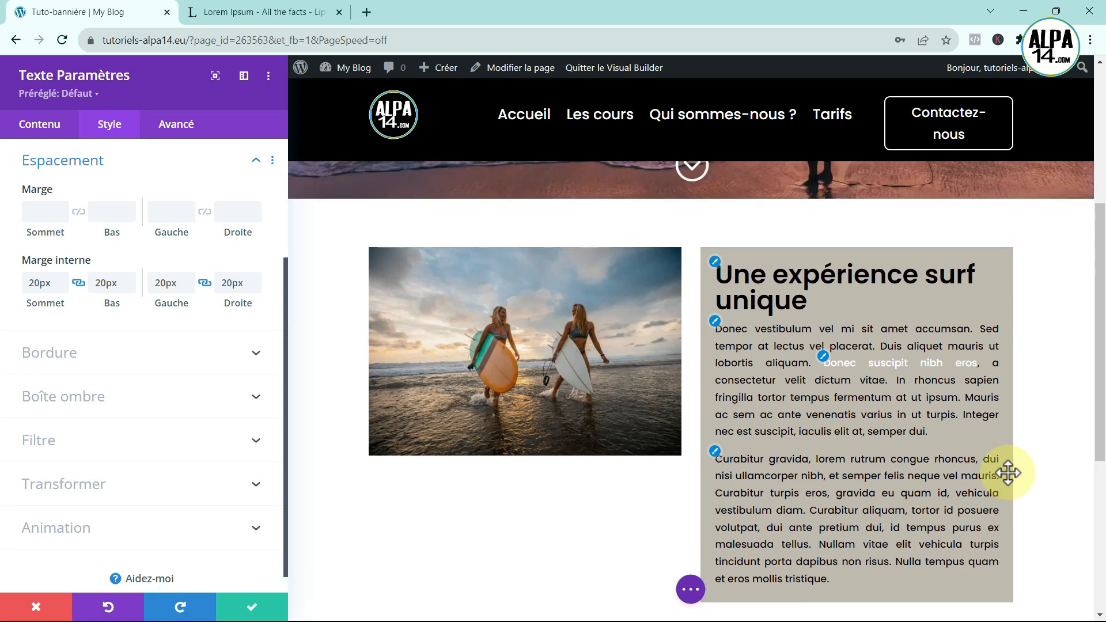
{"action": "left_click", "coordinate": [249, 604]}
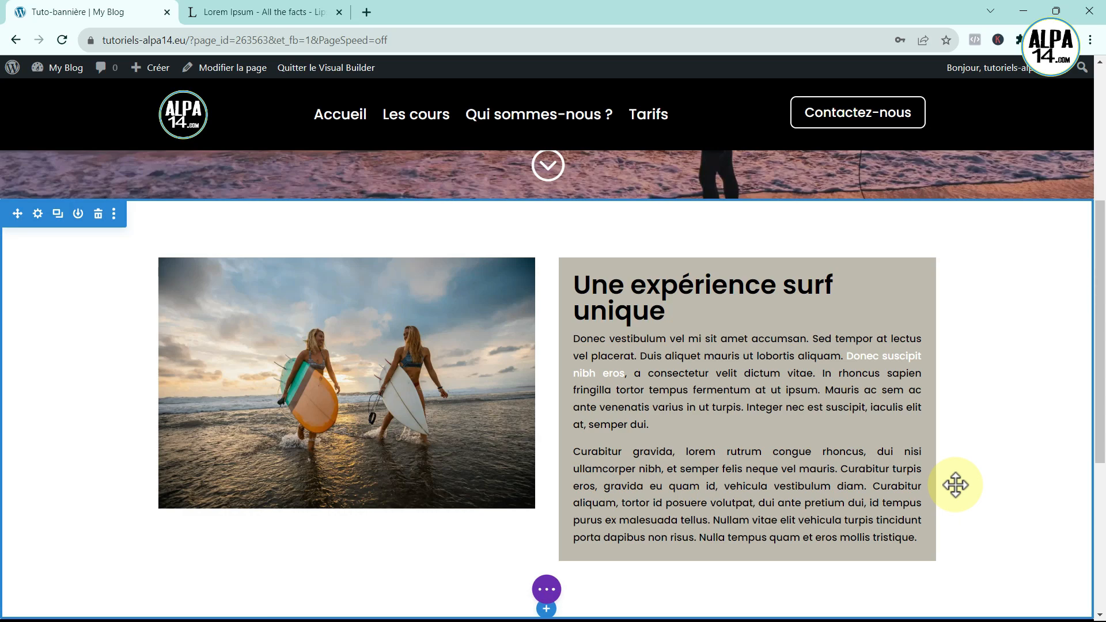
Reopen the text module's style settings and translate it -77px horizontally and 24px vertically so it overlaps the surfers' photo.
{"action": "mouse_move", "coordinate": [663, 291]}
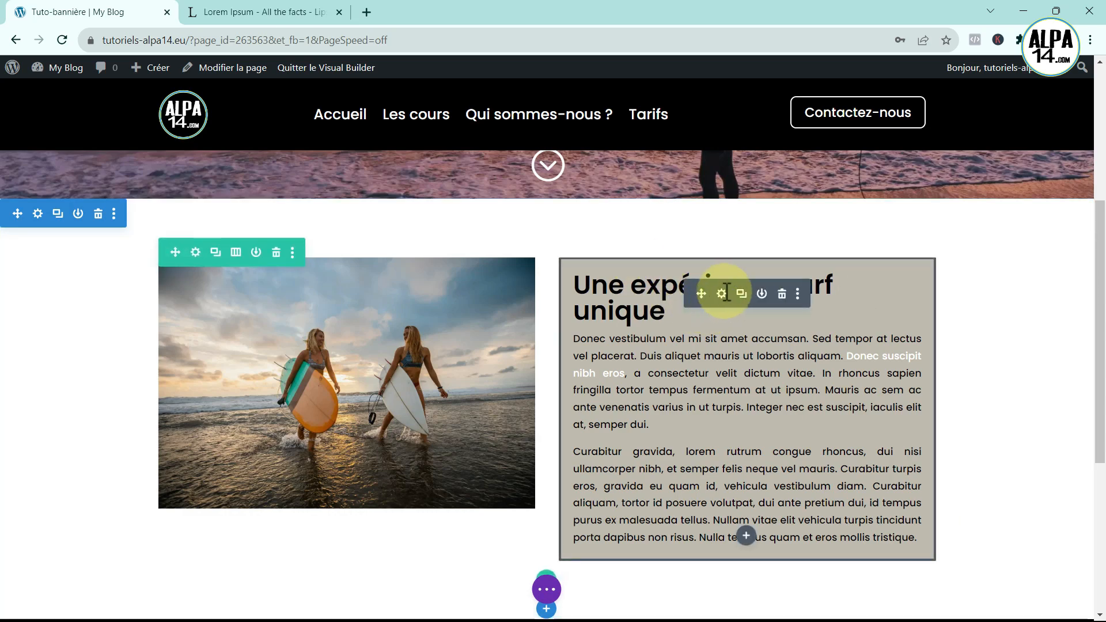
{"action": "left_click", "coordinate": [722, 294]}
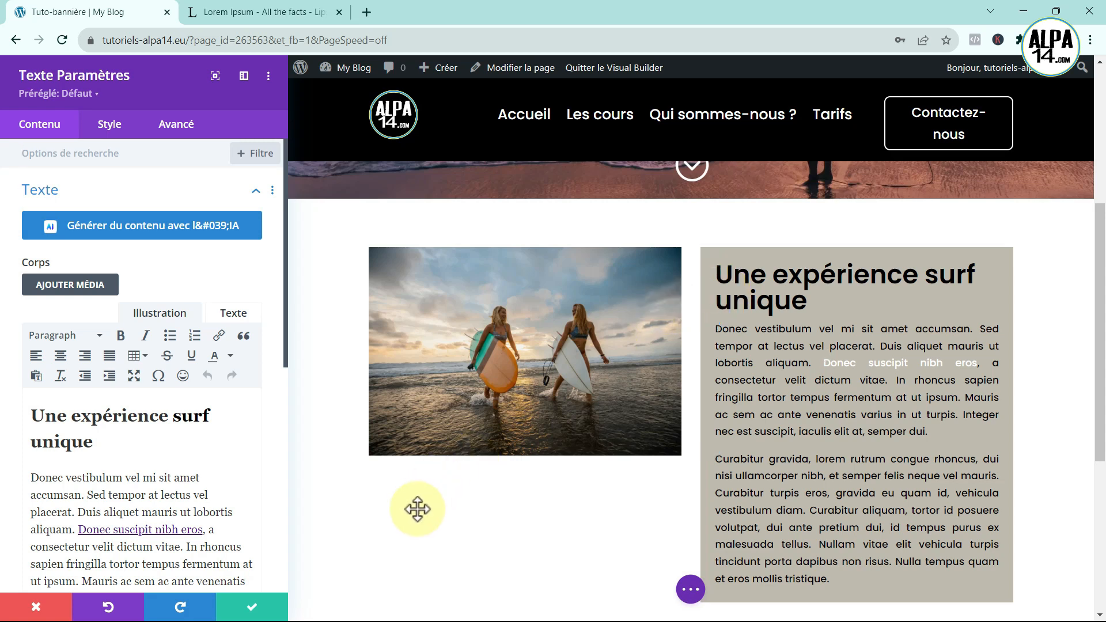
{"action": "left_click", "coordinate": [105, 128]}
{"action": "scroll", "coordinate": [123, 222], "scroll_direction": "down", "scroll_amount": 1}
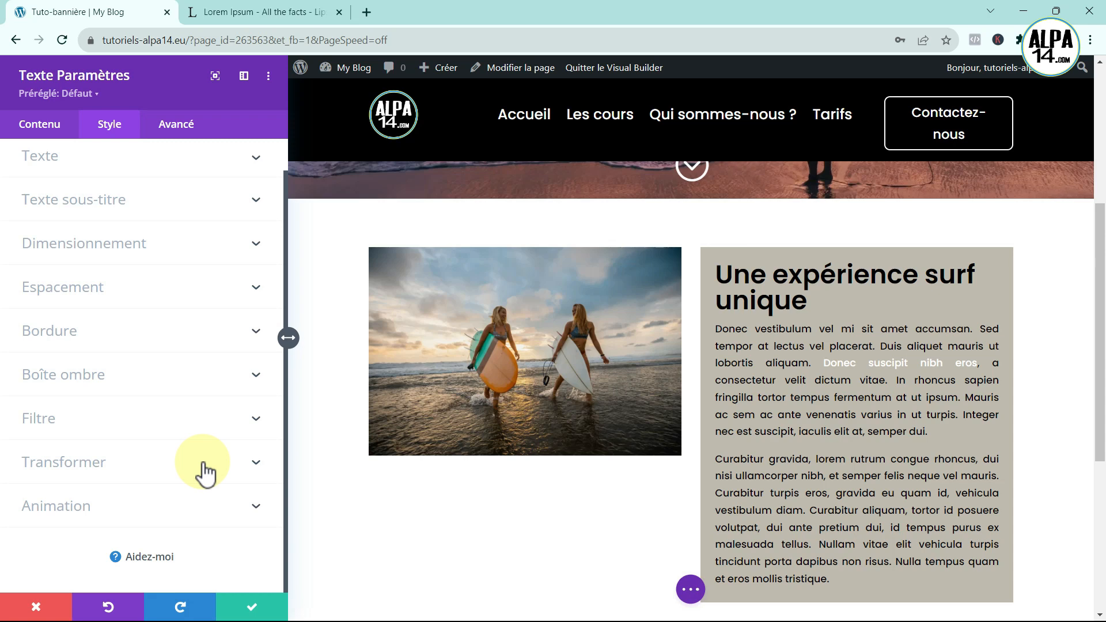
{"action": "left_click", "coordinate": [155, 465]}
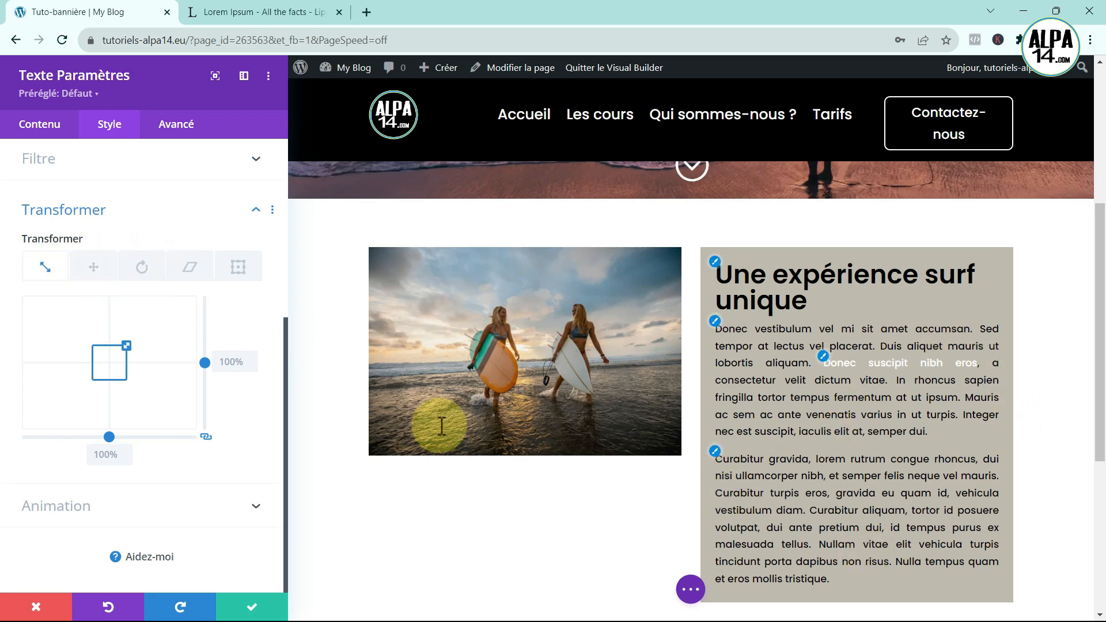
{"action": "left_click", "coordinate": [94, 274]}
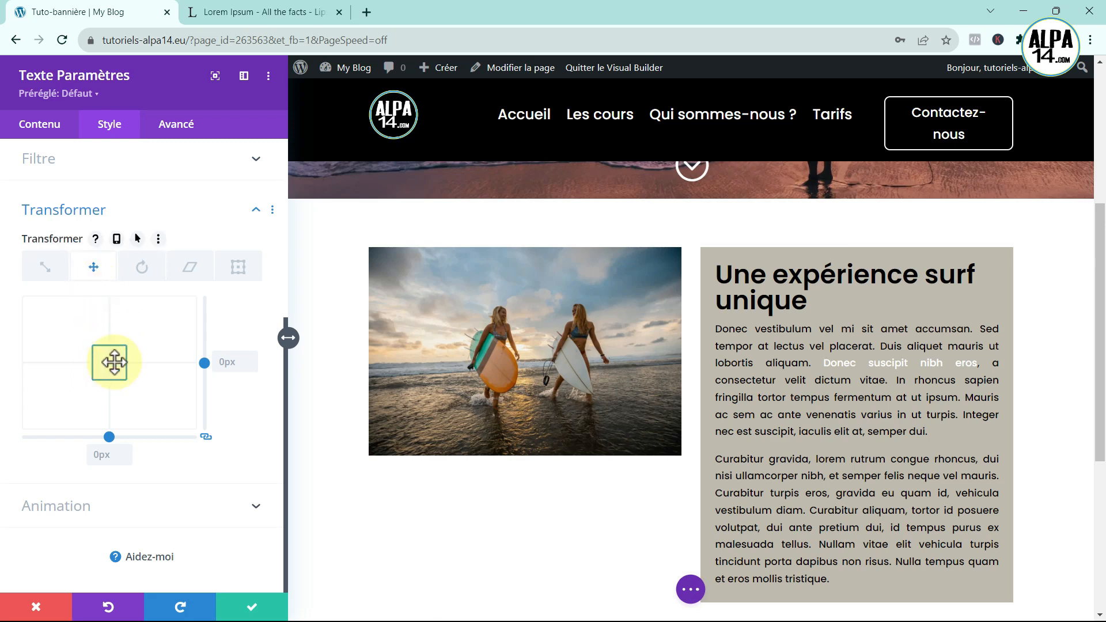
{"action": "left_click_drag", "start_coordinate": [113, 366], "coordinate": [99, 371]}
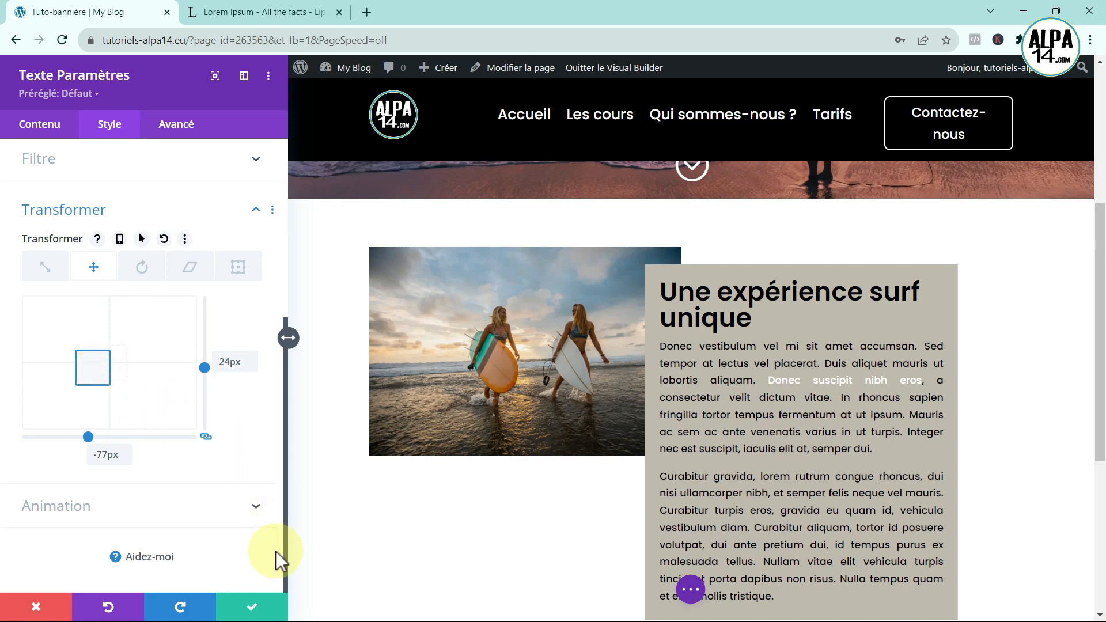
Apply the first box shadow preset, the soft shadow around all sides, to the text module and save the module settings.
{"action": "scroll", "coordinate": [172, 383], "scroll_direction": "up", "scroll_amount": 1}
{"action": "scroll", "coordinate": [171, 382], "scroll_direction": "up", "scroll_amount": 3}
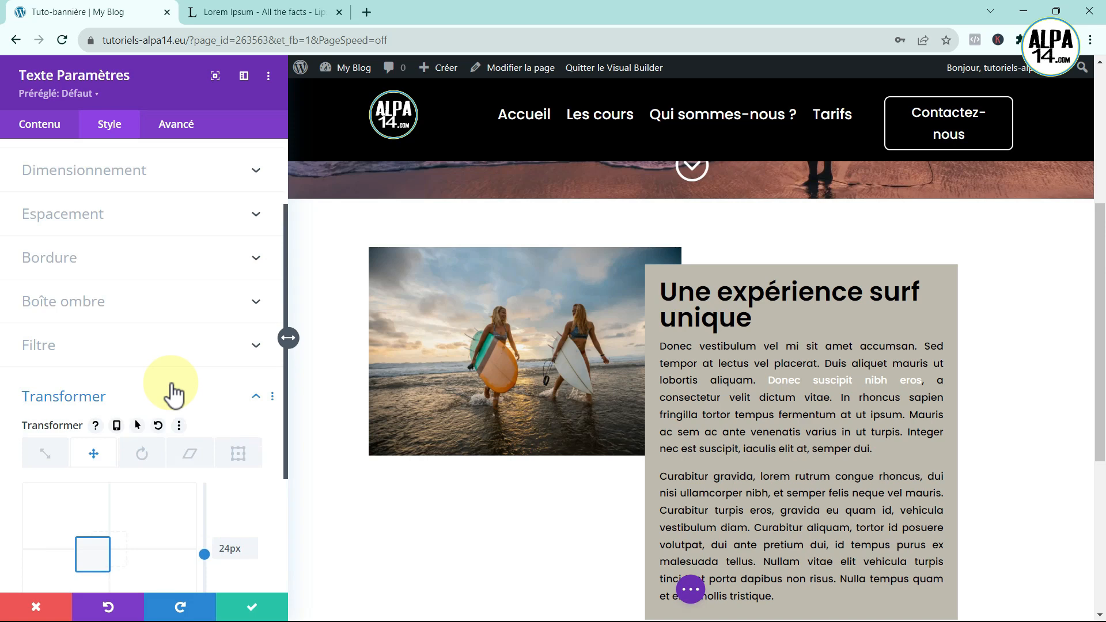
{"action": "scroll", "coordinate": [171, 394], "scroll_direction": "up", "scroll_amount": 1}
{"action": "left_click", "coordinate": [254, 433]}
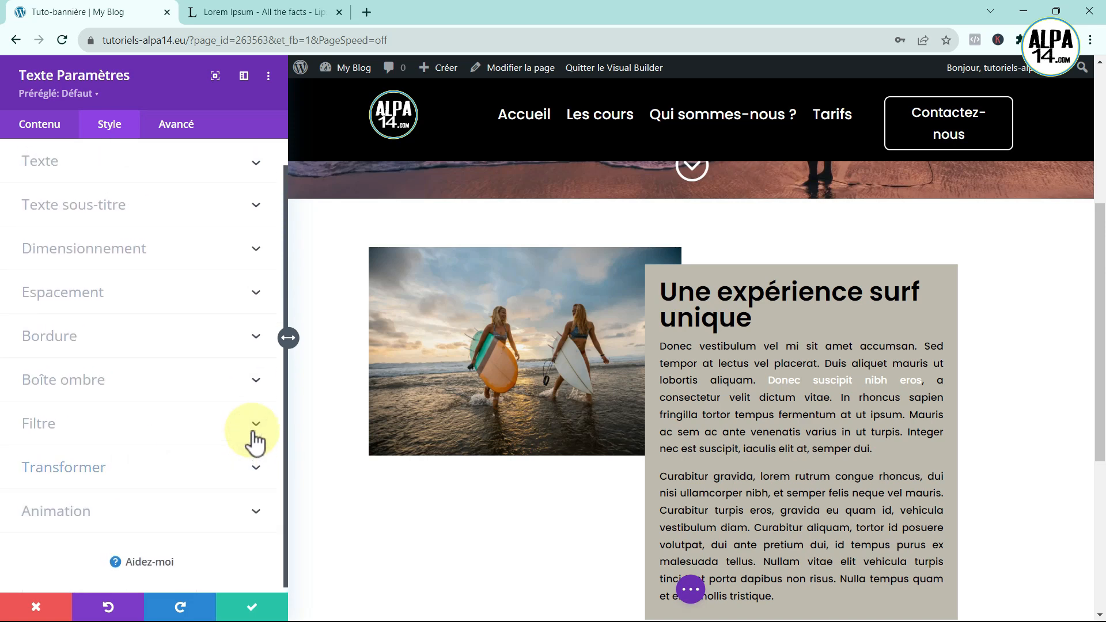
{"action": "left_click", "coordinate": [164, 417]}
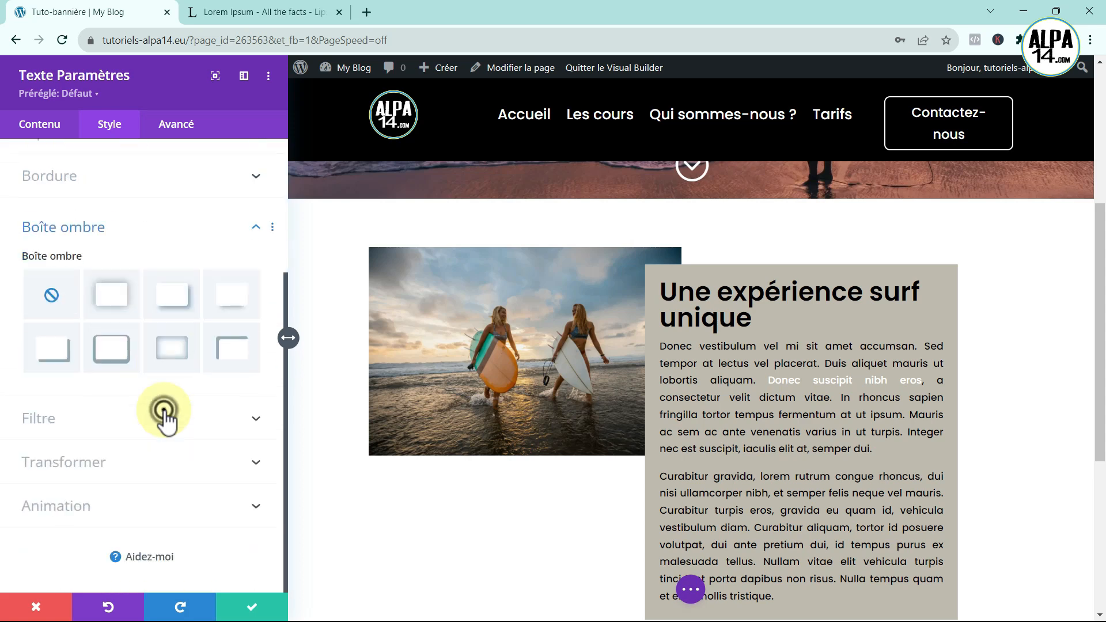
{"action": "left_click", "coordinate": [114, 304]}
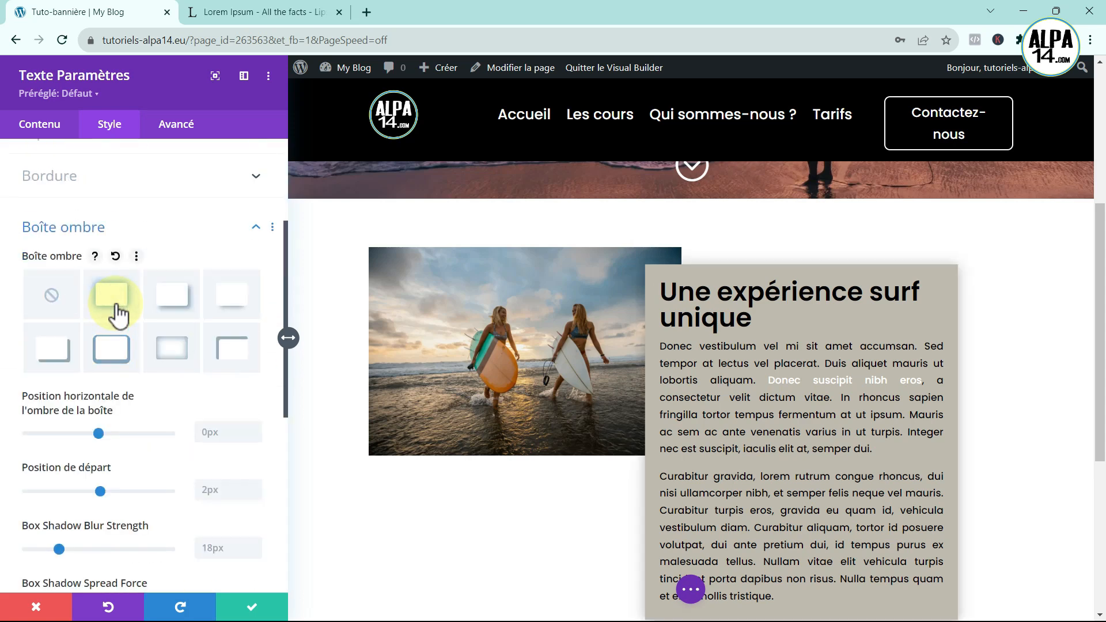
{"action": "left_click", "coordinate": [253, 608]}
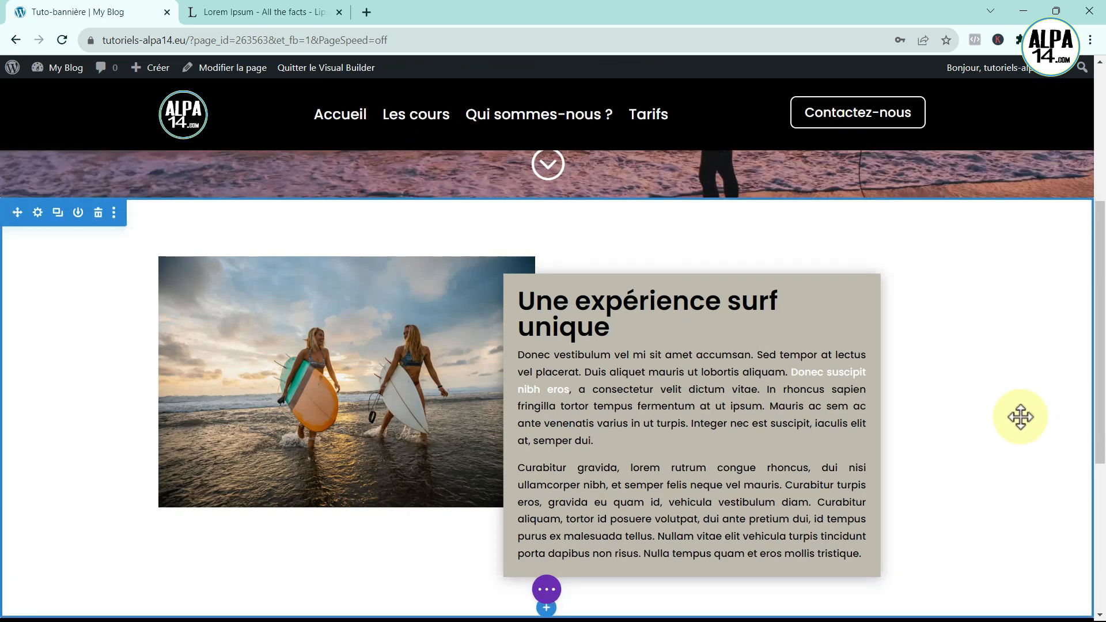
Switch the builder preview to phone view and examine how the text module sits below the surfers' photo.
{"action": "scroll", "coordinate": [1020, 418], "scroll_direction": "down", "scroll_amount": 2}
{"action": "scroll", "coordinate": [1020, 417], "scroll_direction": "up", "scroll_amount": 2}
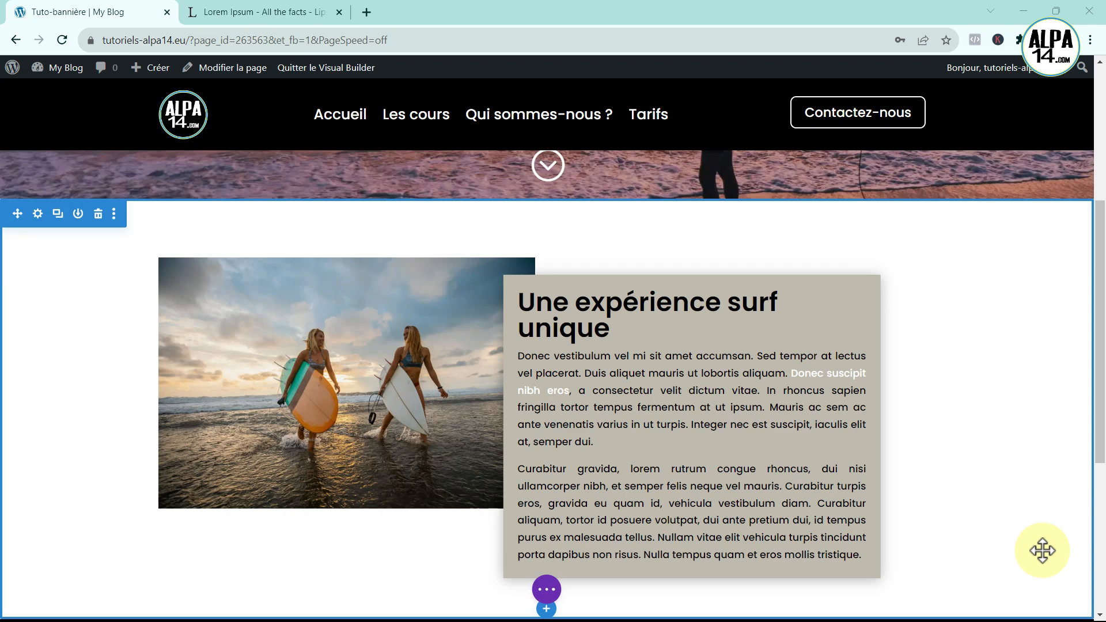
{"action": "left_click", "coordinate": [546, 589]}
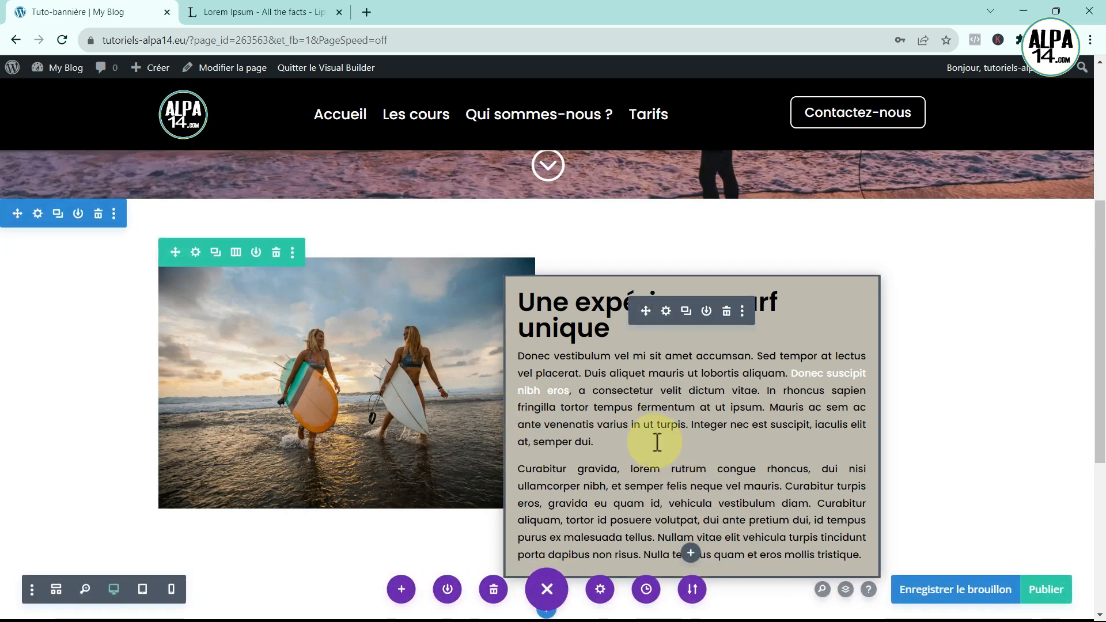
{"action": "left_click", "coordinate": [173, 589]}
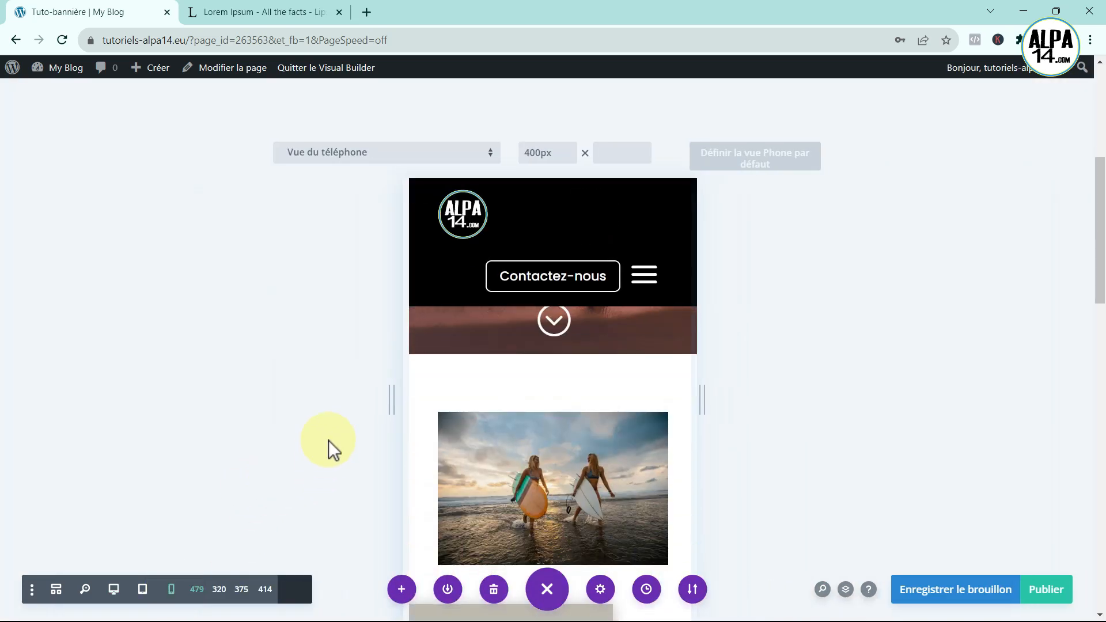
{"action": "scroll", "coordinate": [328, 441], "scroll_direction": "down", "scroll_amount": 5}
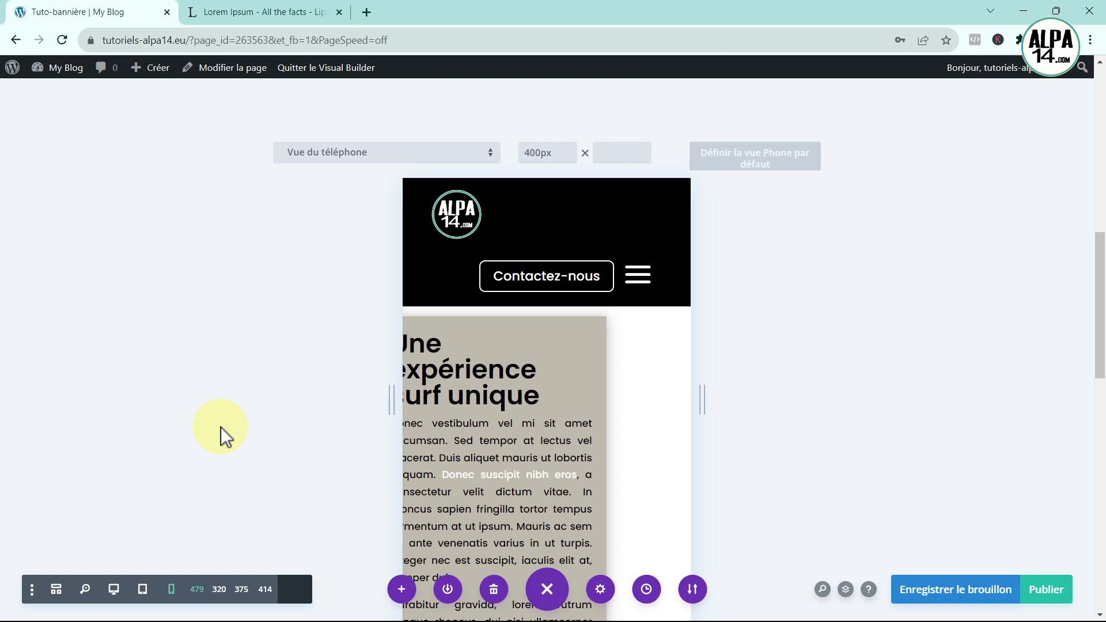
{"action": "scroll", "coordinate": [243, 434], "scroll_direction": "up", "scroll_amount": 3}
{"action": "scroll", "coordinate": [243, 437], "scroll_direction": "down", "scroll_amount": 2}
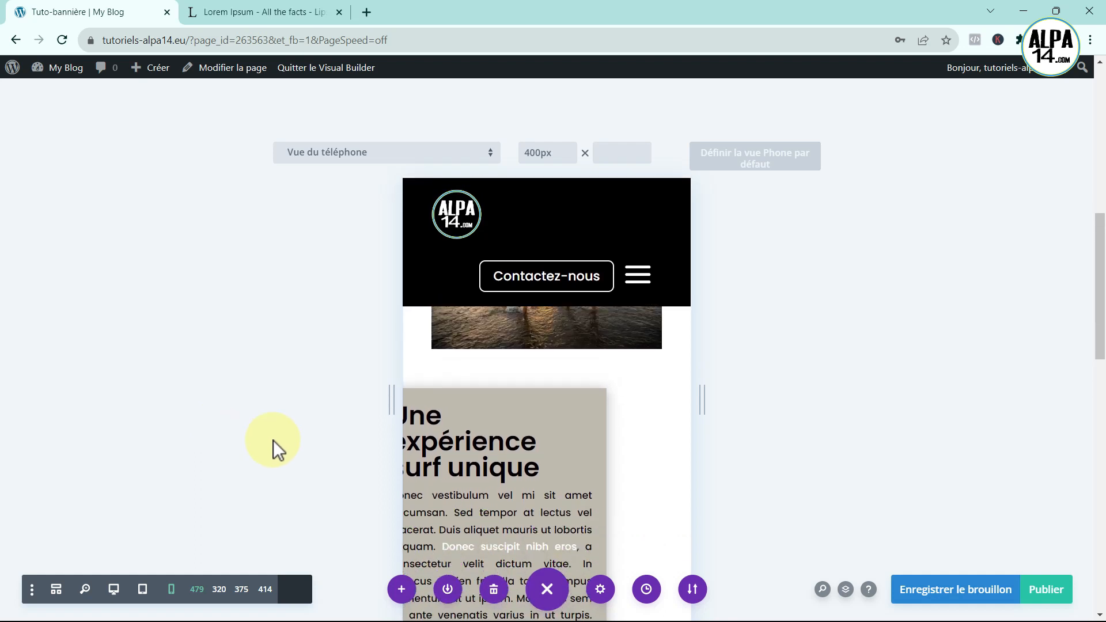
Reopen the text module's style settings and enable per-device values for its translate transform, with the phone version selected.
{"action": "mouse_move", "coordinate": [489, 432]}
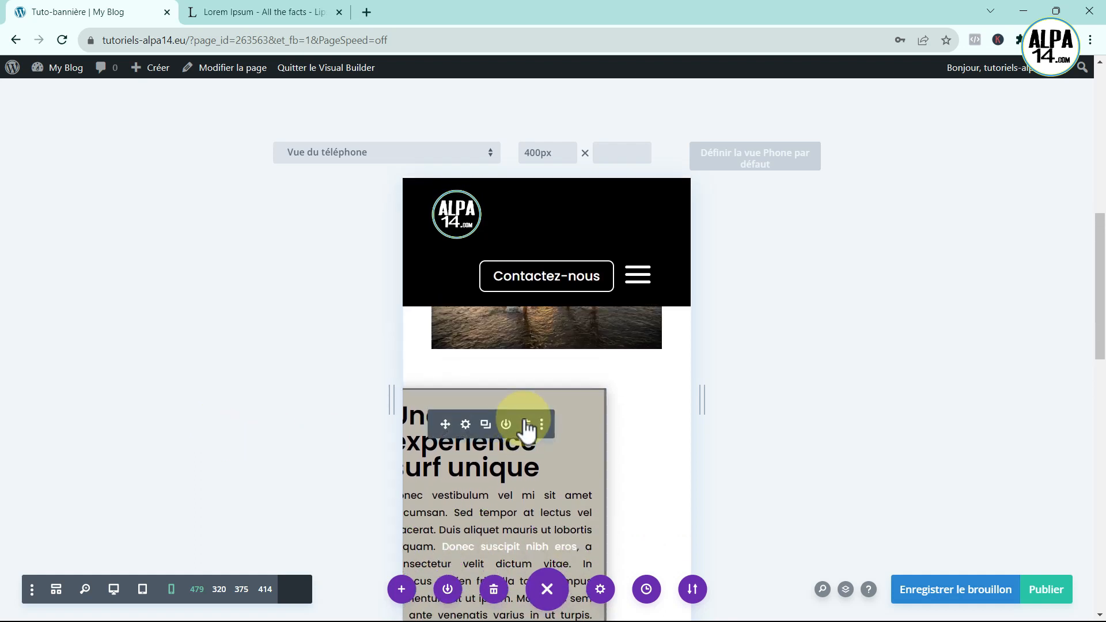
{"action": "left_click", "coordinate": [465, 425]}
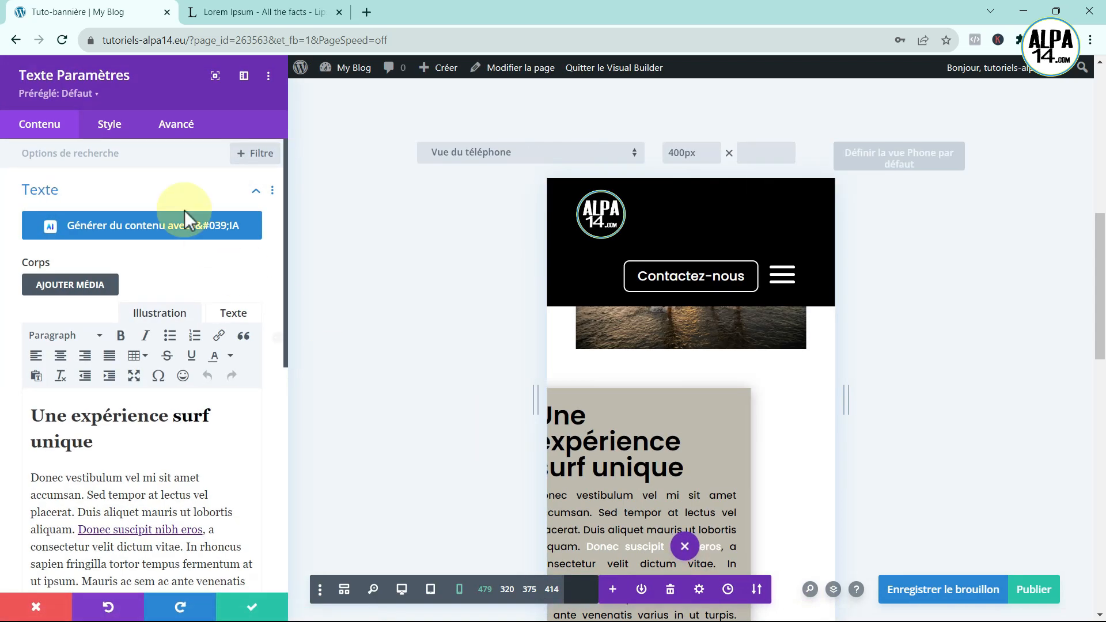
{"action": "left_click", "coordinate": [110, 124]}
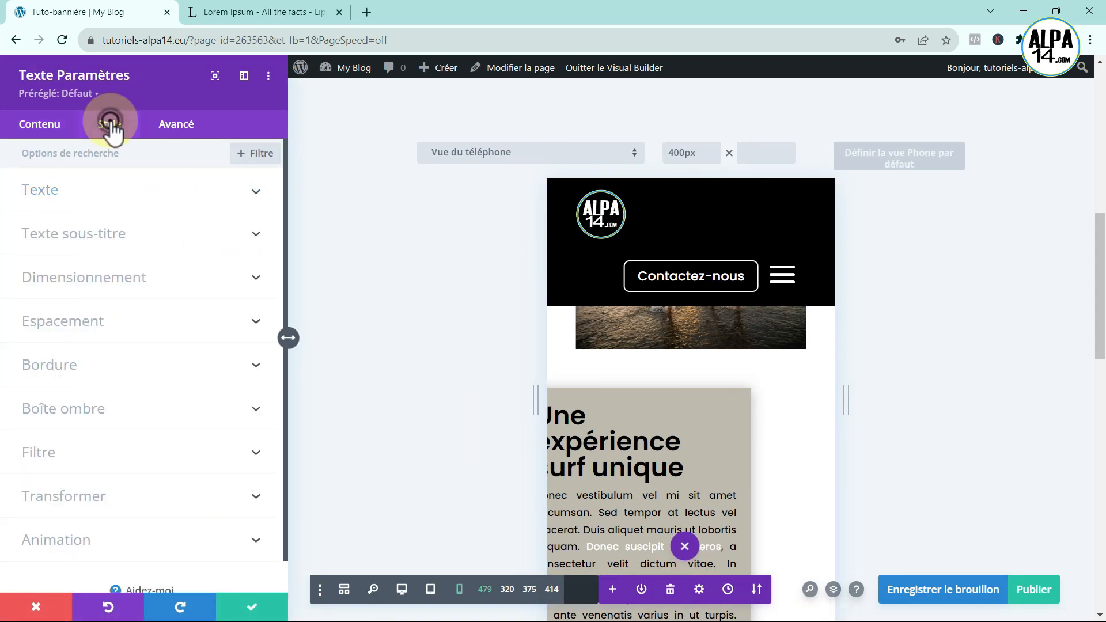
{"action": "left_click", "coordinate": [124, 496]}
{"action": "left_click", "coordinate": [103, 269]}
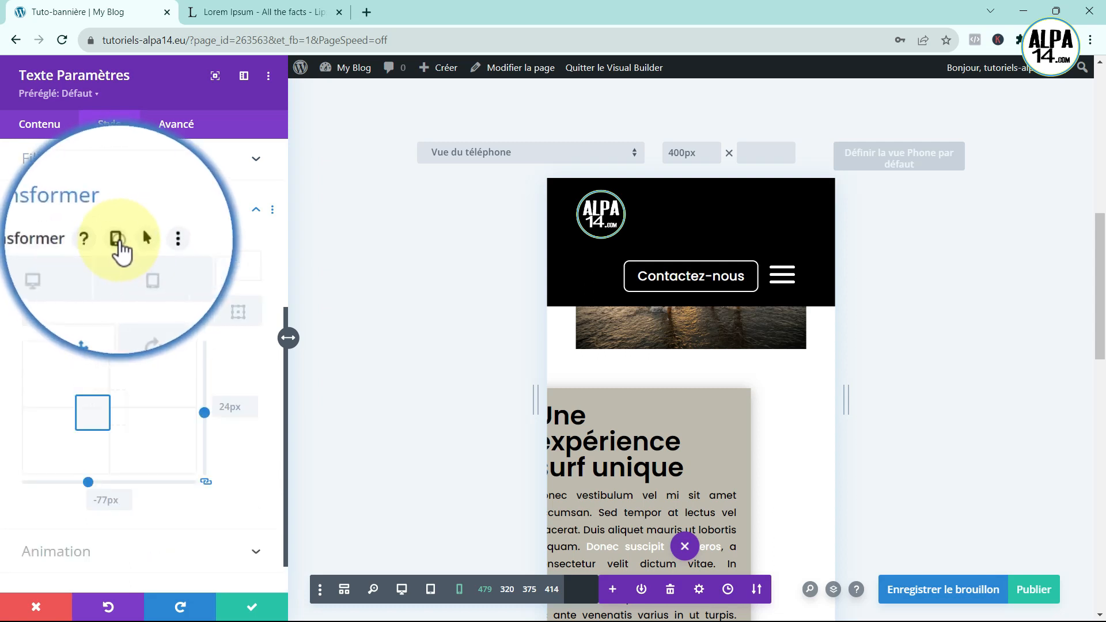
{"action": "left_click", "coordinate": [117, 240]}
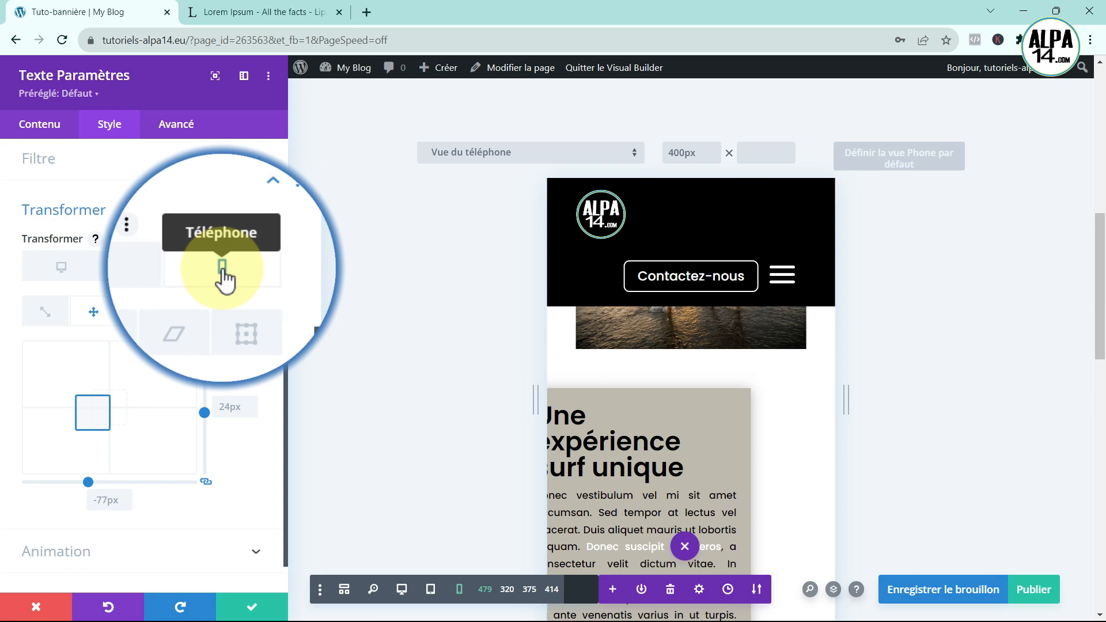
Unlink the two translation axes for phone and set both the vertical and horizontal offsets to 0px.
{"action": "left_click", "coordinate": [204, 482]}
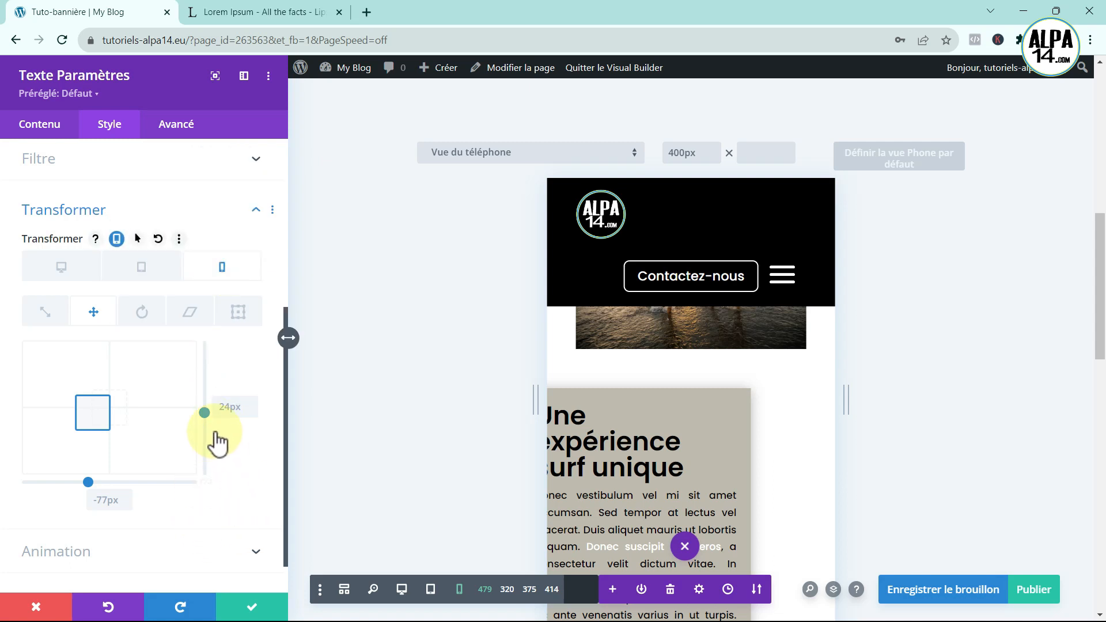
{"action": "left_click", "coordinate": [230, 407]}
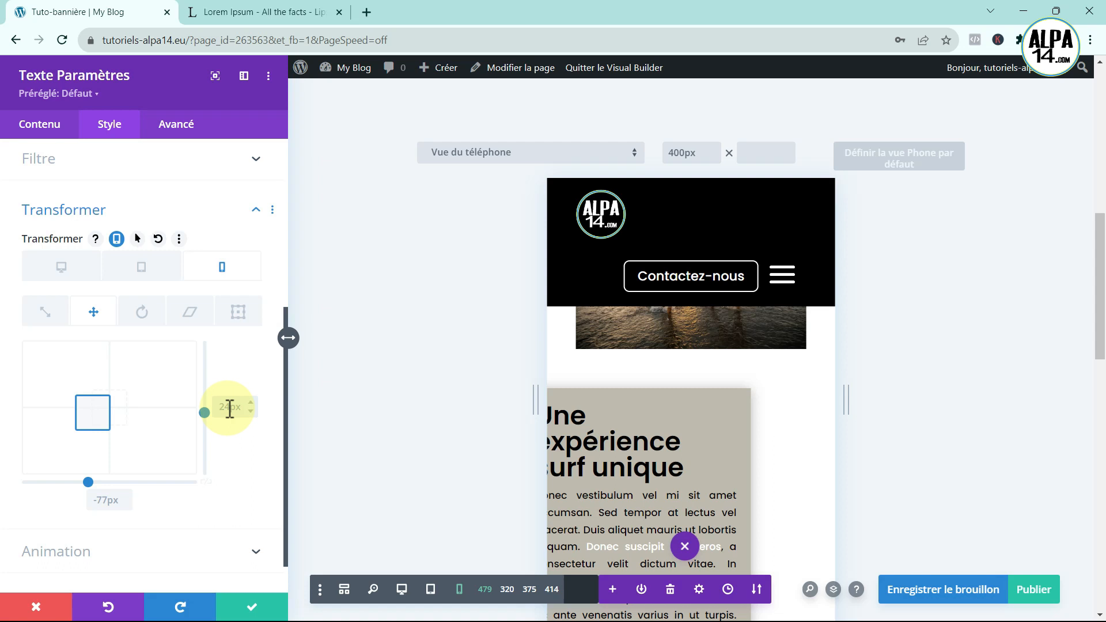
{"action": "type", "text": "0"}
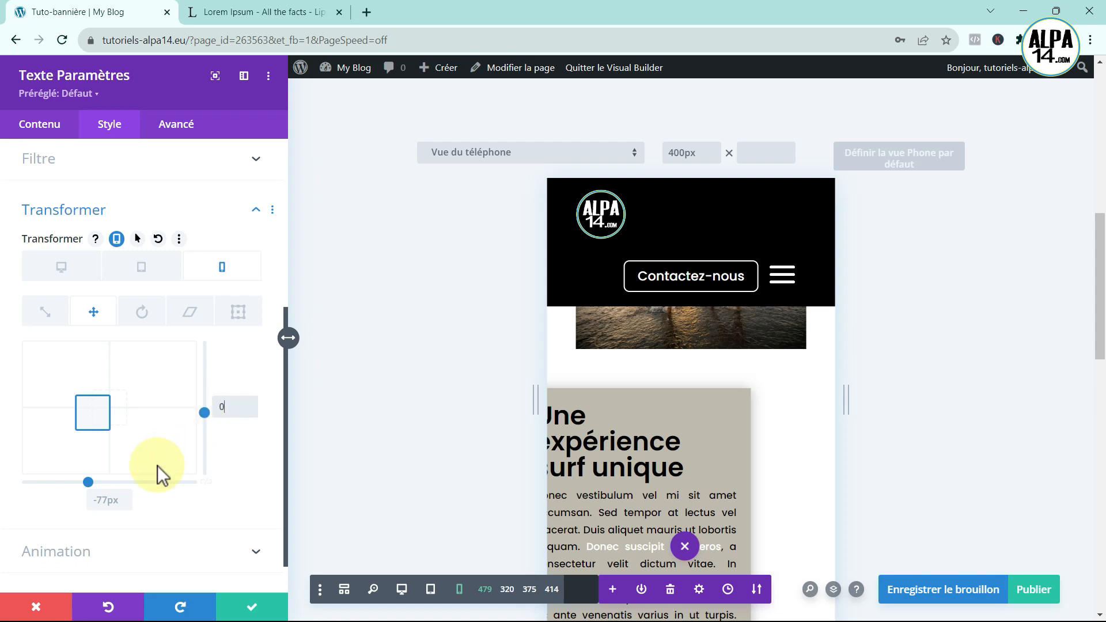
{"action": "left_click", "coordinate": [112, 501]}
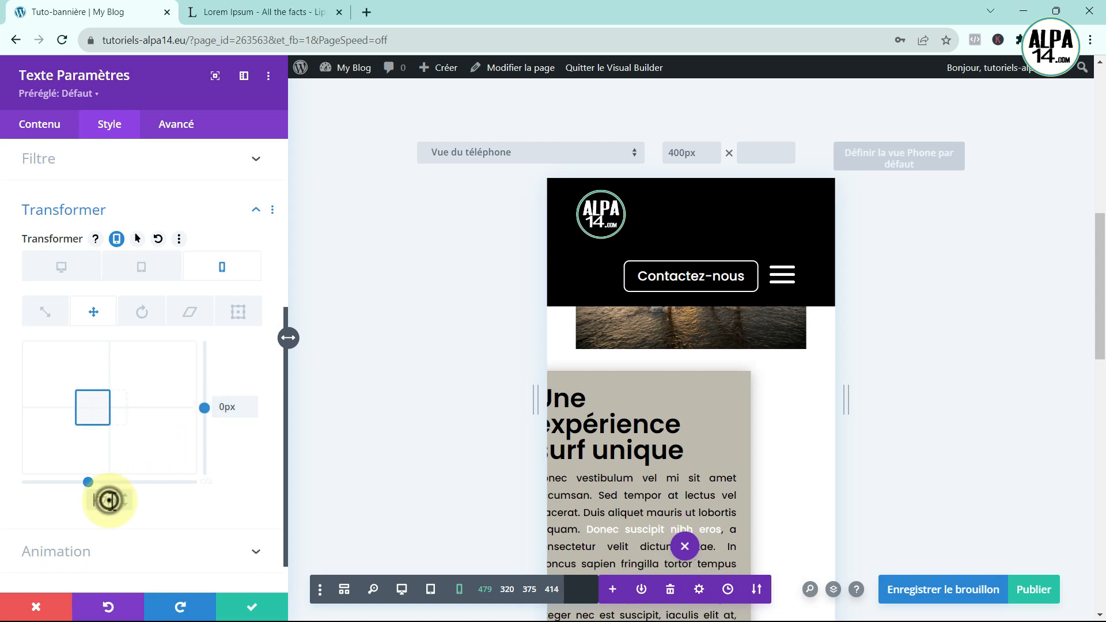
{"action": "key", "text": "Return"}
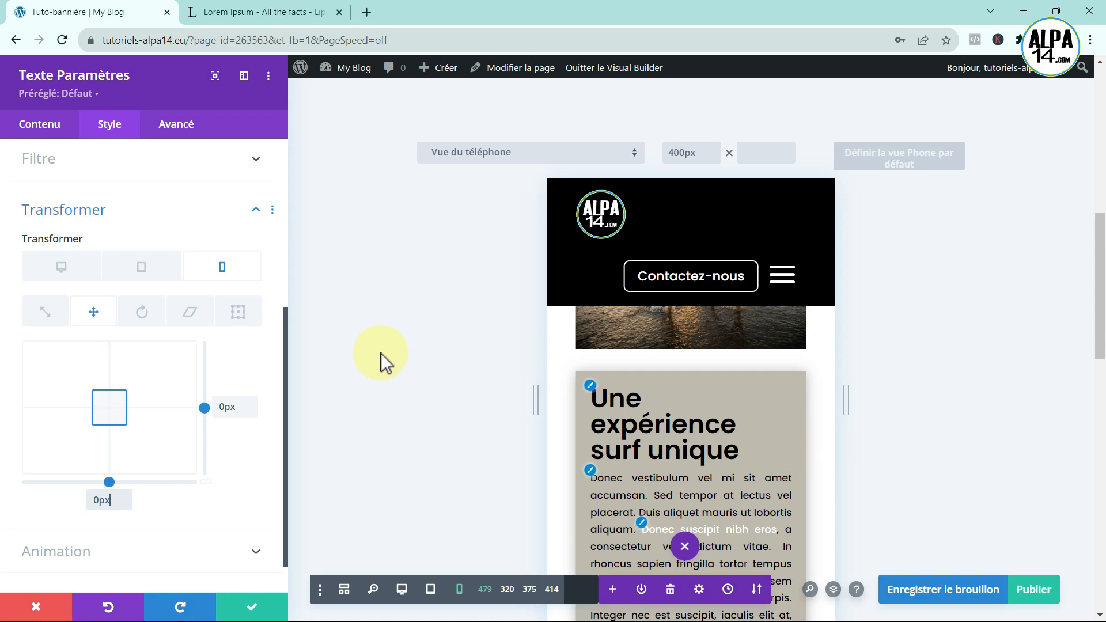
Unlink the translation axes for tablet, set both offsets to 0px, and return to the desktop version to check the overlap.
{"action": "left_click", "coordinate": [140, 268]}
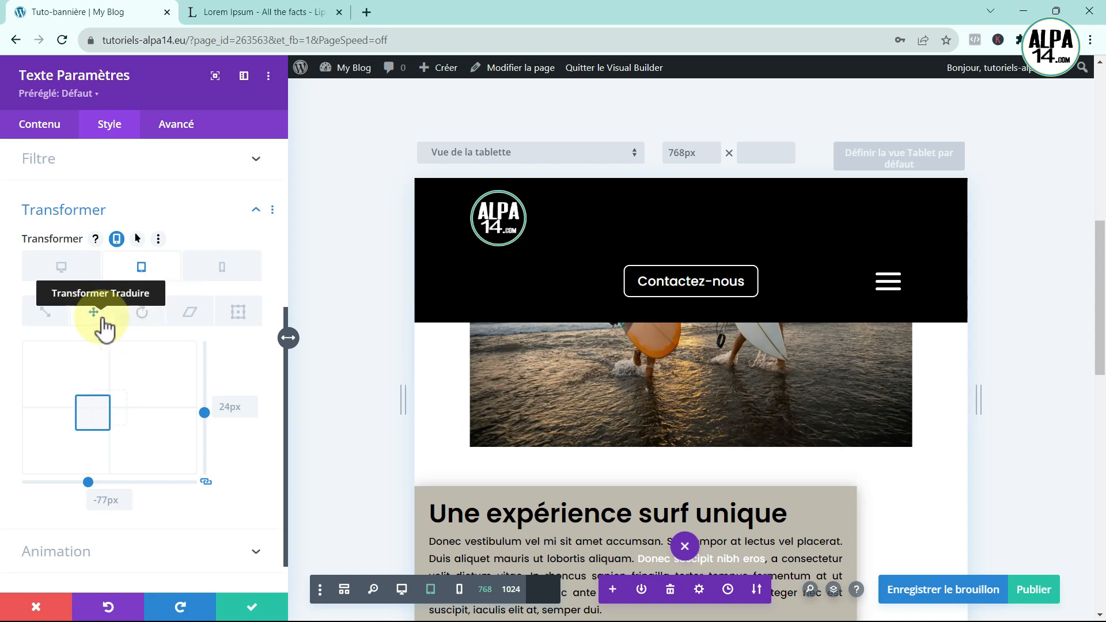
{"action": "left_click", "coordinate": [230, 408]}
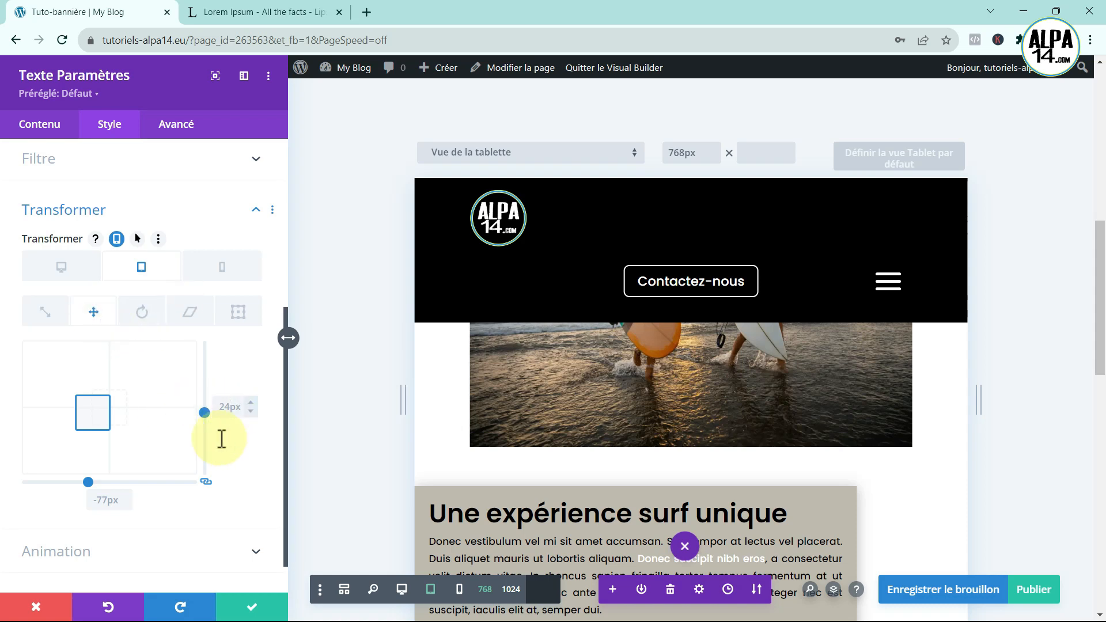
{"action": "left_click", "coordinate": [206, 480]}
{"action": "left_click_drag", "start_coordinate": [117, 500], "coordinate": [97, 501]}
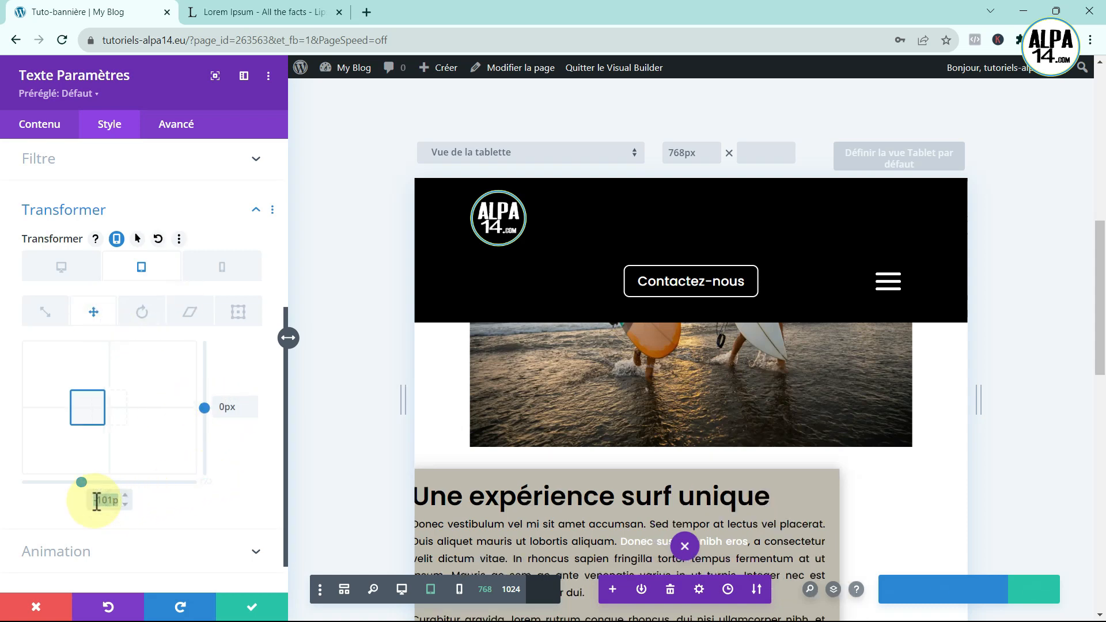
{"action": "type", "text": "0"}
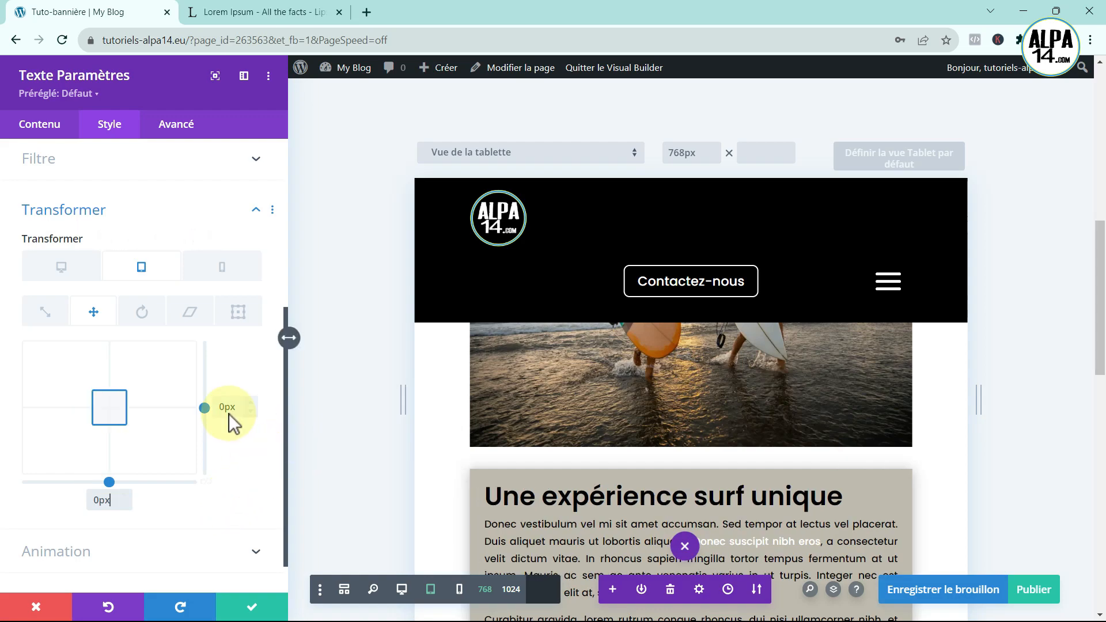
{"action": "left_click", "coordinate": [58, 266]}
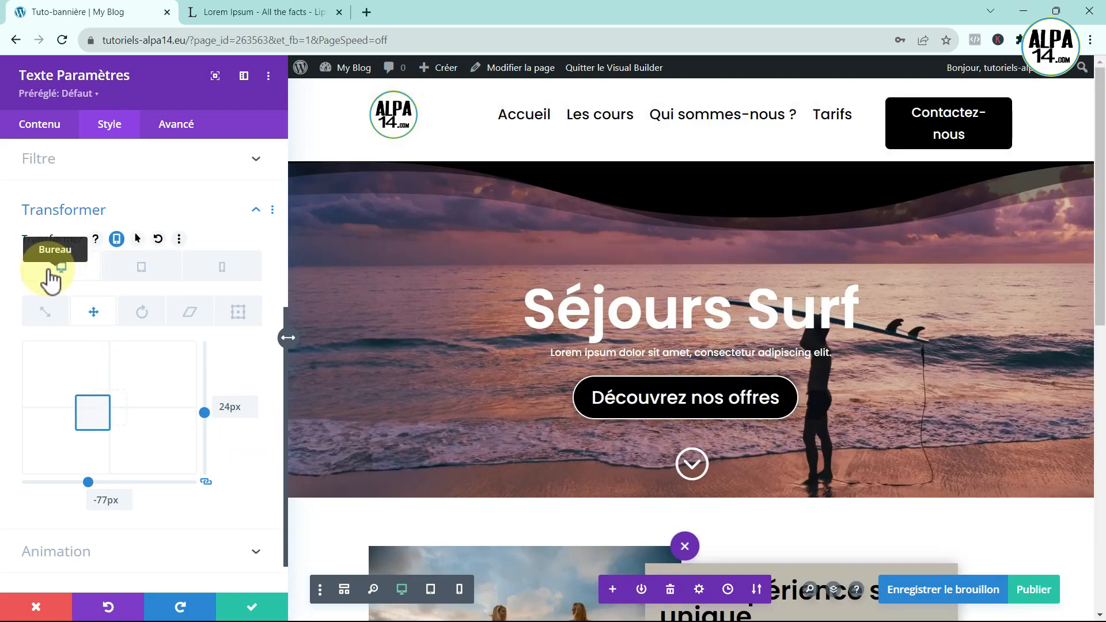
{"action": "scroll", "coordinate": [599, 346], "scroll_direction": "down", "scroll_amount": 4}
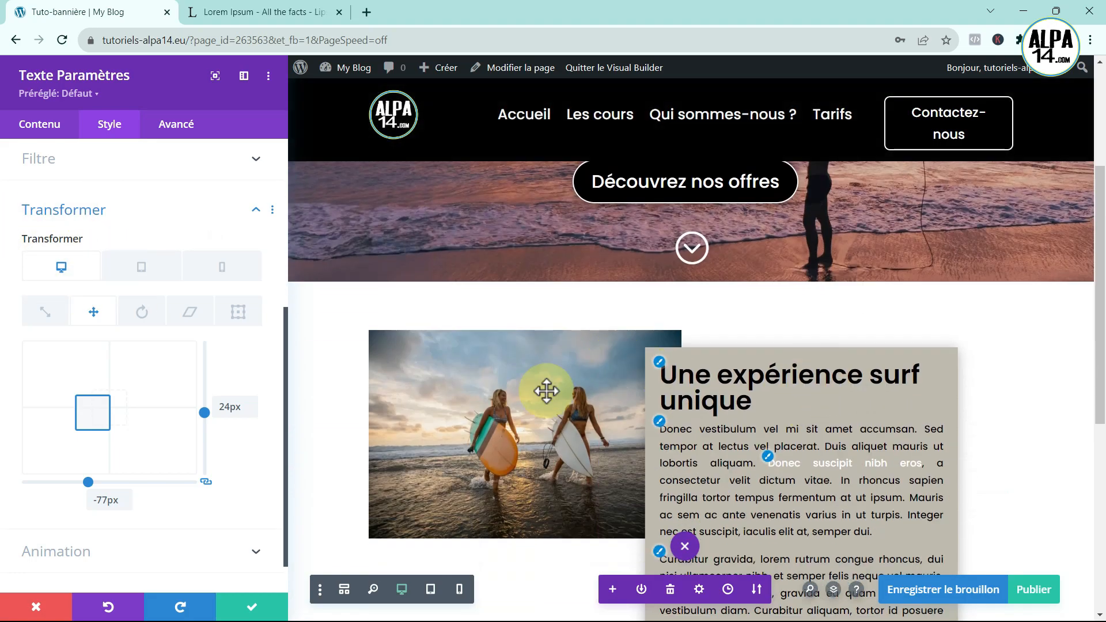